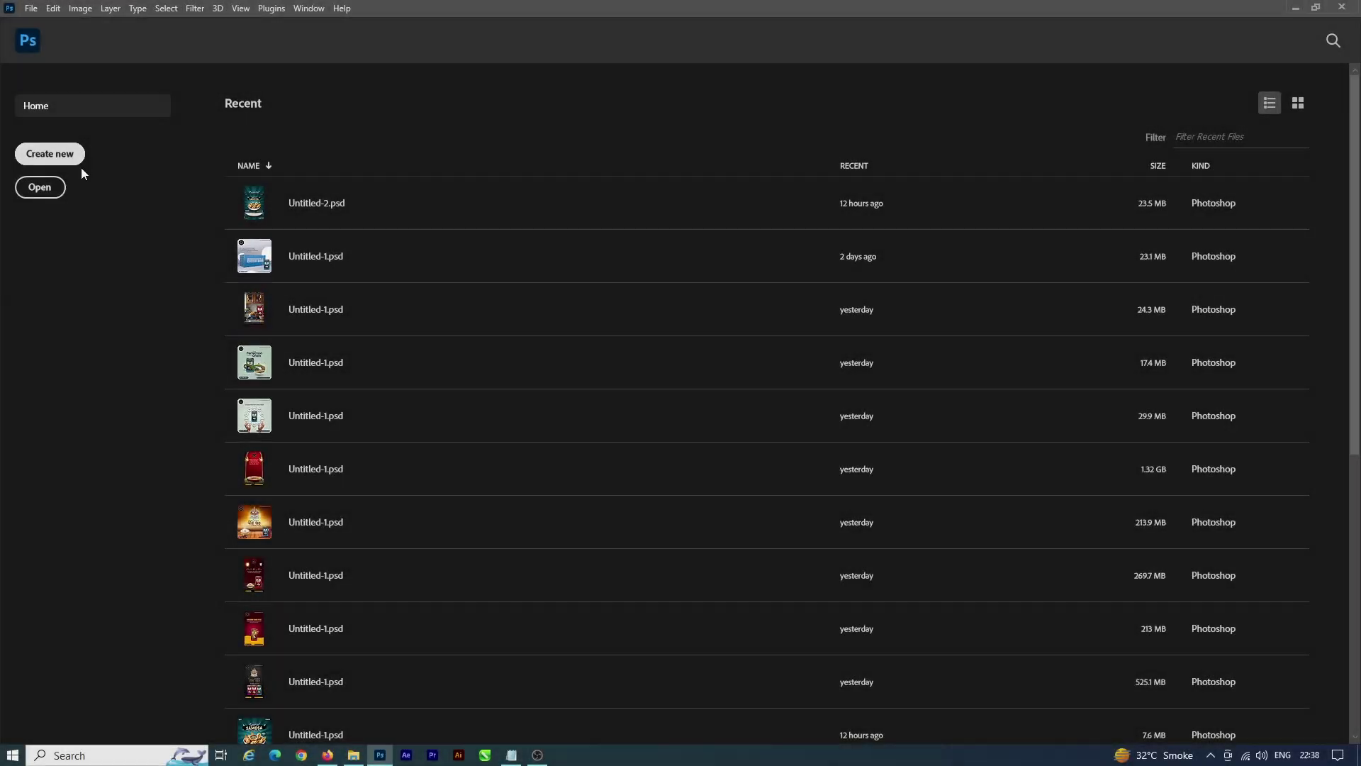
Step: Start a new document from the Photoshop Home screen
click(75, 158)
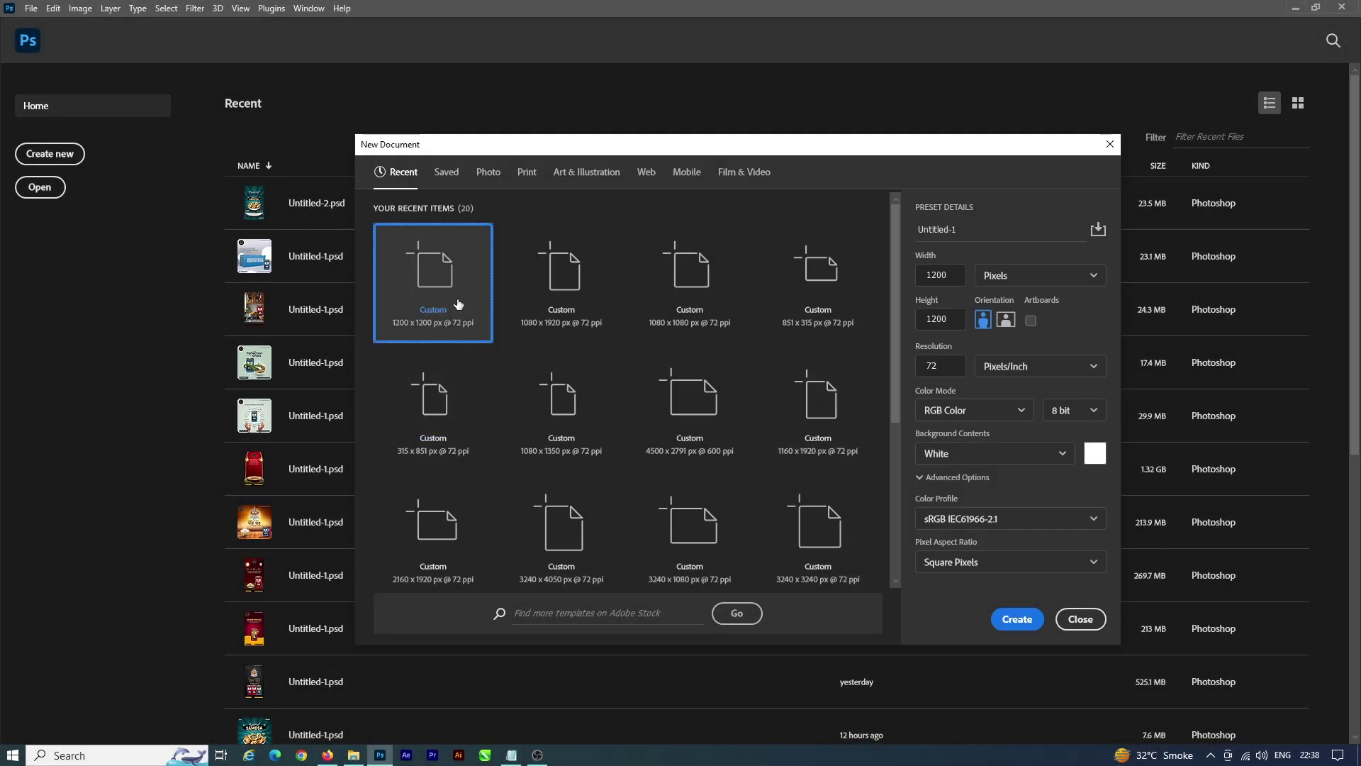
Step: Create a 1200 × 1200 document and cover the canvas with a light blue rectangle
double_click(433, 315)
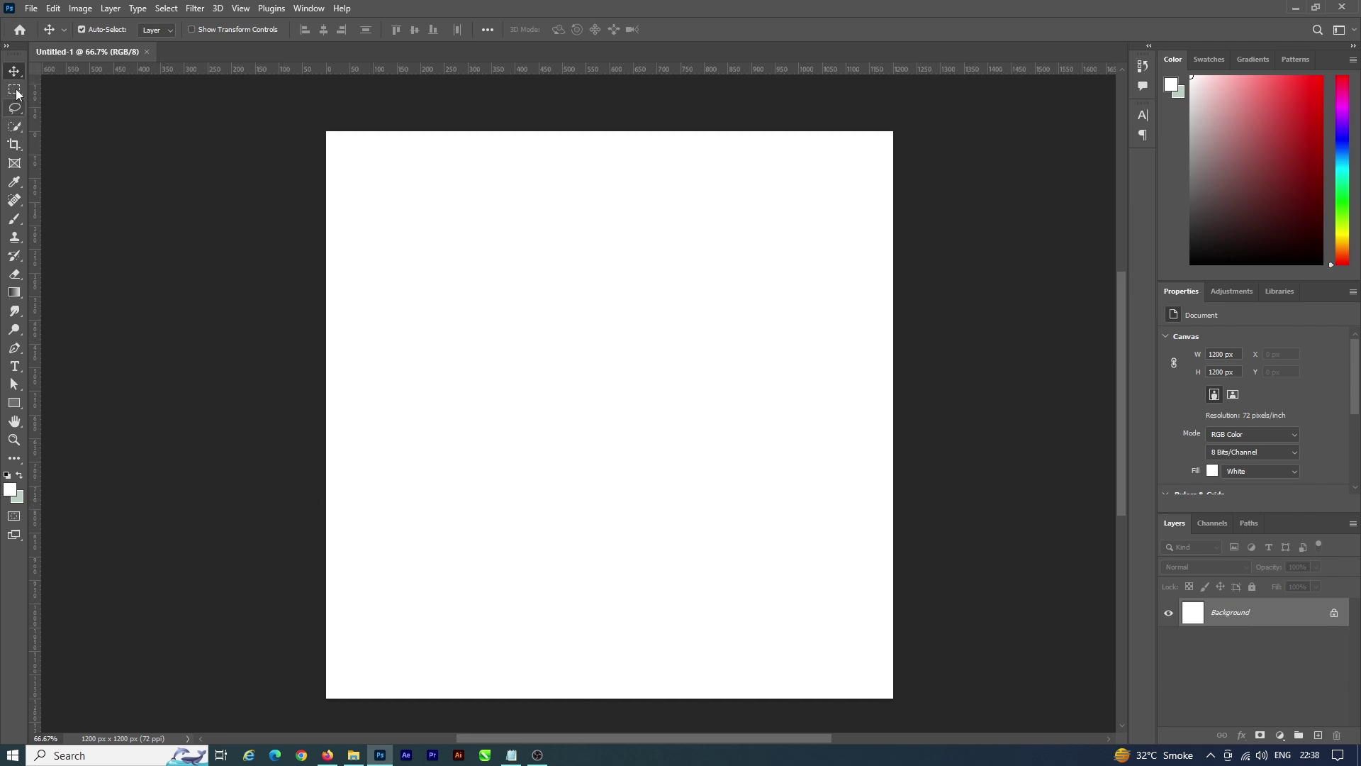
click(13, 402)
click(163, 29)
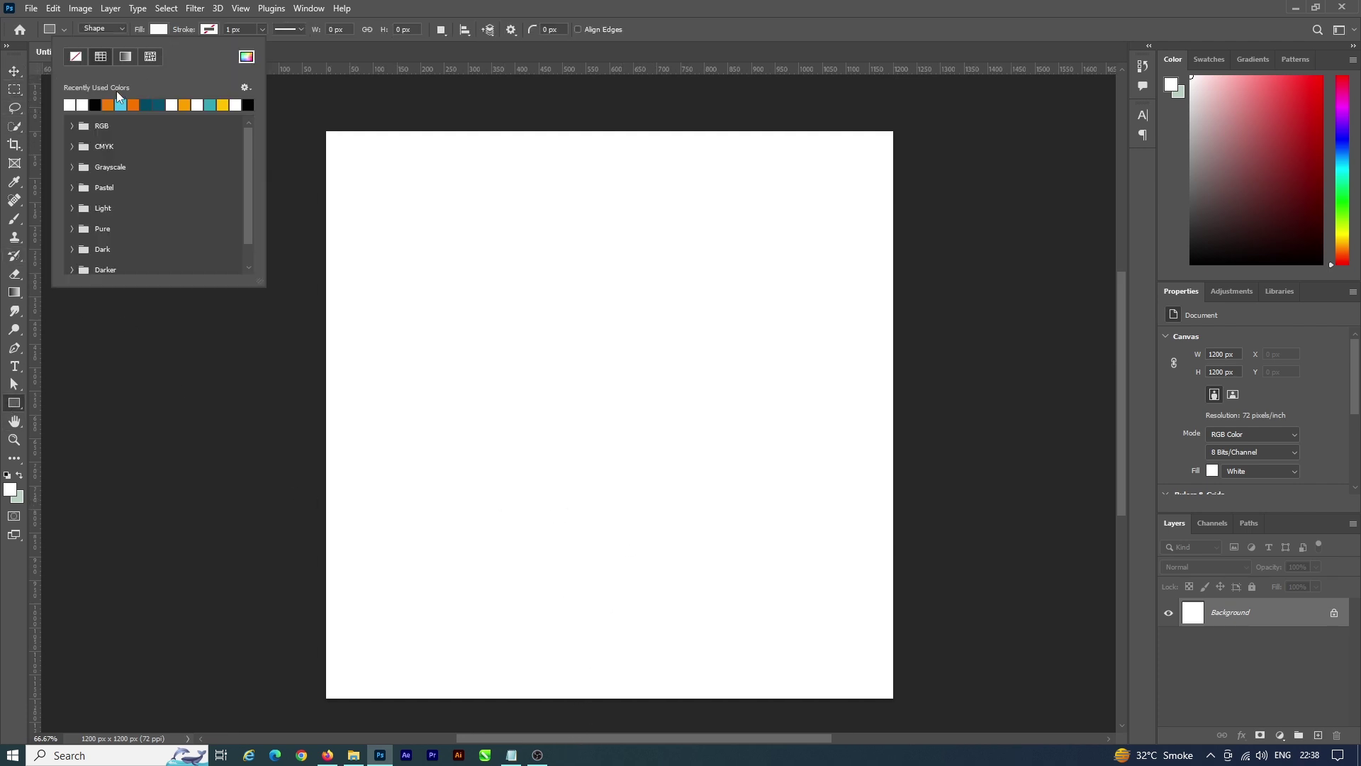
key(v)
click(13, 403)
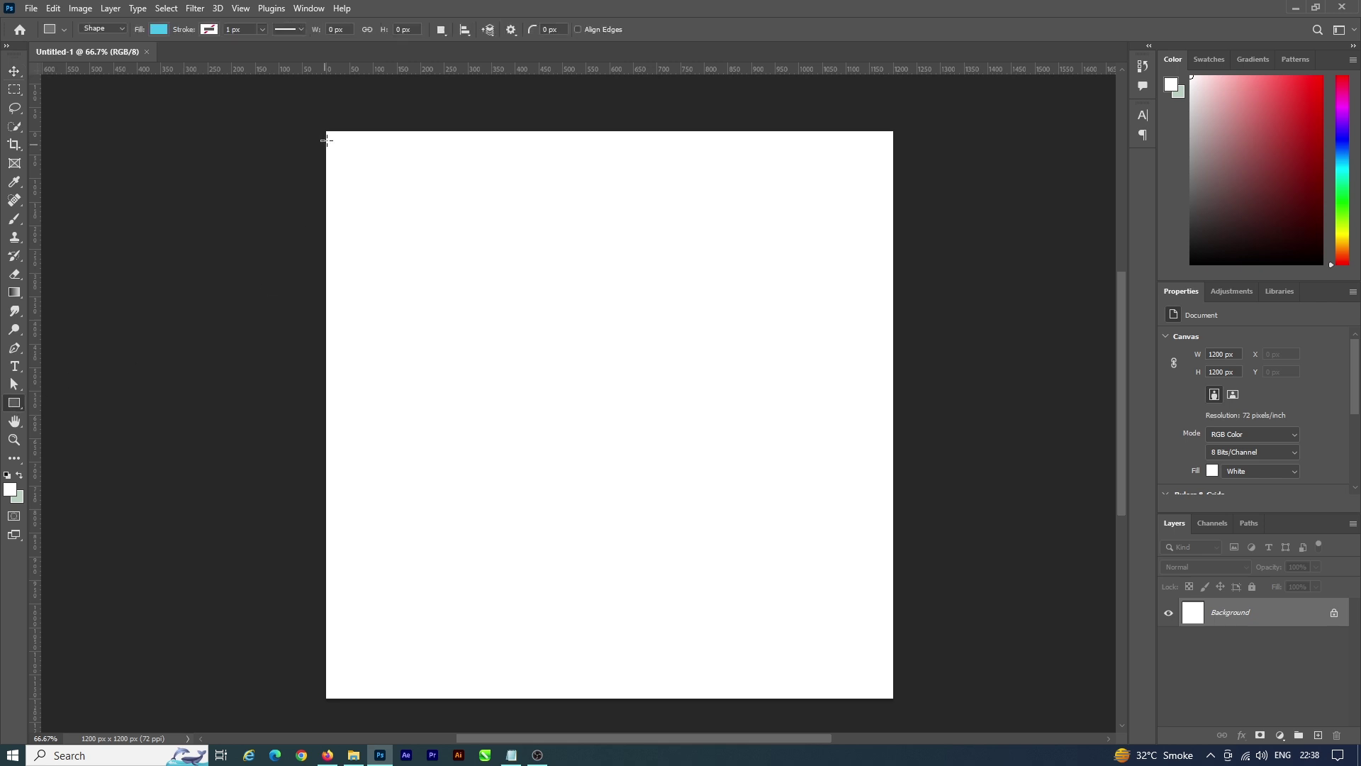
drag(323, 127, 897, 704)
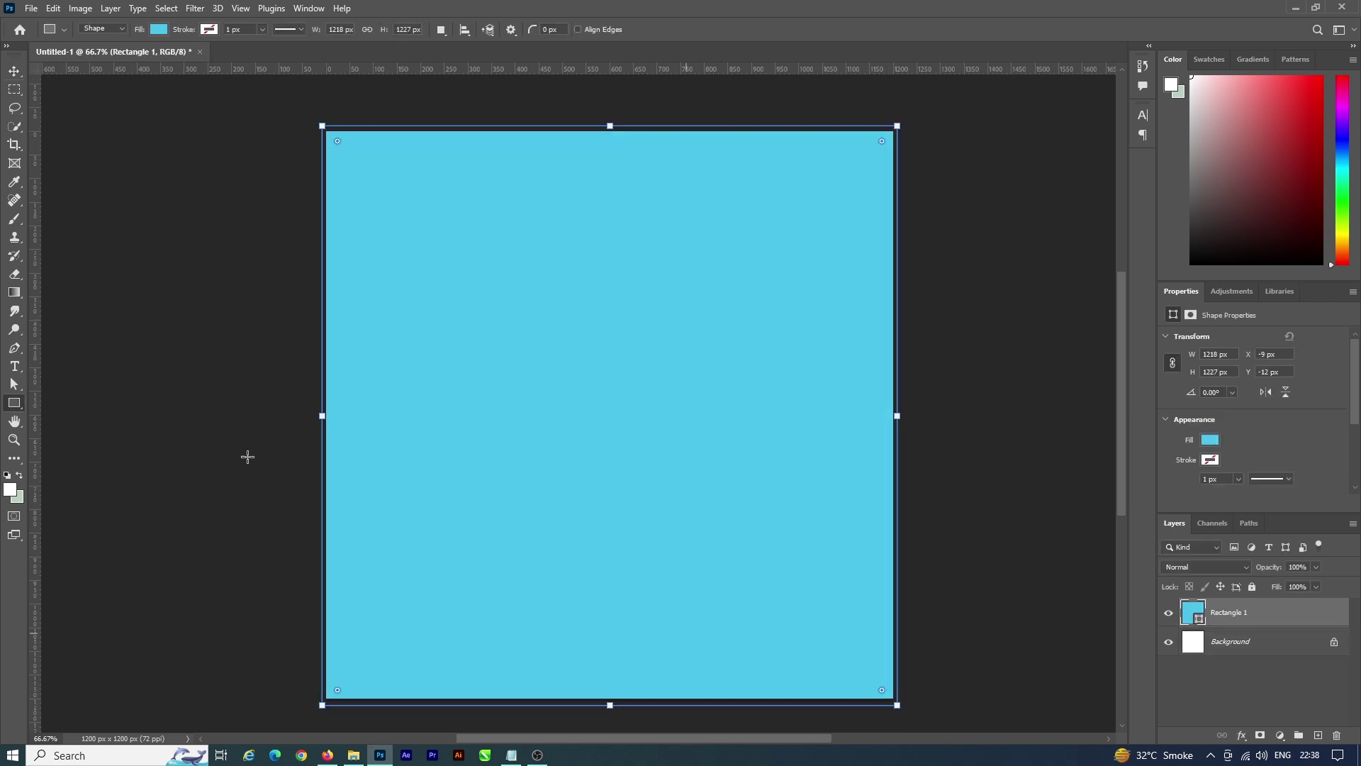
click(13, 71)
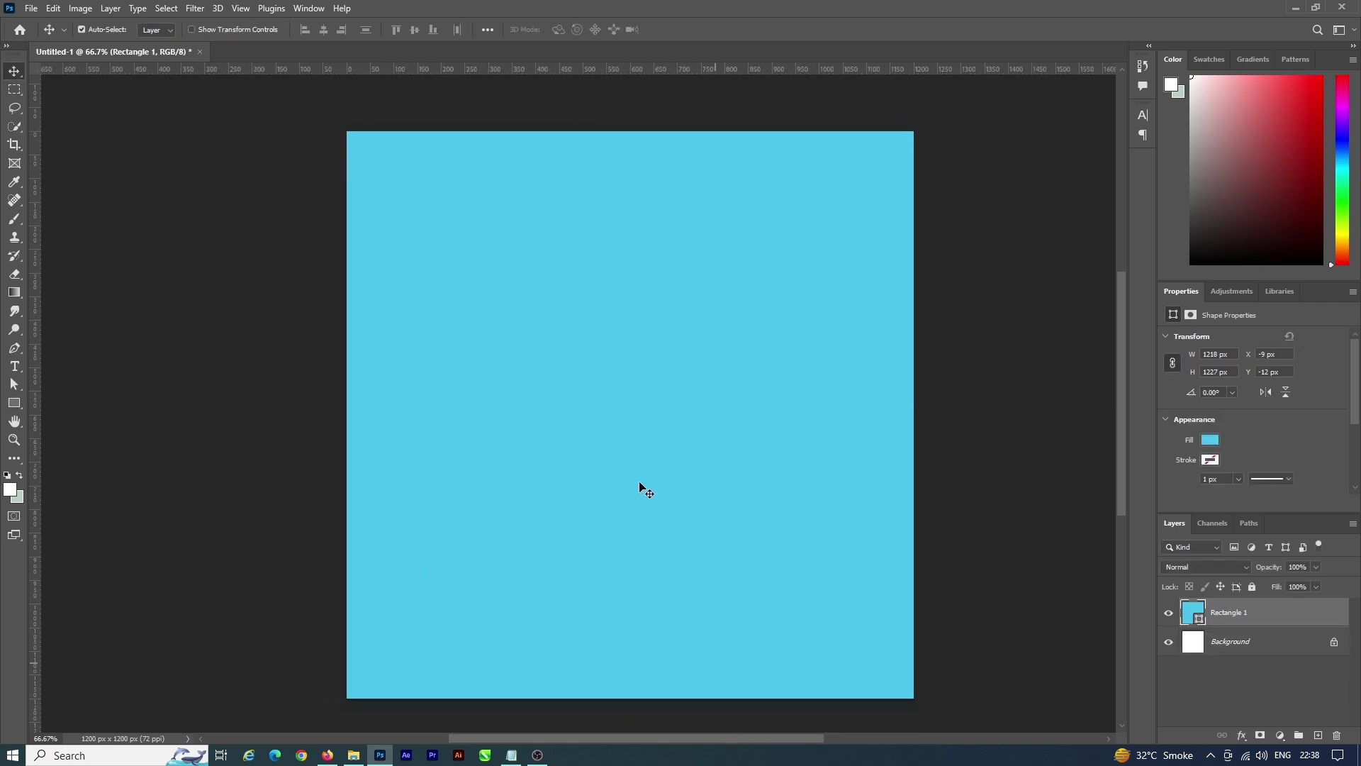
Step: Place the wavy texture image as an embedded layer and scale it to fill the canvas
click(31, 8)
click(62, 275)
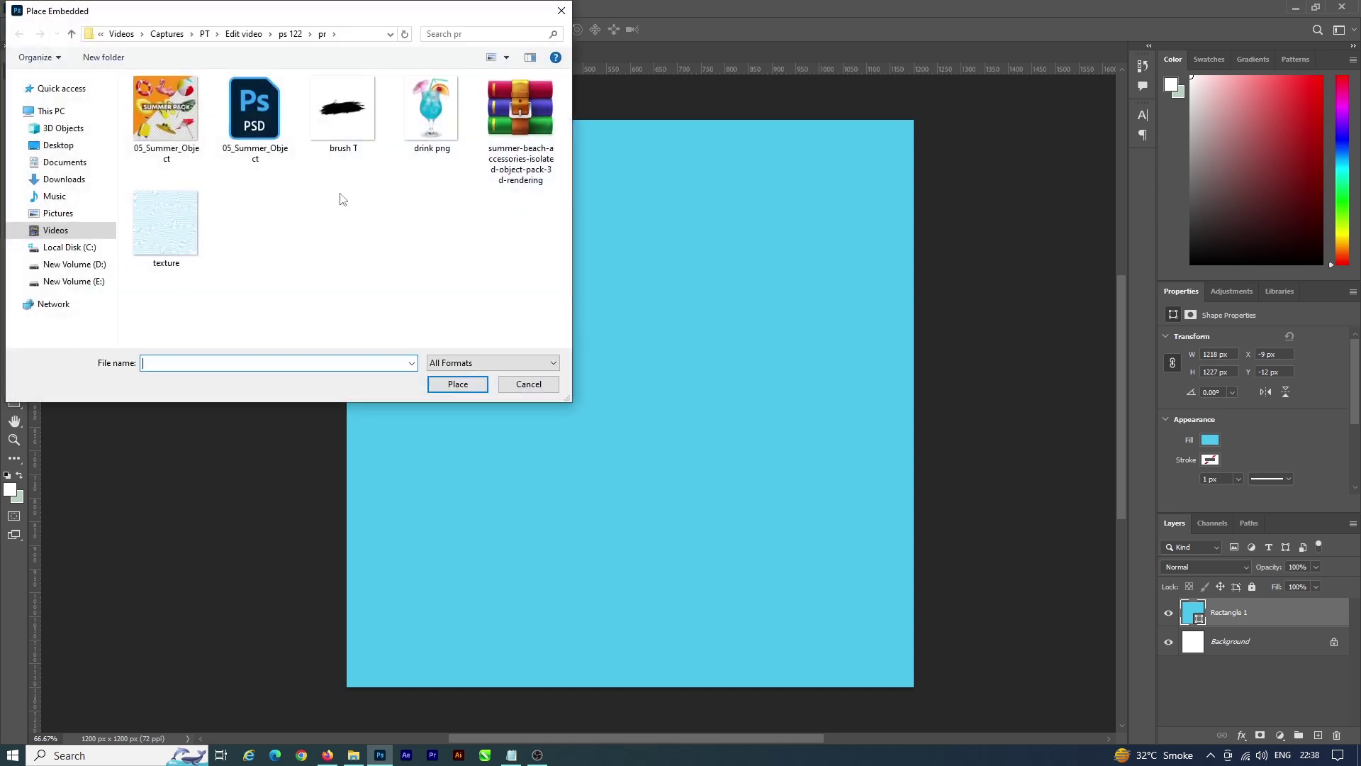
double_click(169, 196)
drag(695, 401, 913, 452)
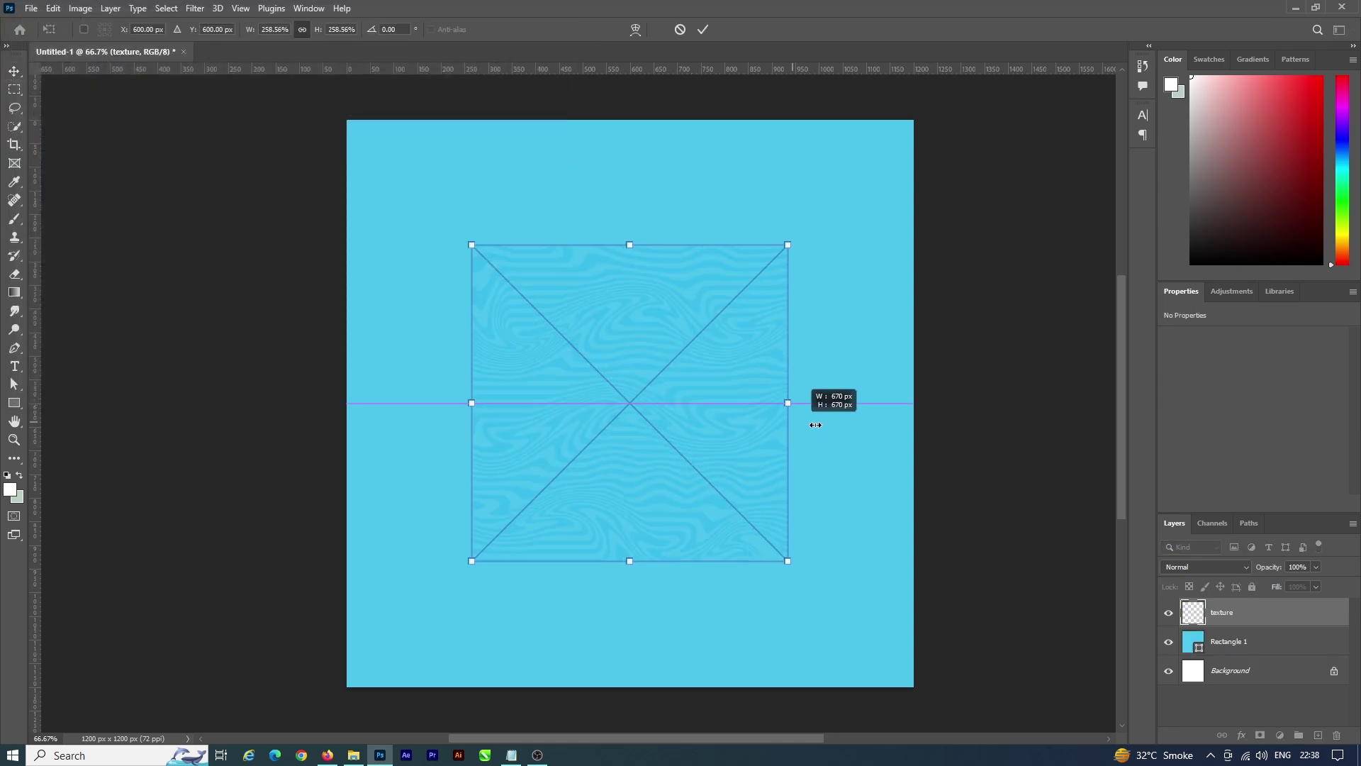
click(704, 29)
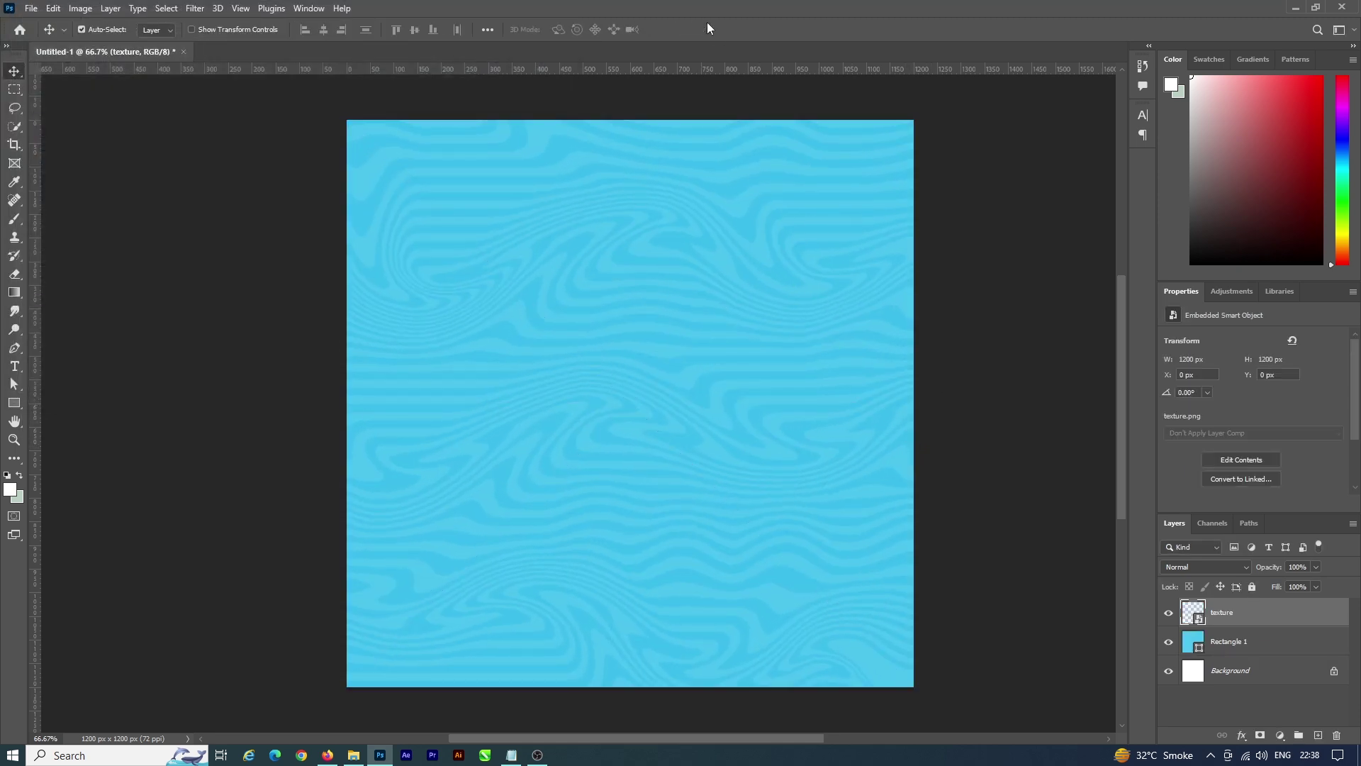
Step: Add a white TROPICAL text line near the top, pasted from the notes
click(996, 291)
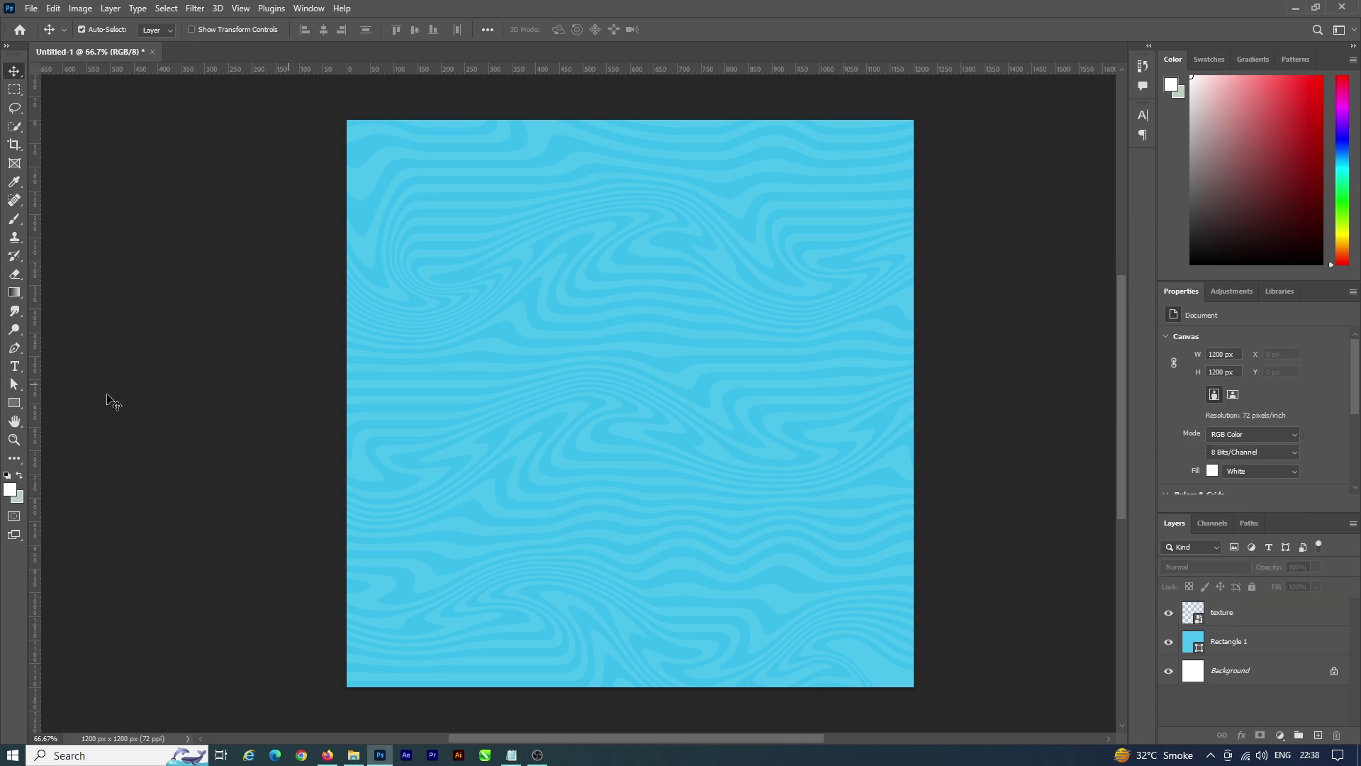
click(14, 366)
click(557, 235)
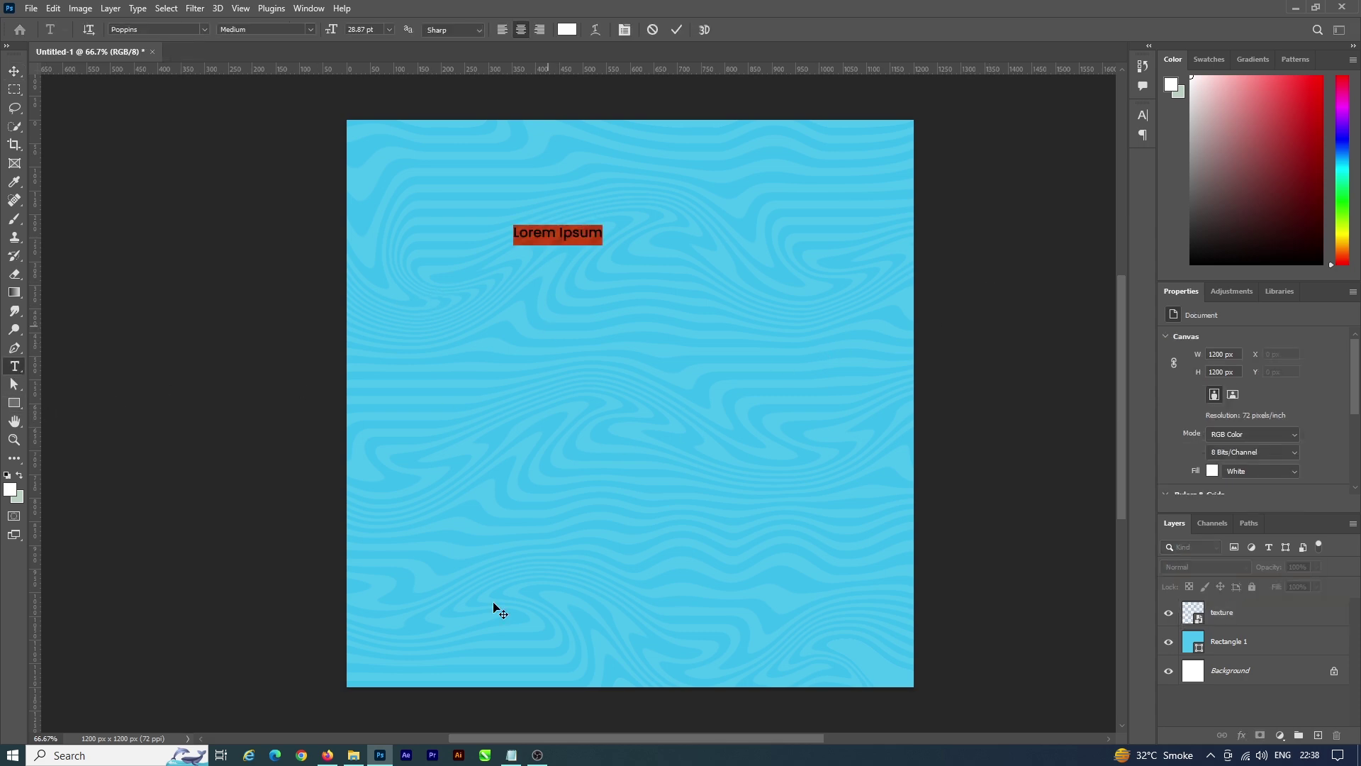
click(511, 756)
drag(464, 271, 372, 265)
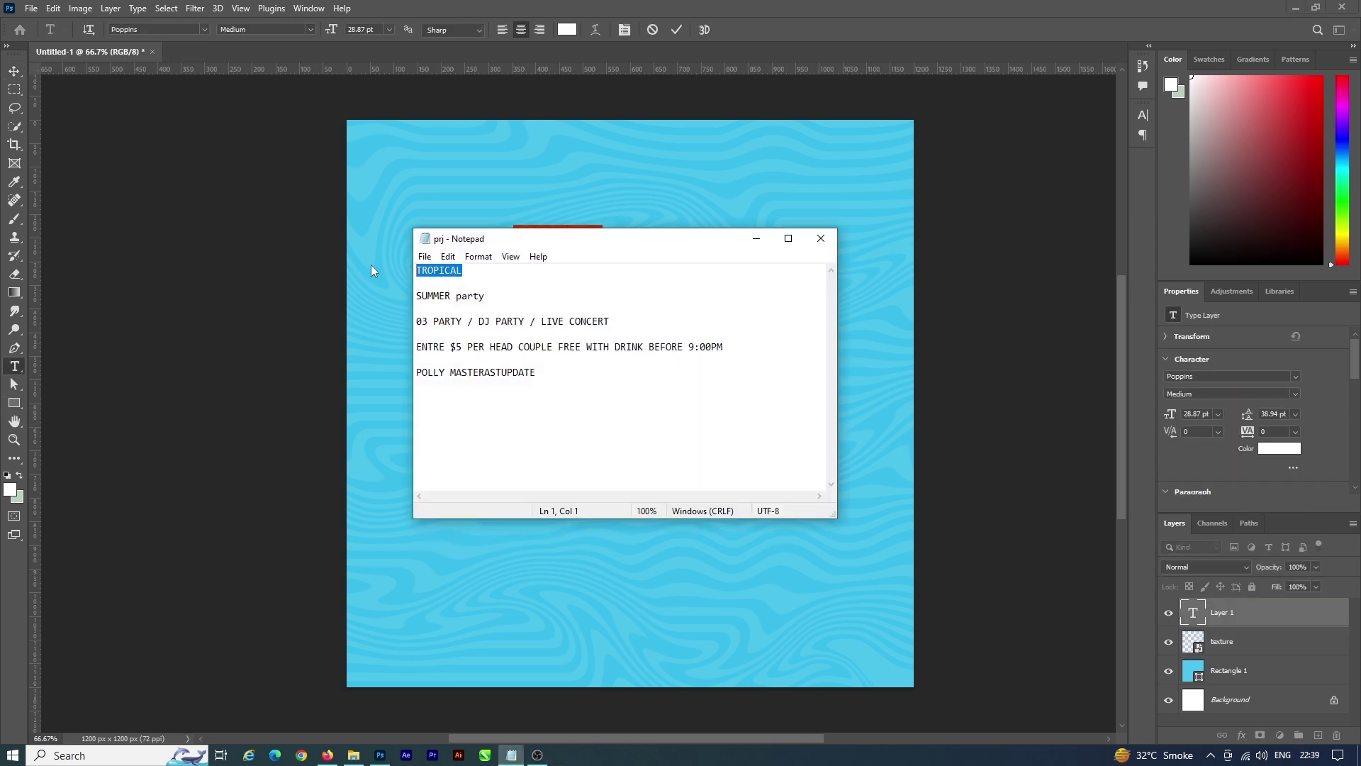
key(ctrl+c)
click(757, 239)
key(ctrl+v)
click(678, 29)
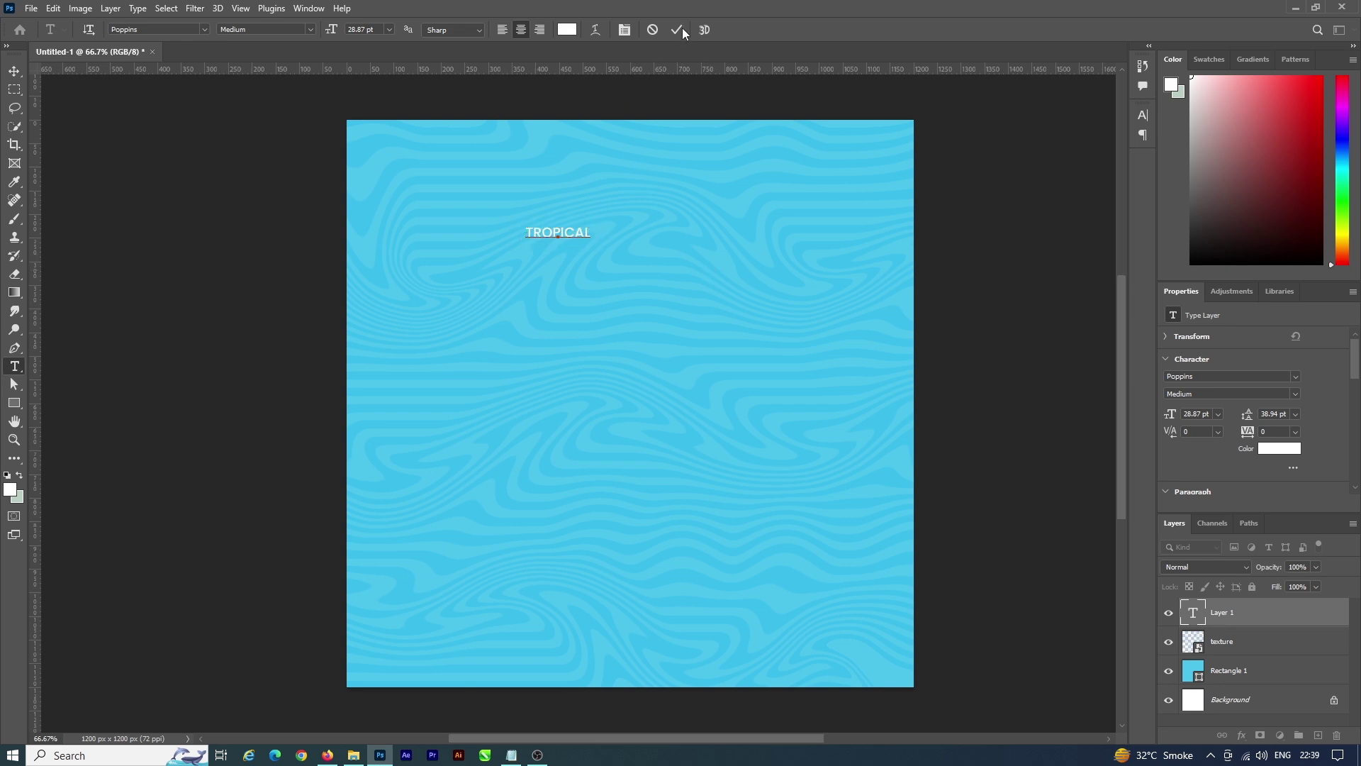
Step: Move TROPICAL further left and enlarge it
scroll(542, 211, up, 3)
click(13, 71)
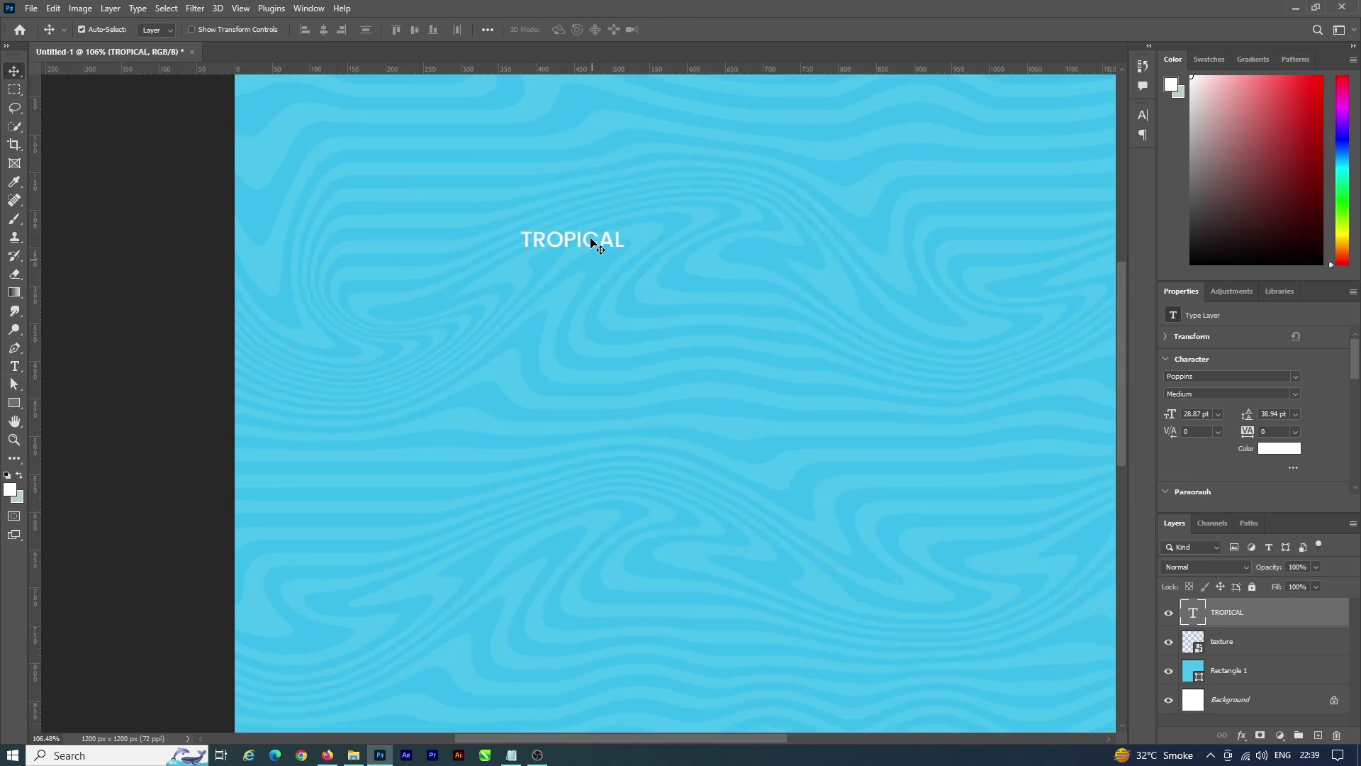
mouse_move(596, 241)
mouse_down()
mouse_move(492, 241)
mouse_move(603, 282)
mouse_up()
key(ctrl+t)
click(698, 31)
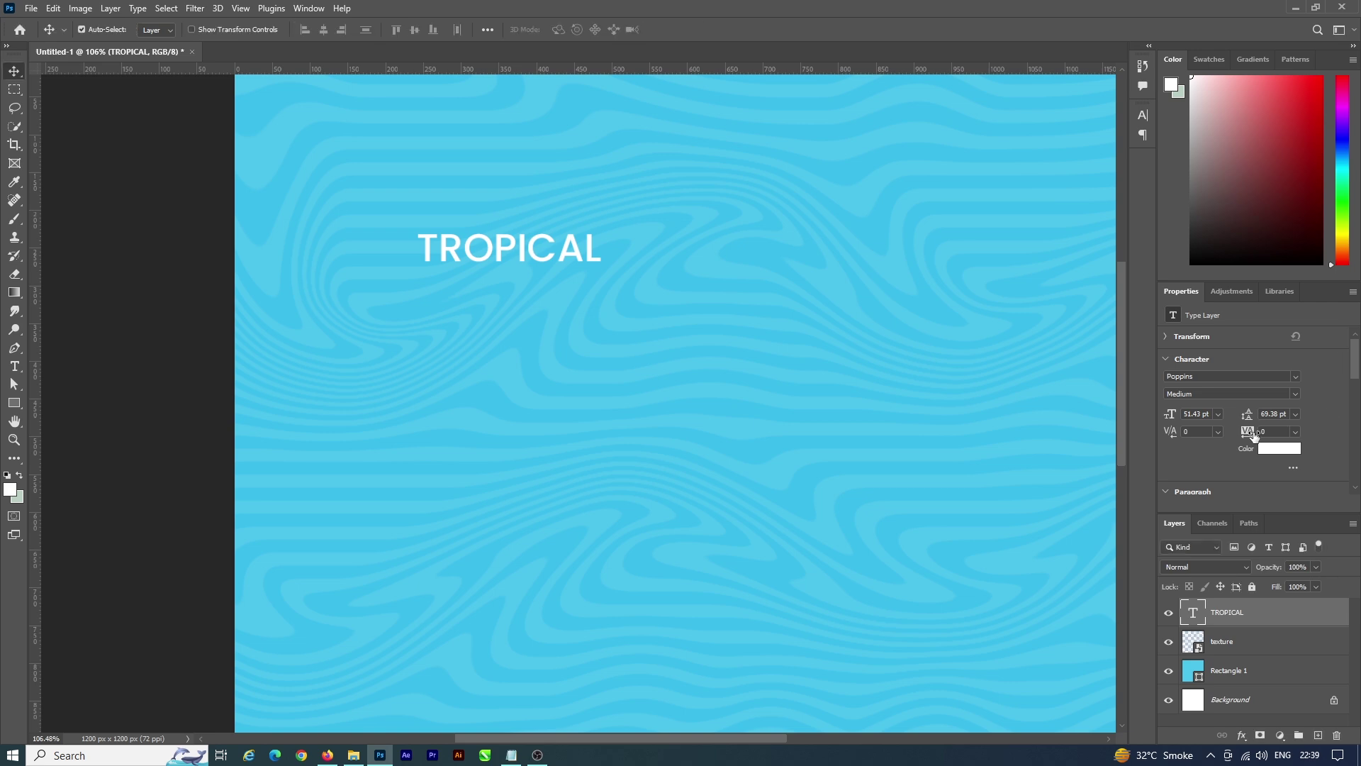
Step: Duplicate TROPICAL just below, widen the upper copy's letter spacing and shrink it slightly
key(ctrl+j)
key(shift+Down)
key(shift+Down)
key(shift+Down)
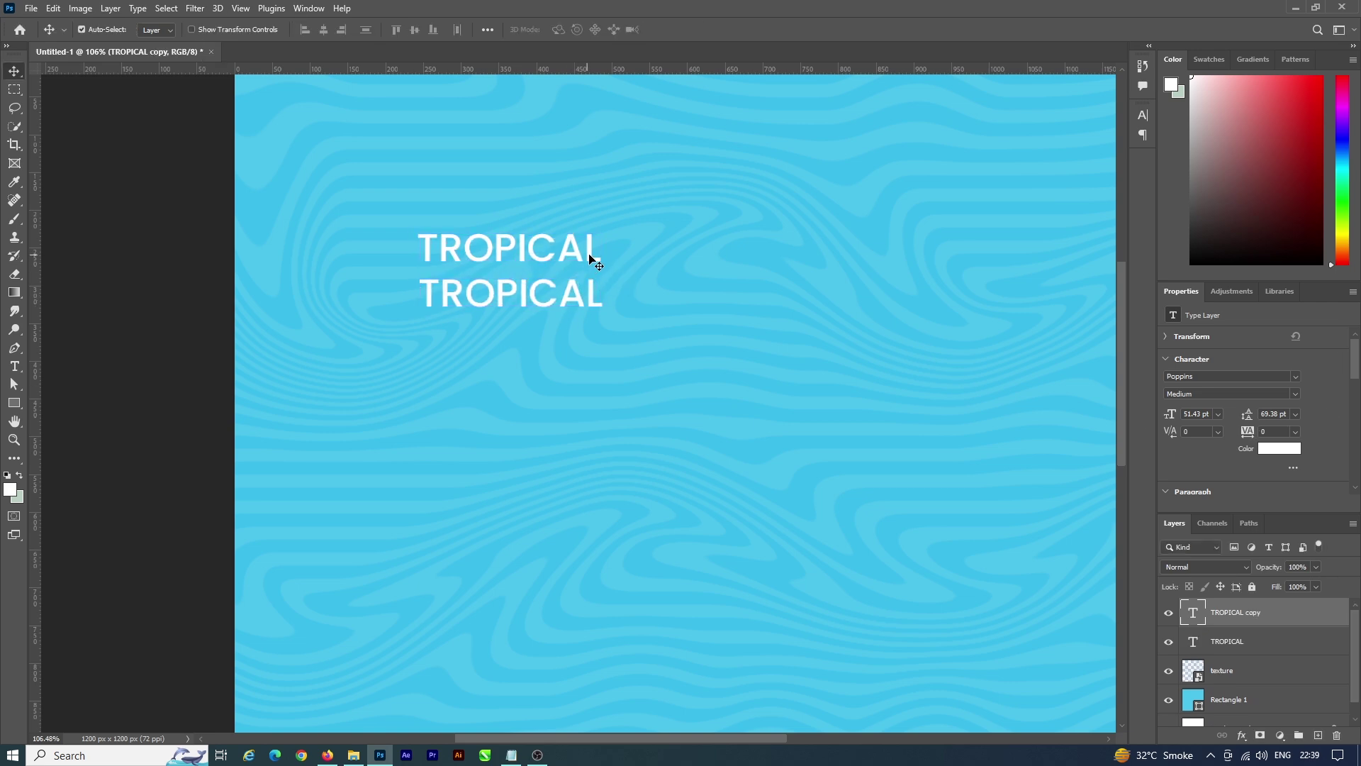
click(590, 259)
drag(1248, 431, 1287, 430)
scroll(459, 228, down, 3)
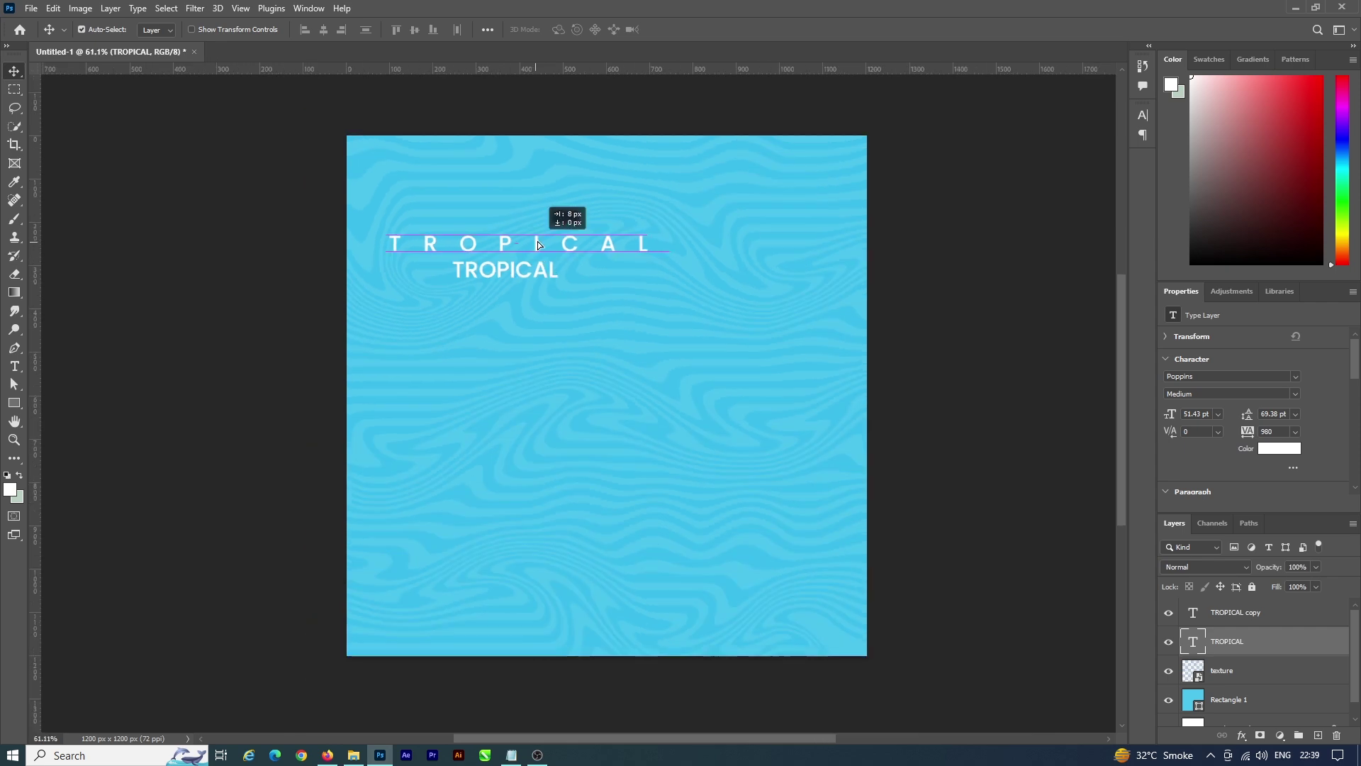
drag(560, 245, 642, 253)
key(ctrl+t)
click(703, 30)
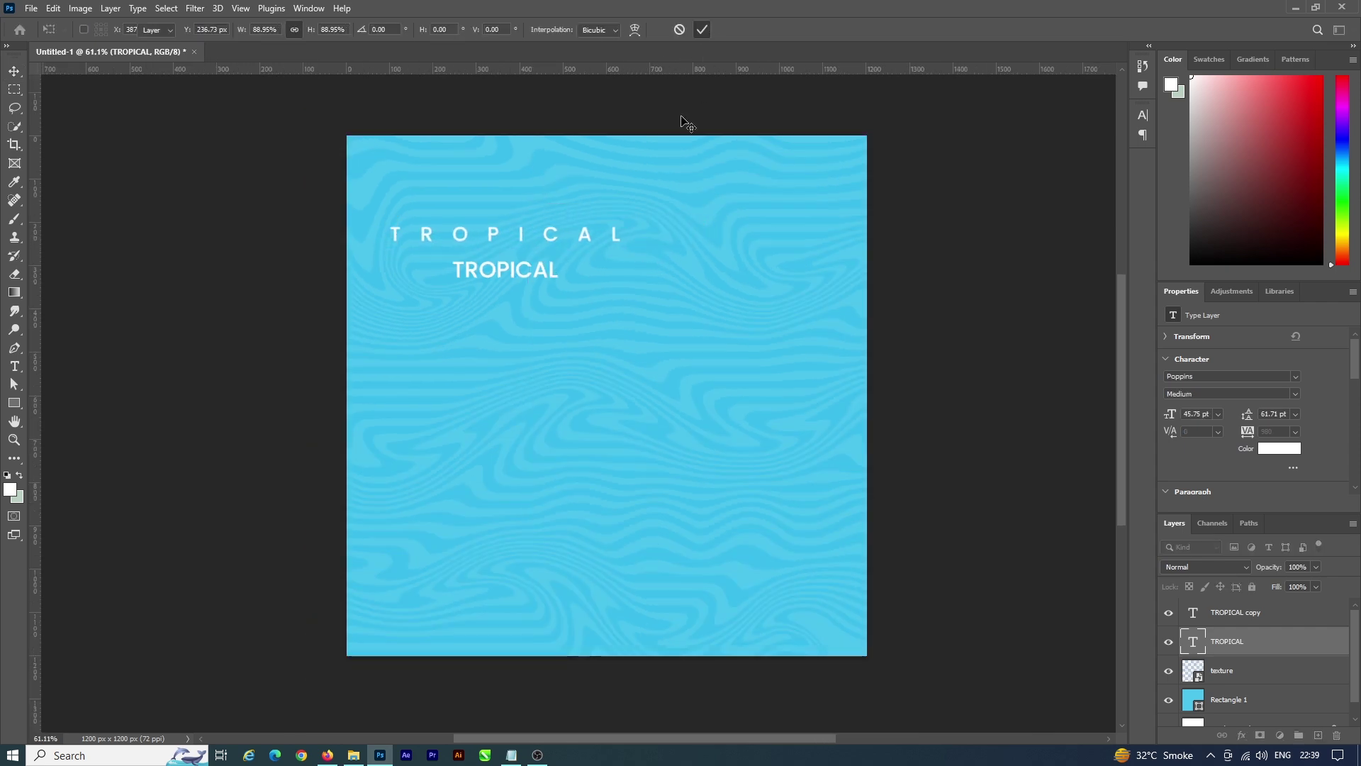
Step: Change the lower copy's text to SUMMER, scale it up and move it below TROPICAL
click(510, 755)
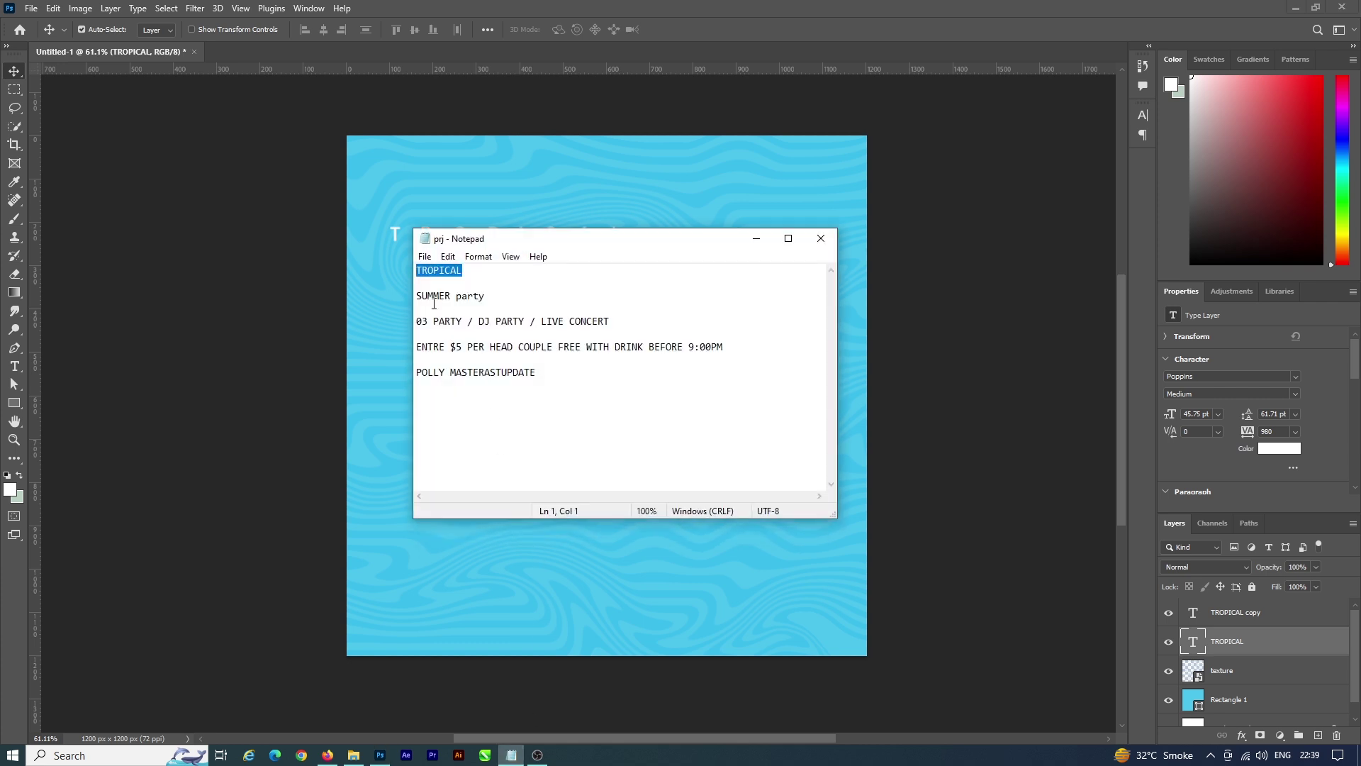
drag(417, 296, 434, 296)
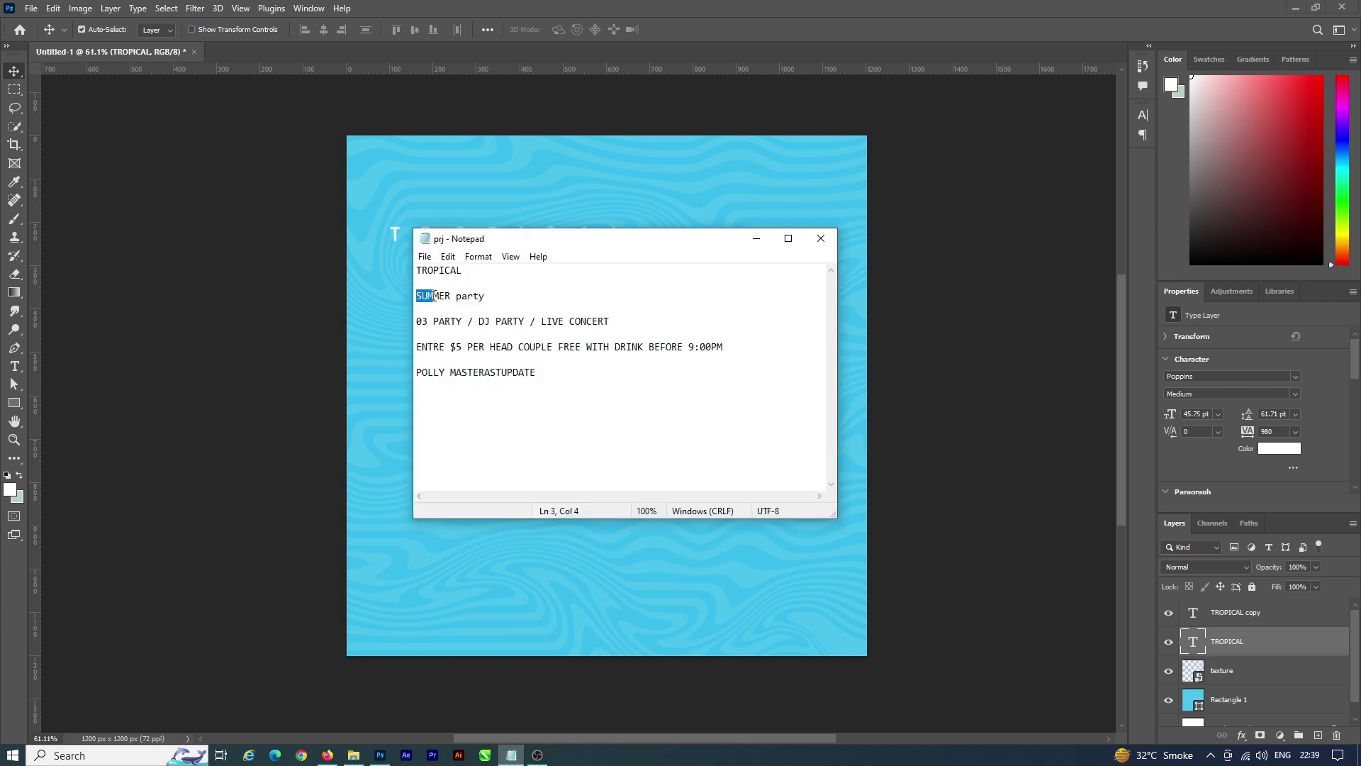
click(757, 239)
double_click(523, 280)
key(ctrl+v)
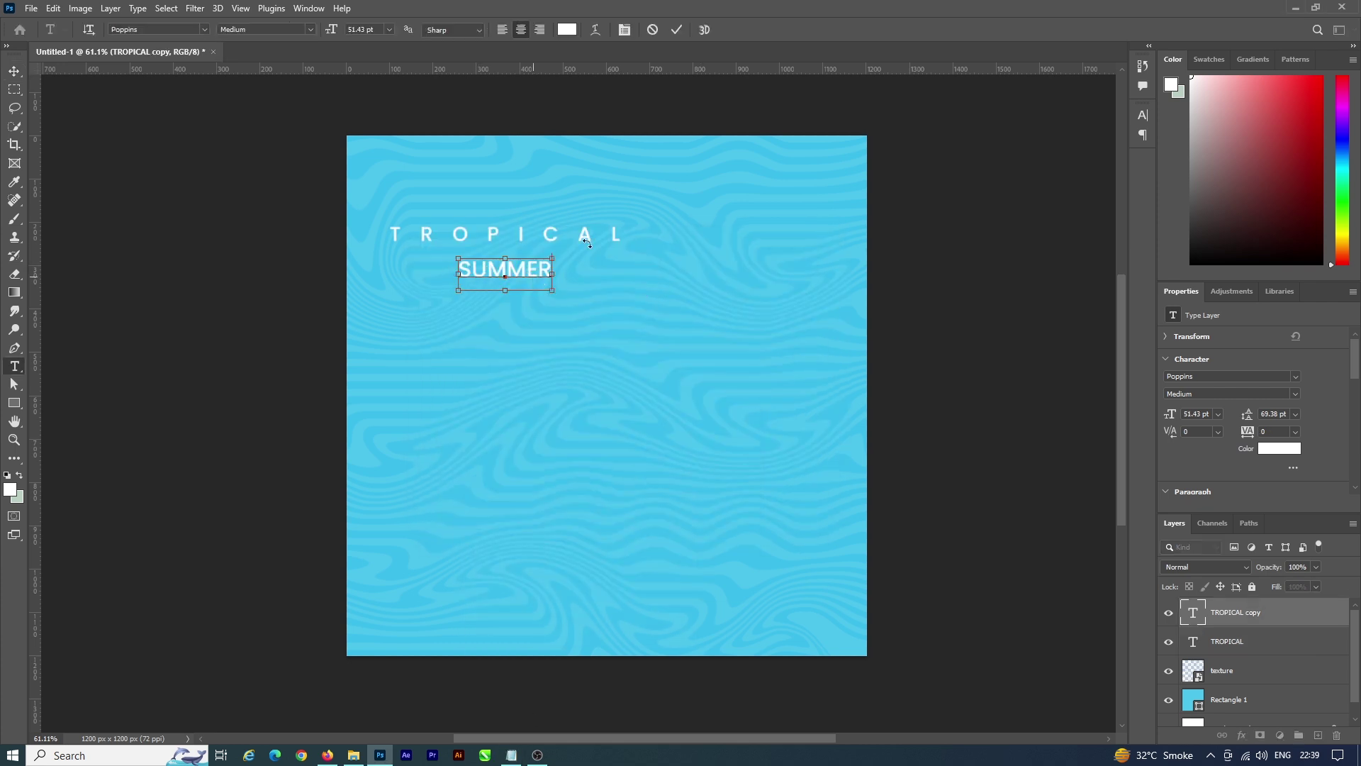
click(557, 326)
key(ctrl+t)
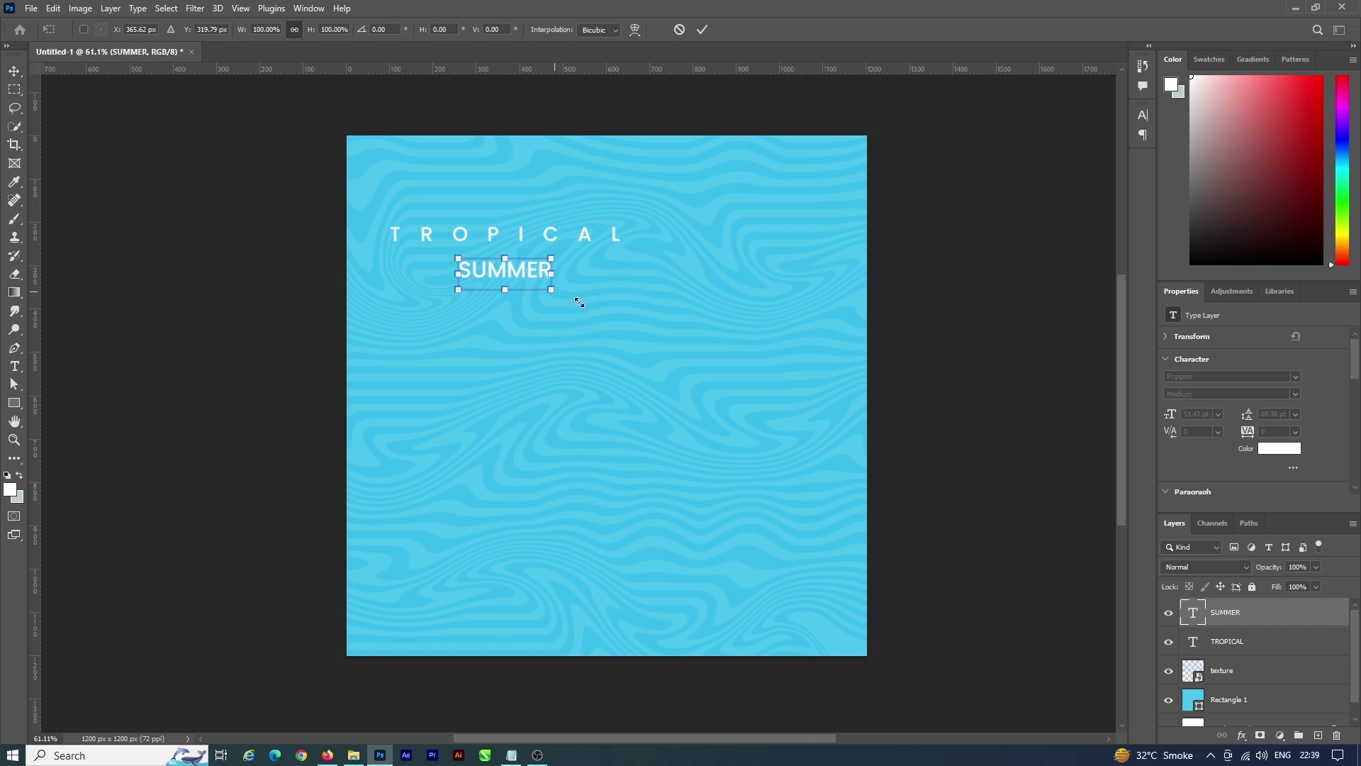
drag(579, 303, 973, 435)
key(Return)
drag(656, 342, 577, 325)
Step: Break SUMMER into SUM and MER lines, align it with TROPICAL and tighten leading to 236 pt
key(t)
click(648, 299)
key(Return)
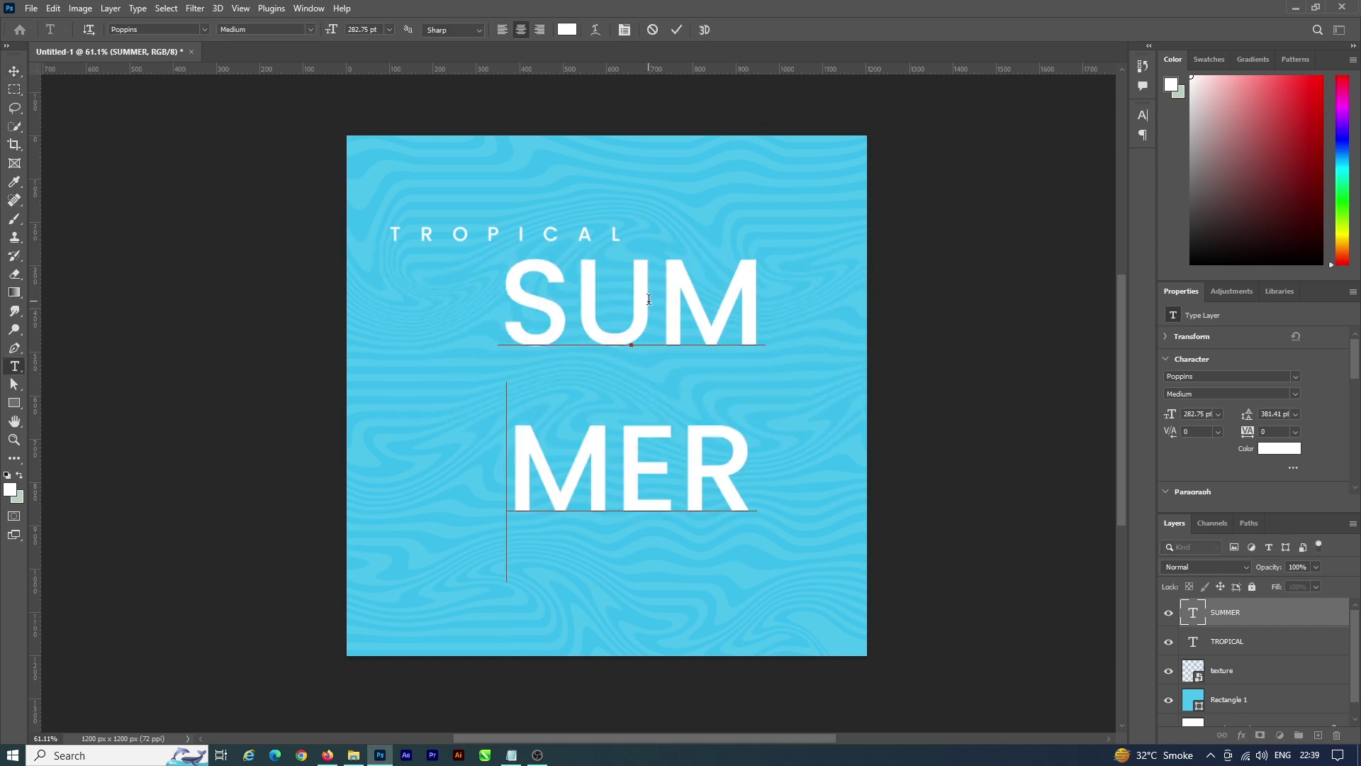
click(676, 30)
key(v)
scroll(1231, 419, down, 3)
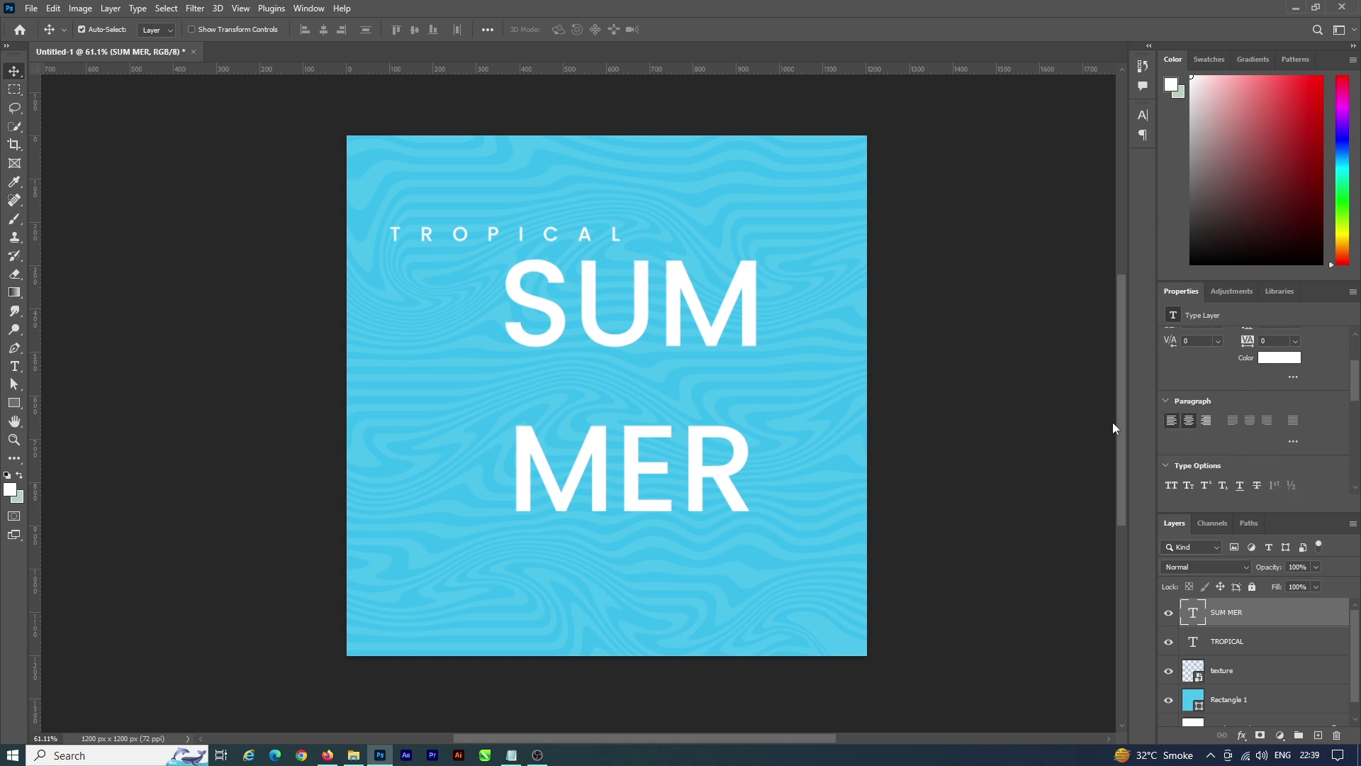
mouse_move(531, 330)
mouse_down()
mouse_move(666, 330)
mouse_move(434, 319)
mouse_up()
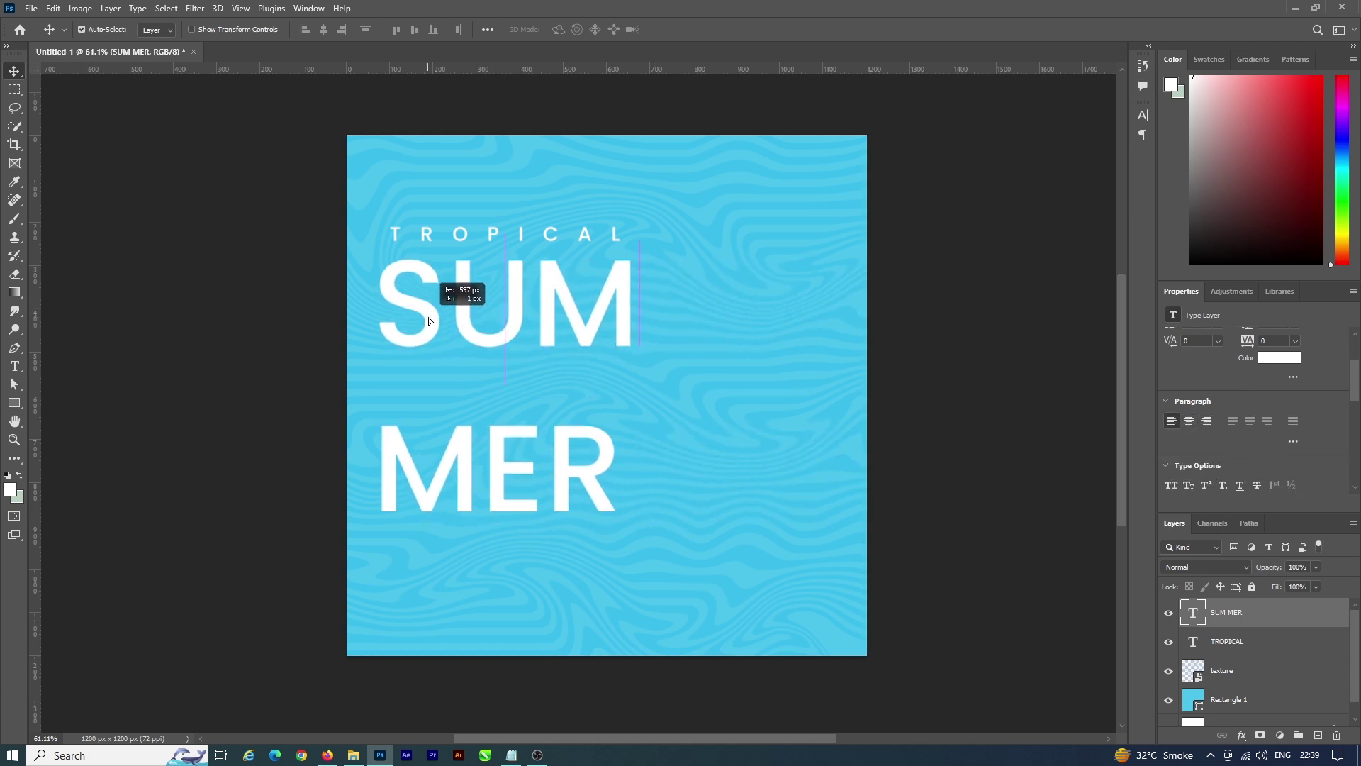
scroll(1252, 387, up, 2)
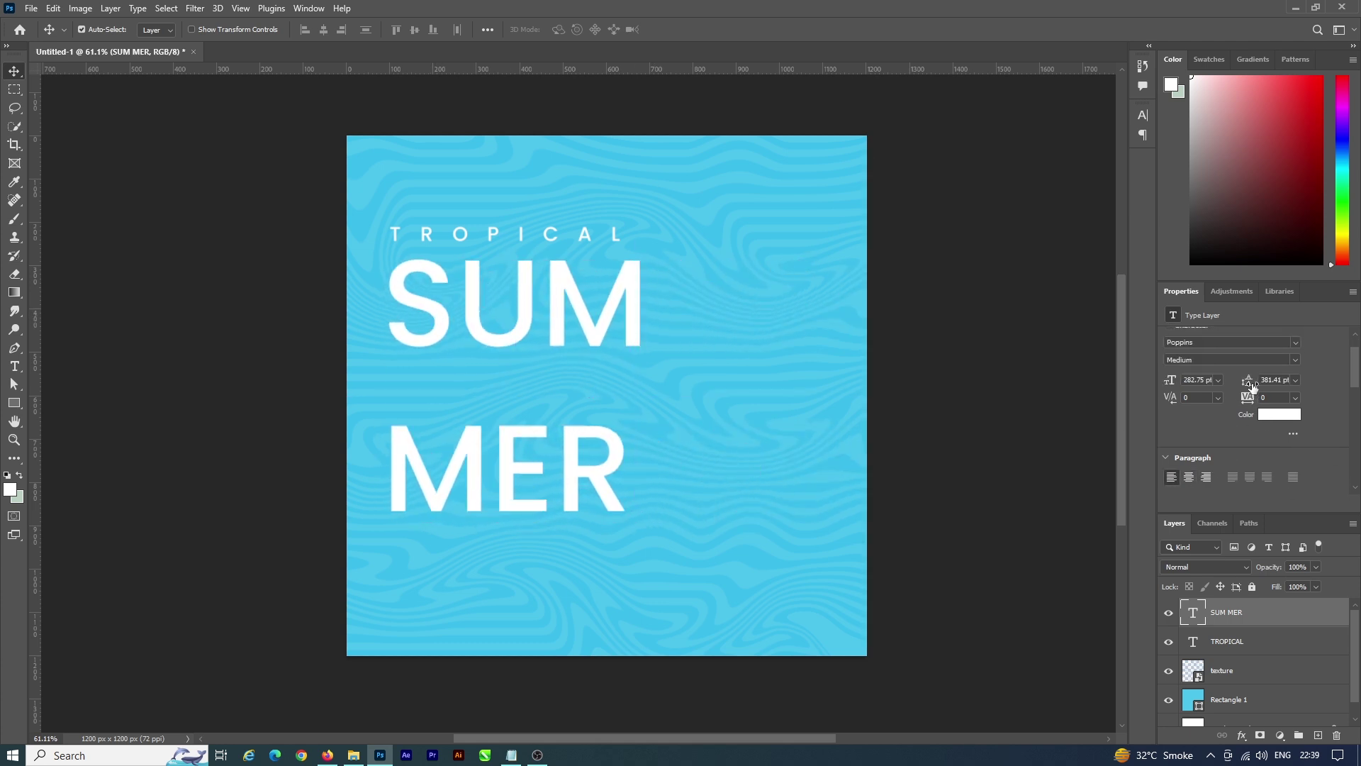
drag(1227, 383, 1149, 384)
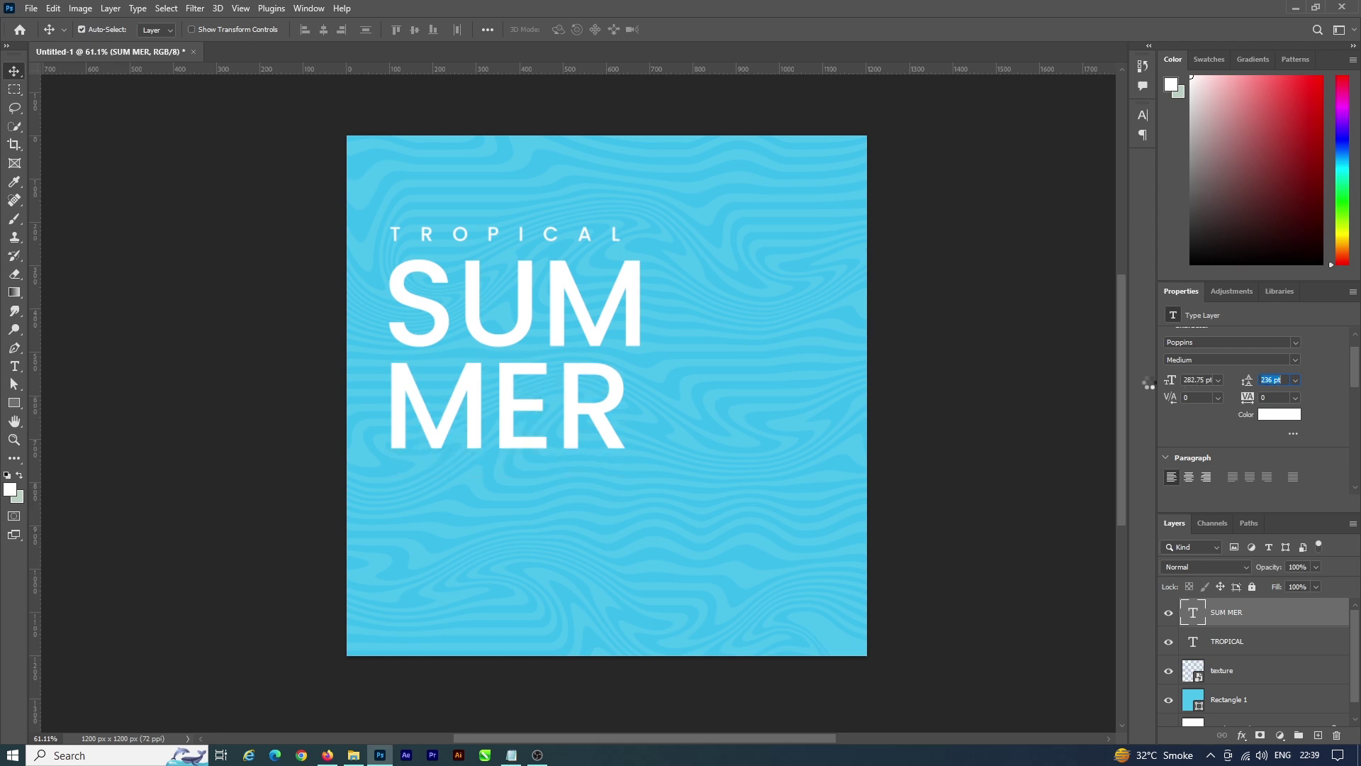
Step: Set SUM MER in Impact, move it up and scale it up slightly
click(1296, 343)
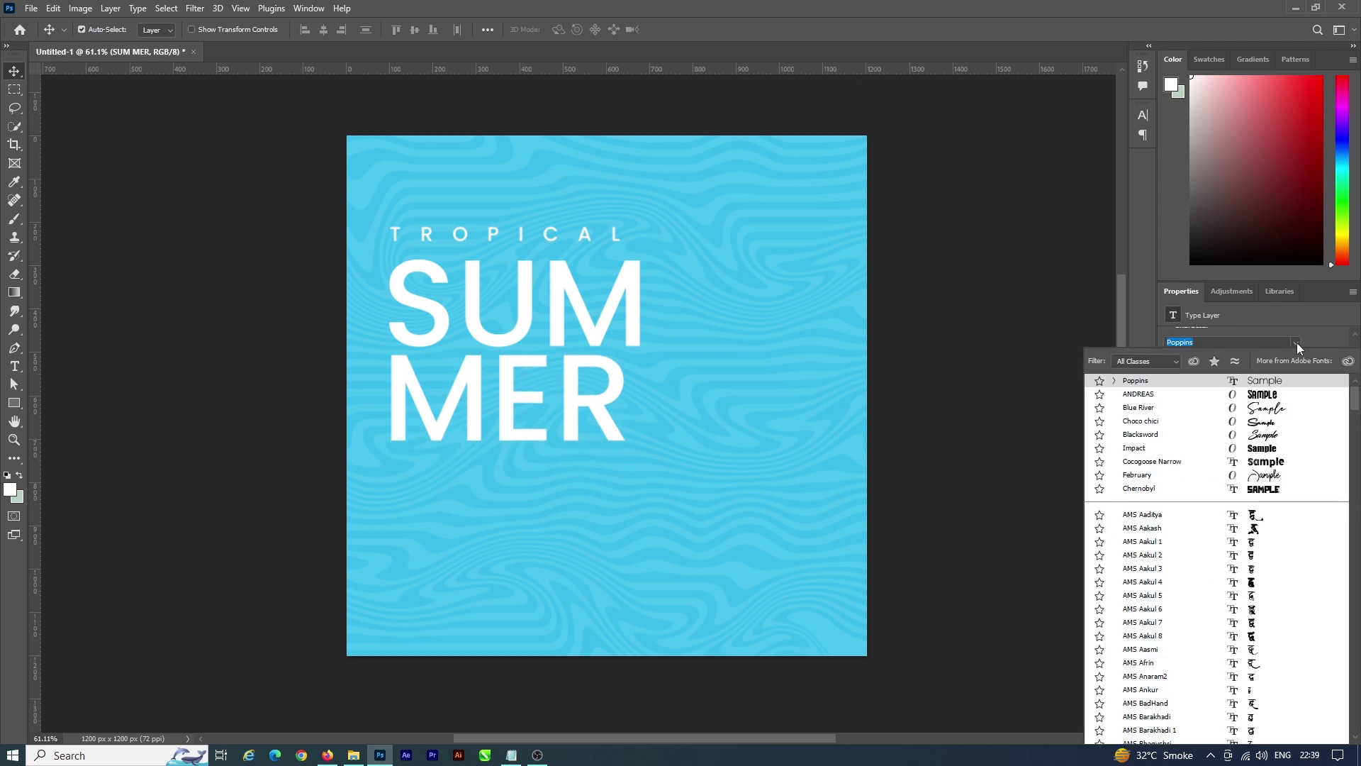
click(1297, 342)
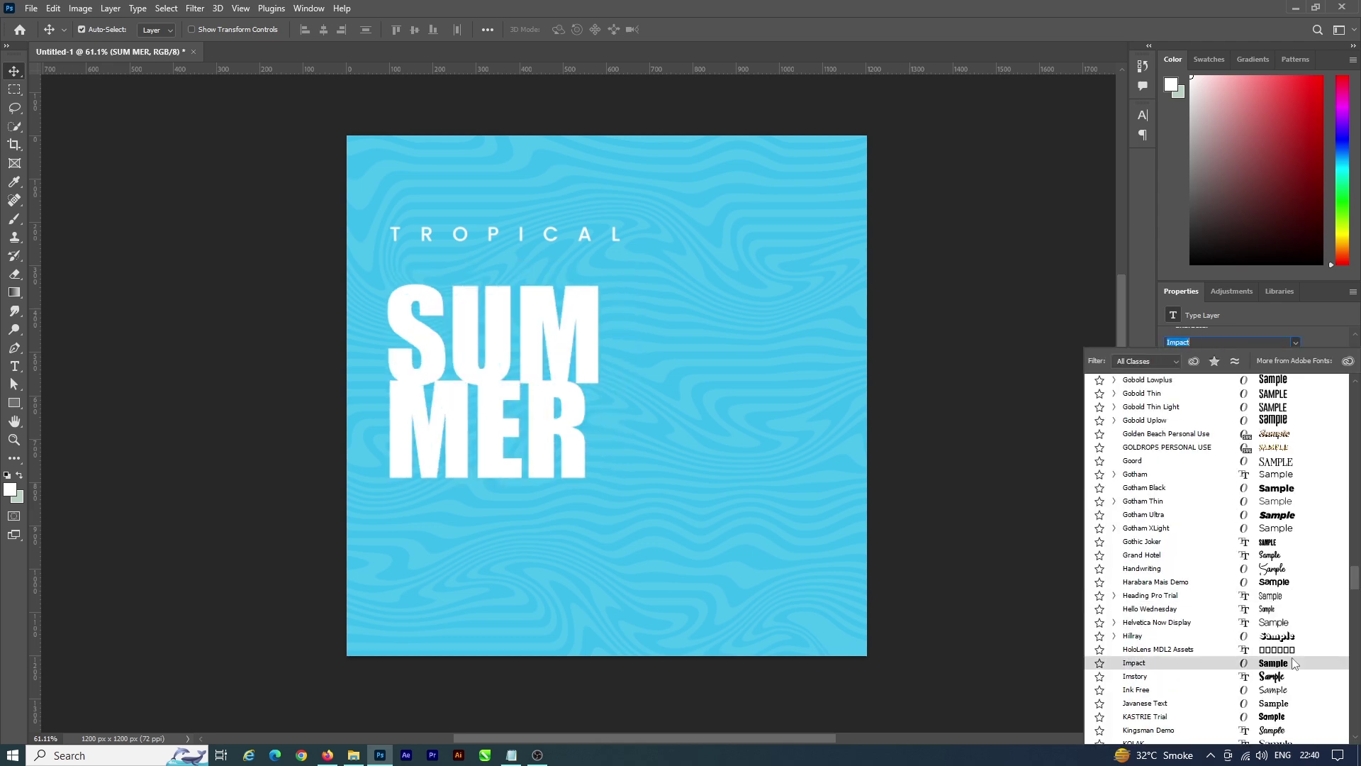
click(1293, 663)
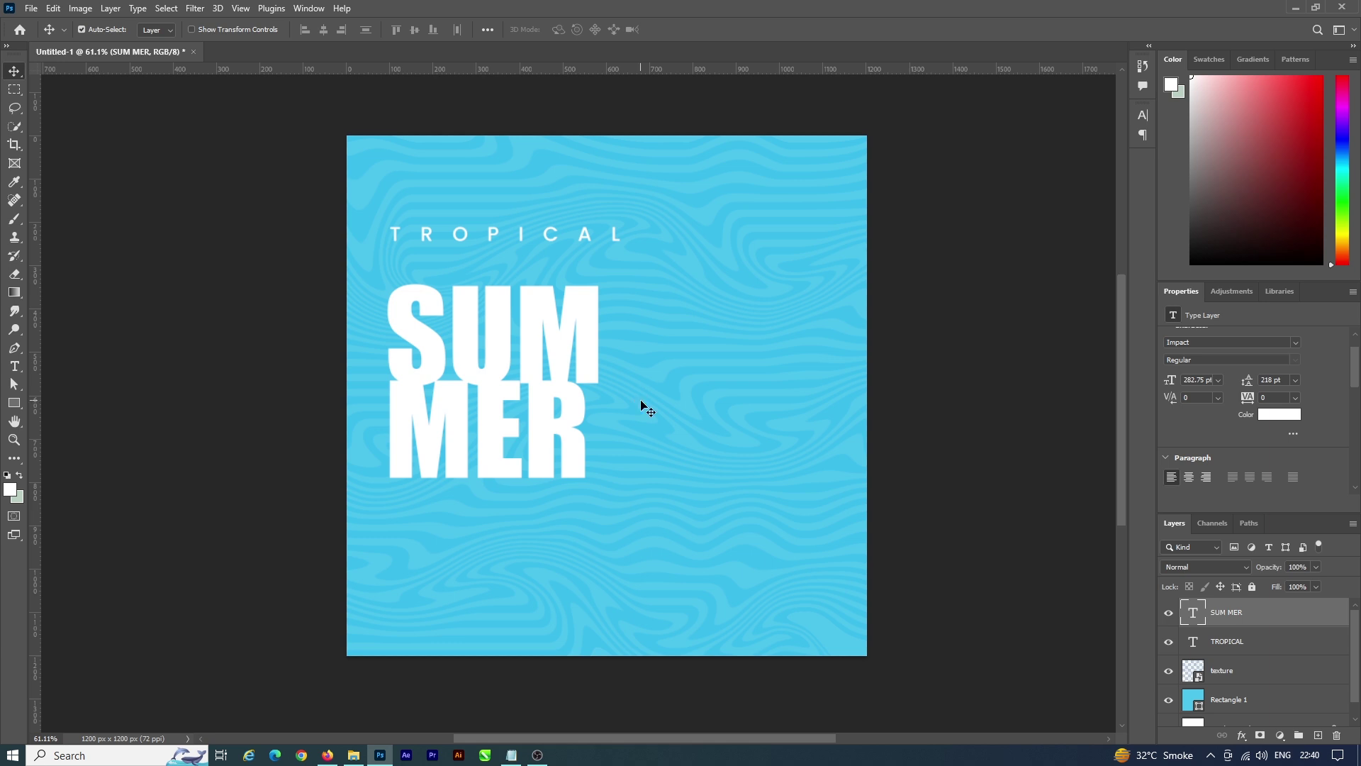
drag(587, 374, 587, 346)
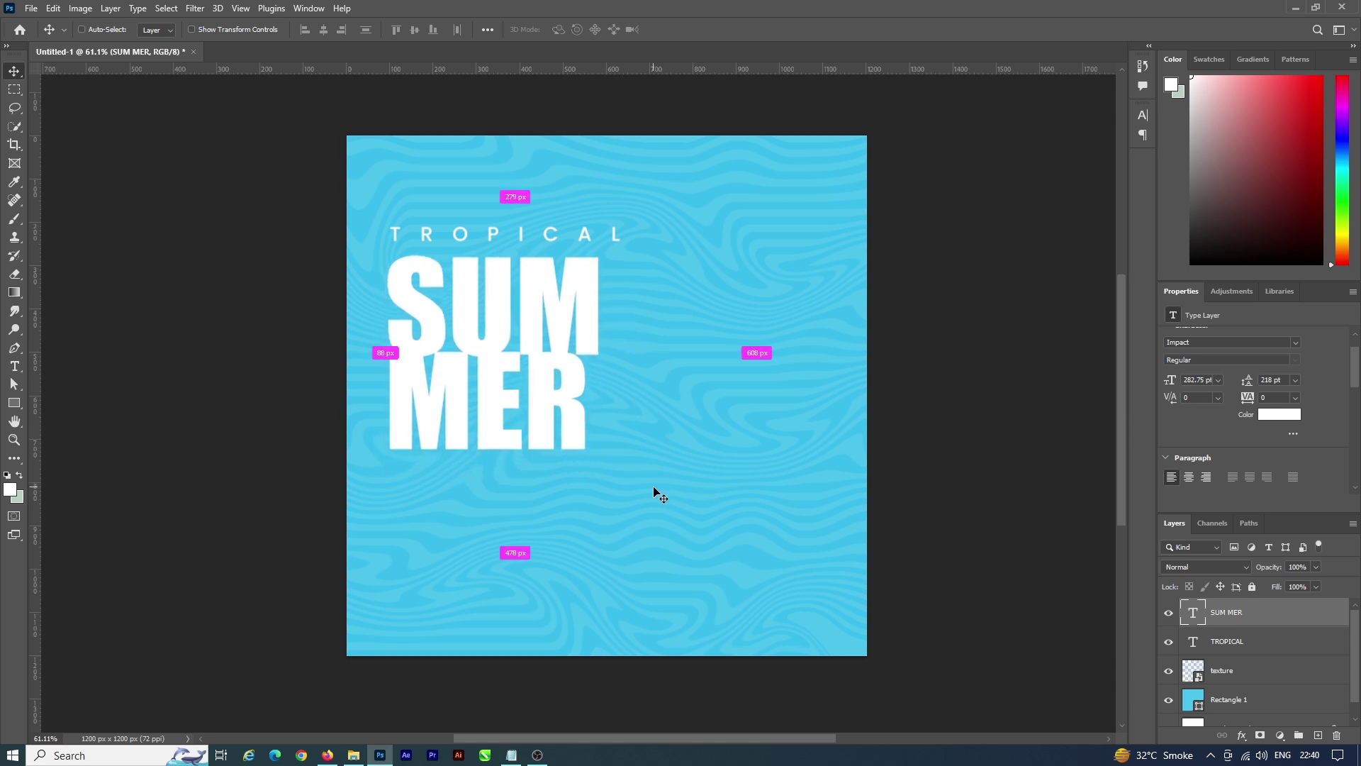
key(ctrl+t)
drag(602, 489, 620, 508)
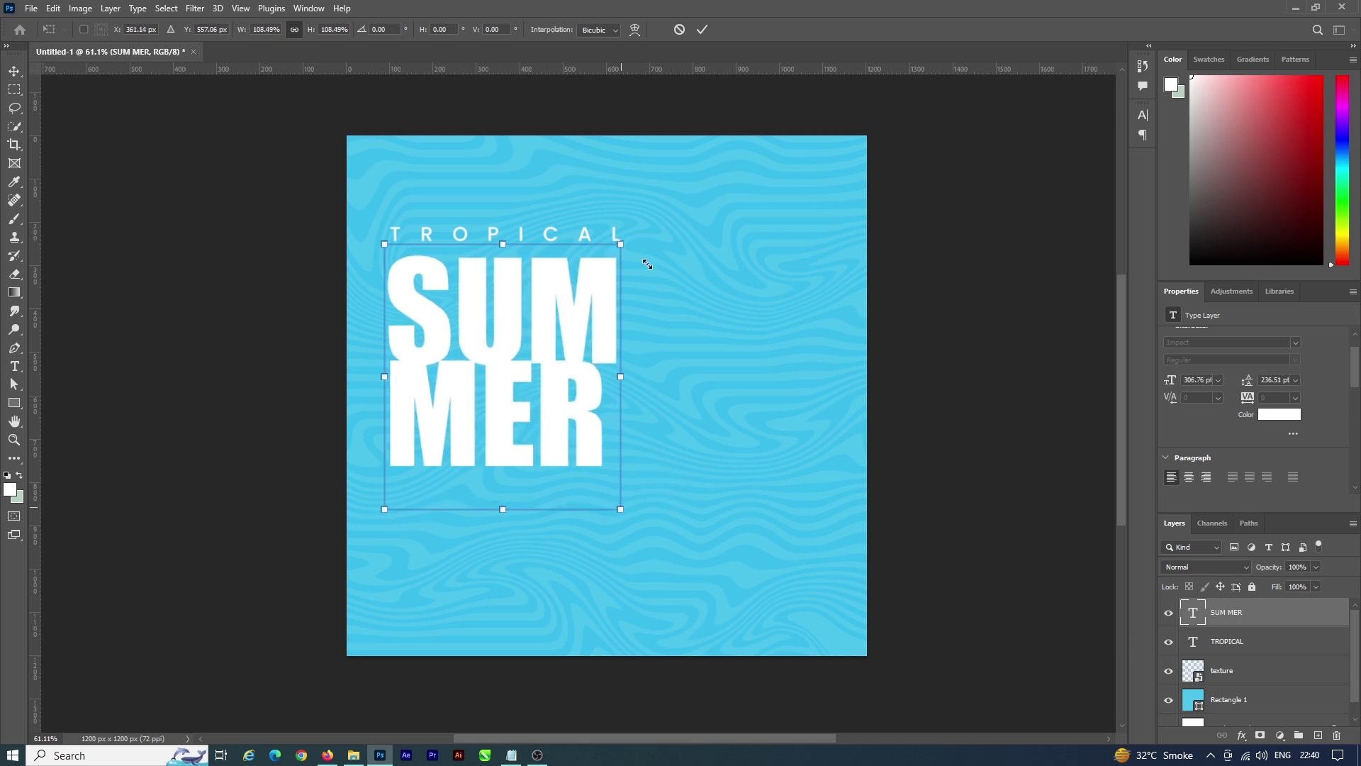
click(702, 30)
Step: Widen SUM MER's leading to 276 pt and move it up beneath TROPICAL
drag(1248, 381, 1274, 376)
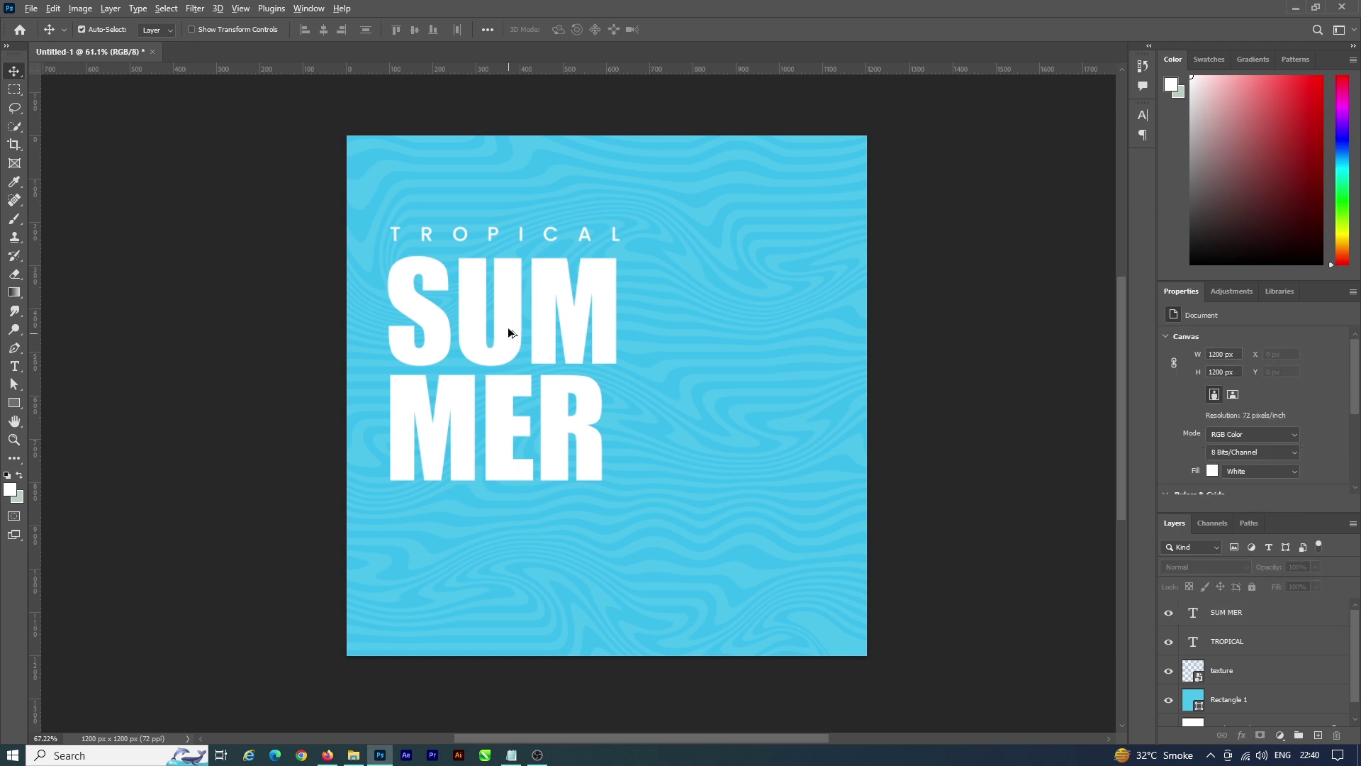
scroll(508, 334, up, 2)
drag(507, 333, 509, 321)
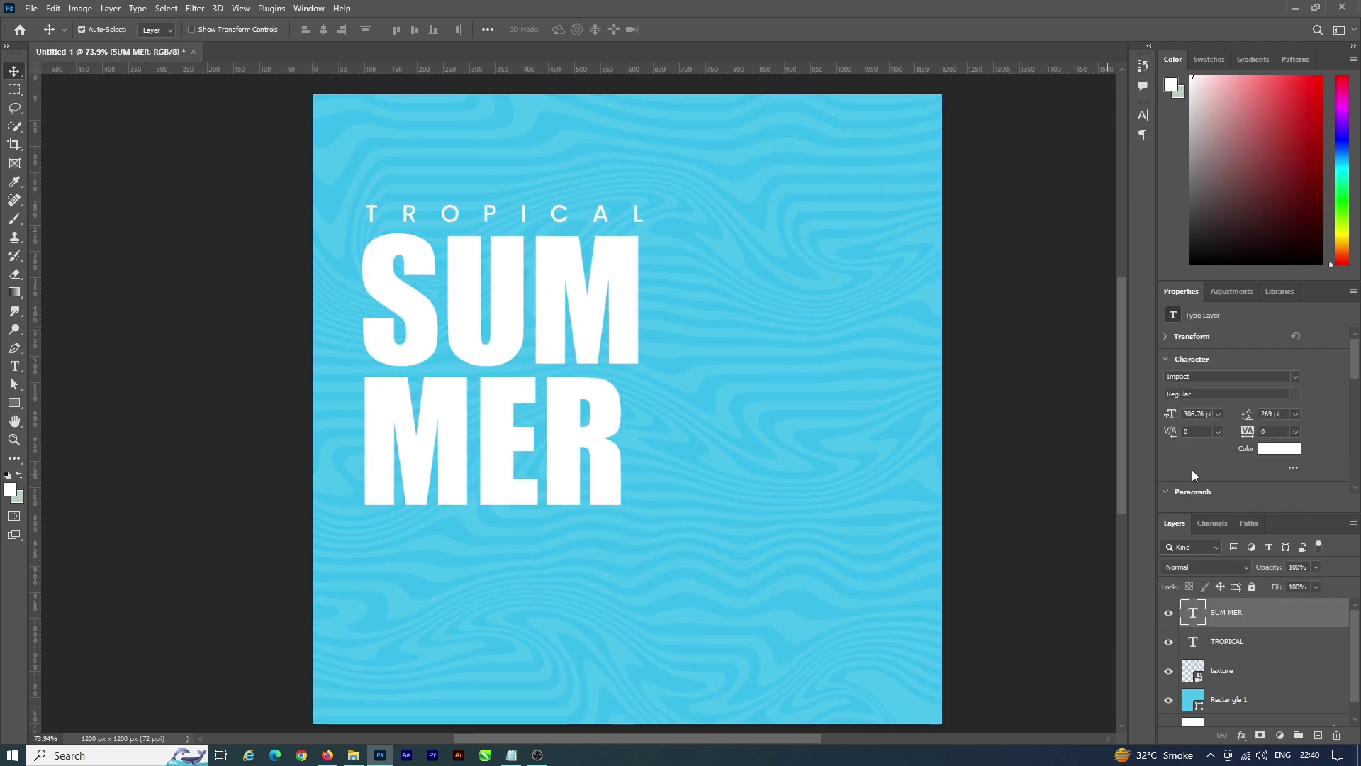
drag(1242, 416, 1247, 414)
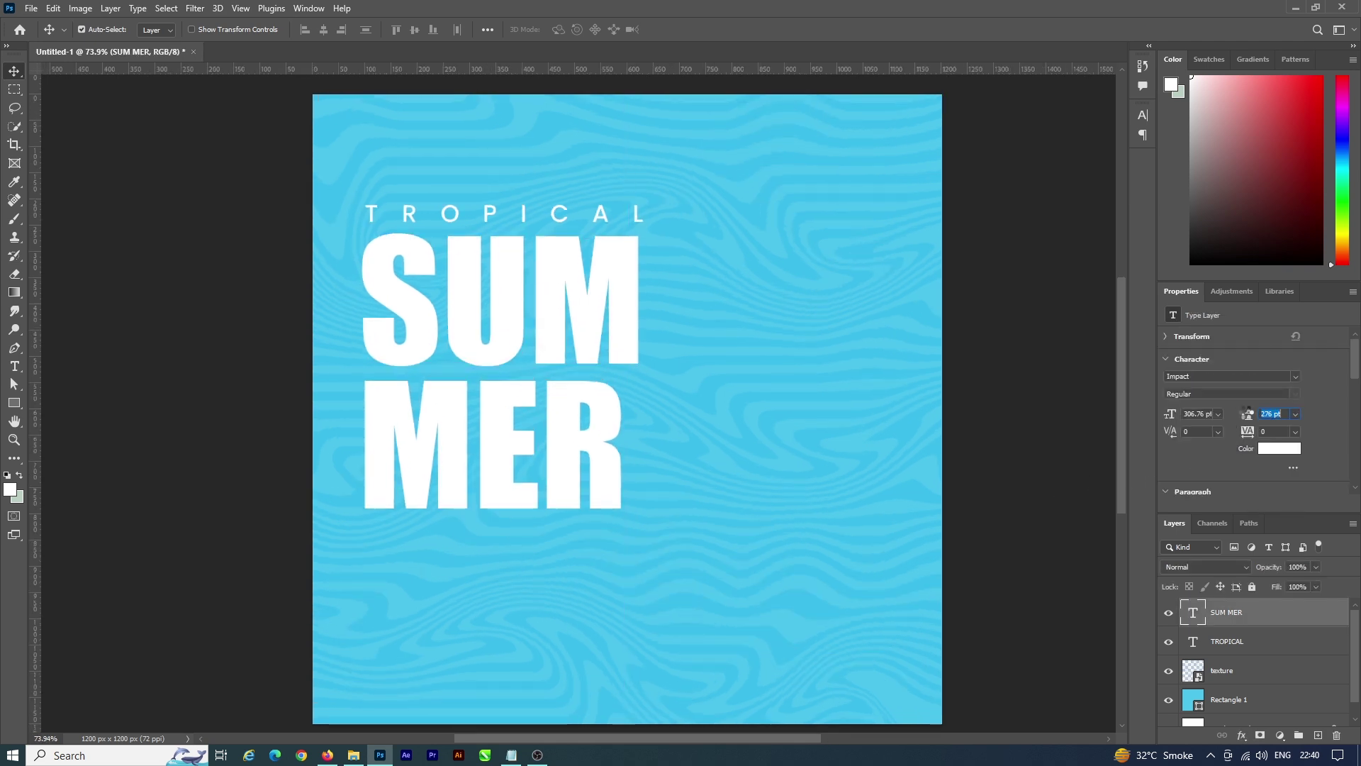
click(1023, 461)
scroll(530, 461, up, 2)
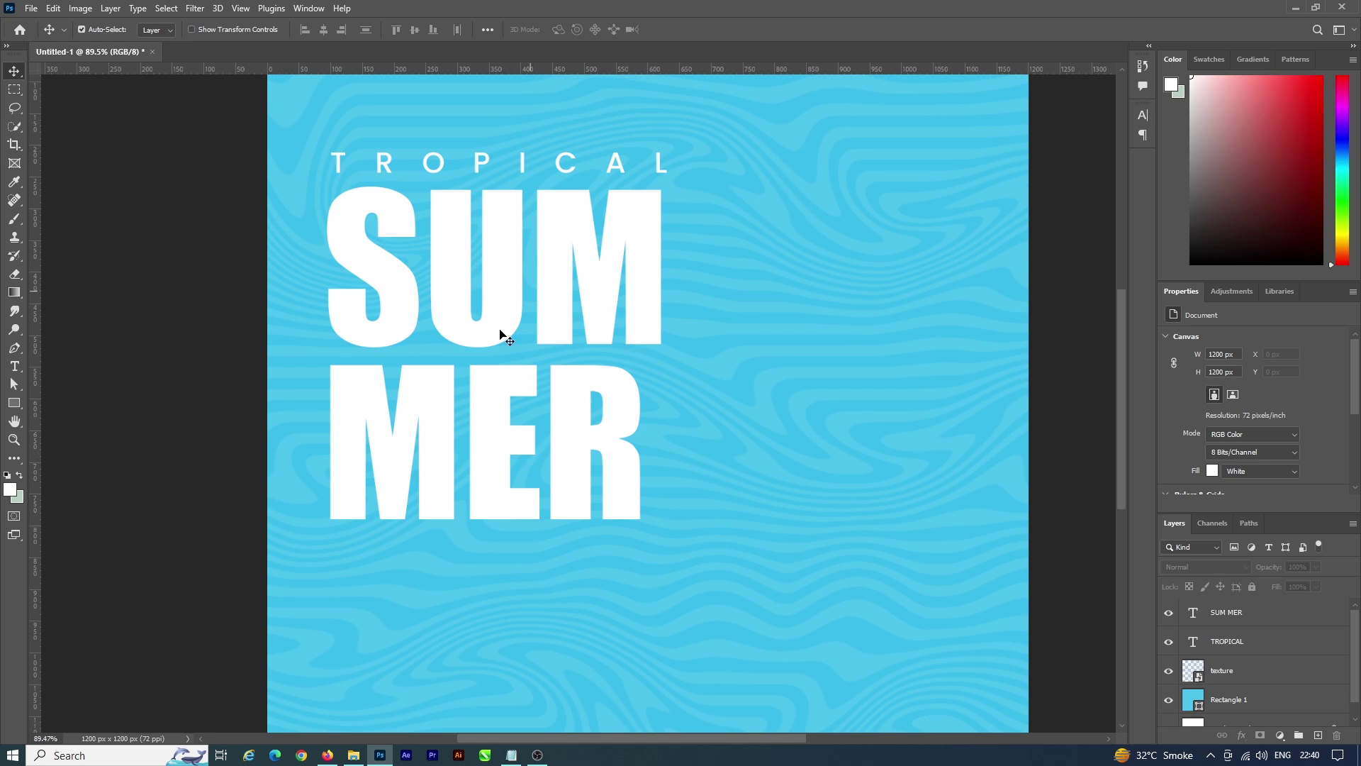
click(30, 8)
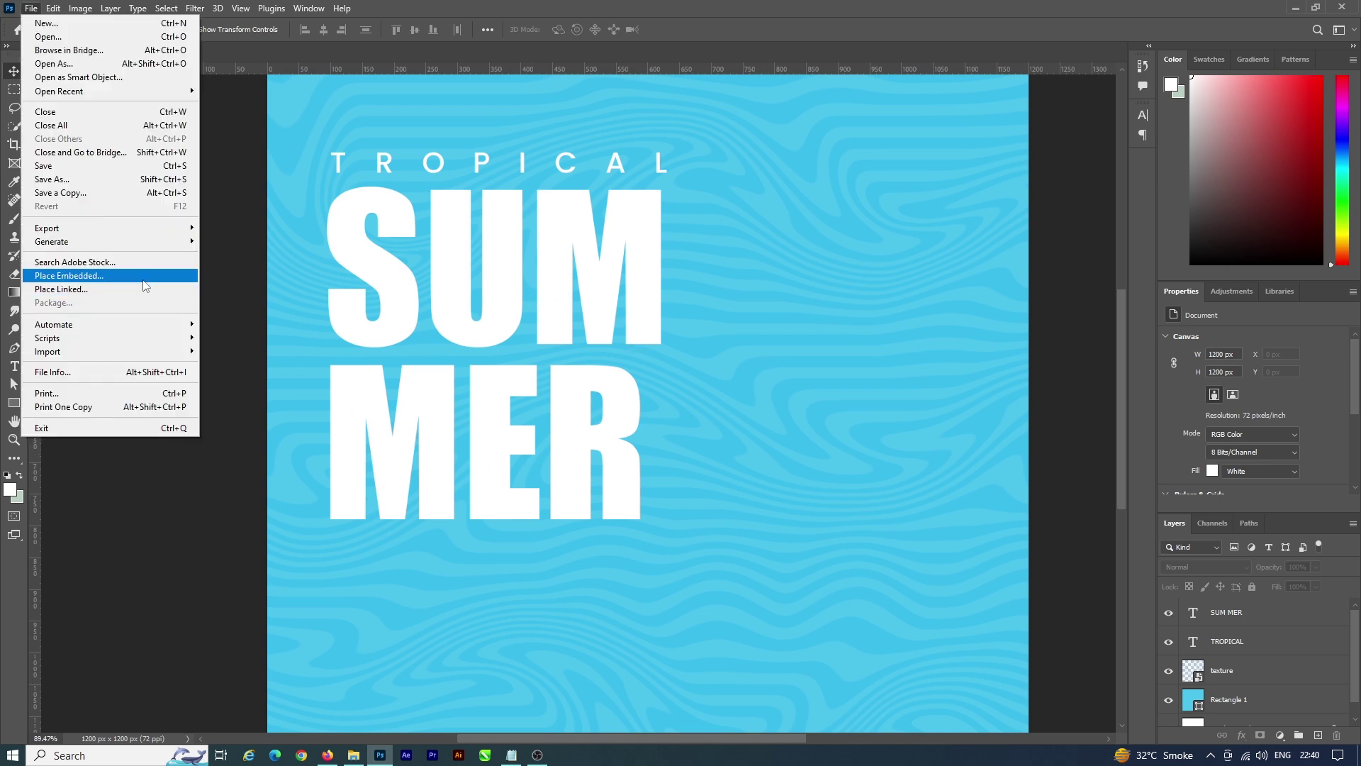
Step: Place the black brush T image, shrink it to about 50% and set it between SUM and MER
click(85, 273)
double_click(341, 99)
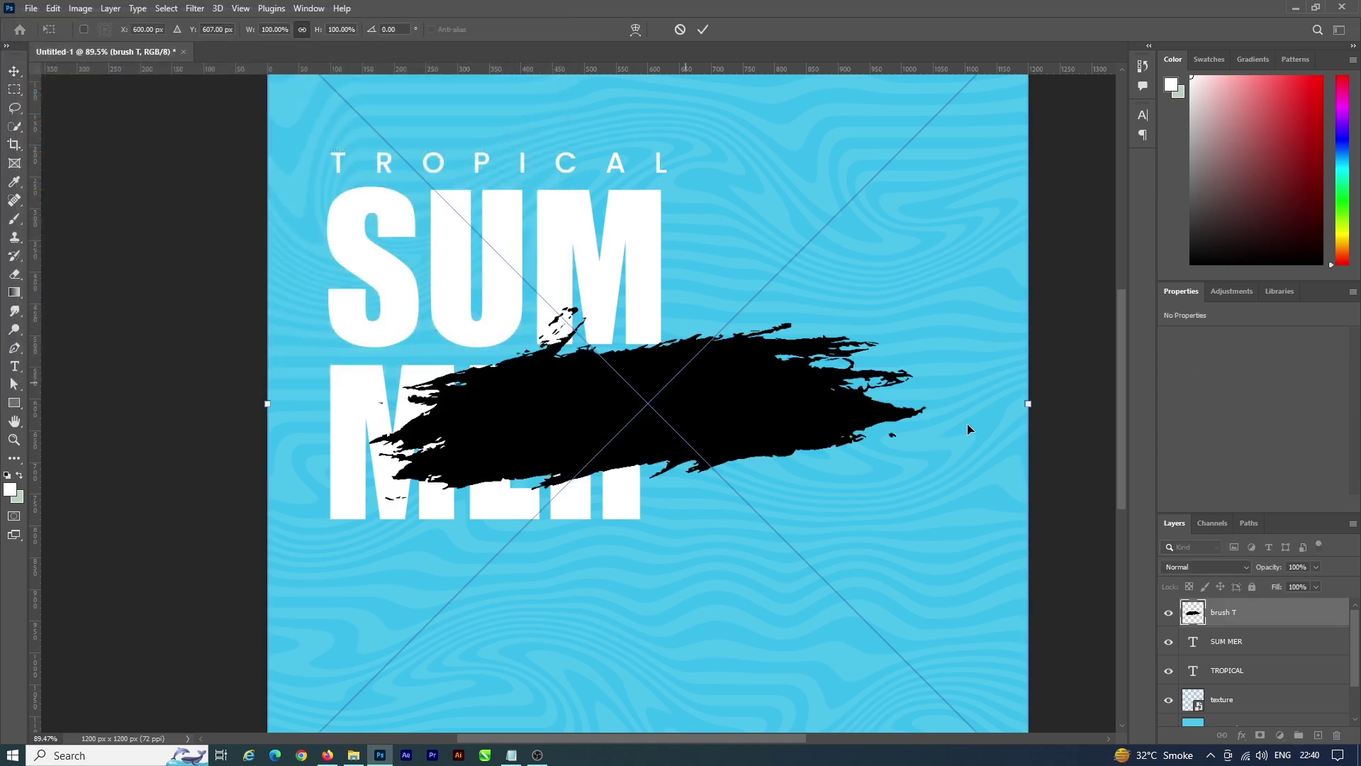
mouse_move(1037, 406)
mouse_down()
mouse_move(788, 365)
mouse_move(633, 364)
mouse_move(653, 360)
mouse_up()
drag(507, 354, 543, 348)
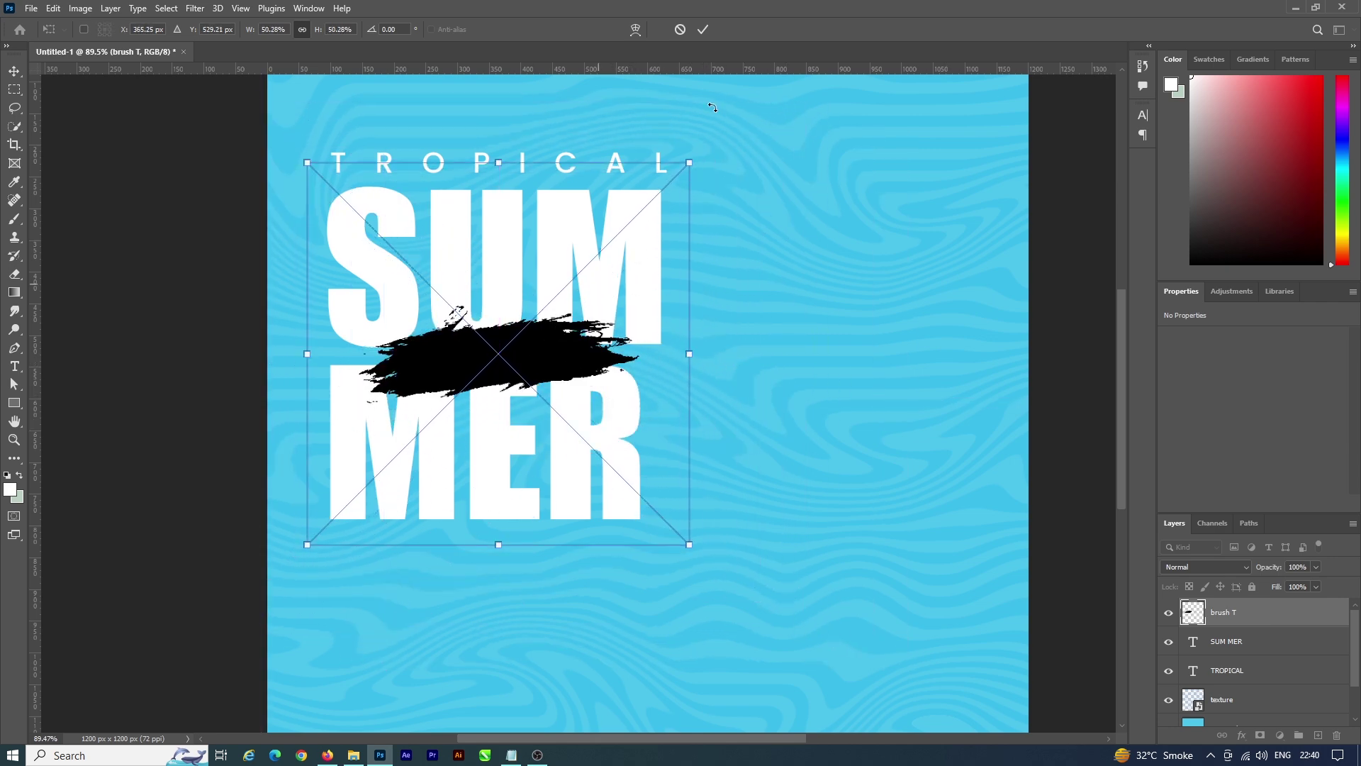
click(704, 32)
click(164, 397)
Step: Type Party near the flyer's bottom and set it in the Kingsman Demo font
key(t)
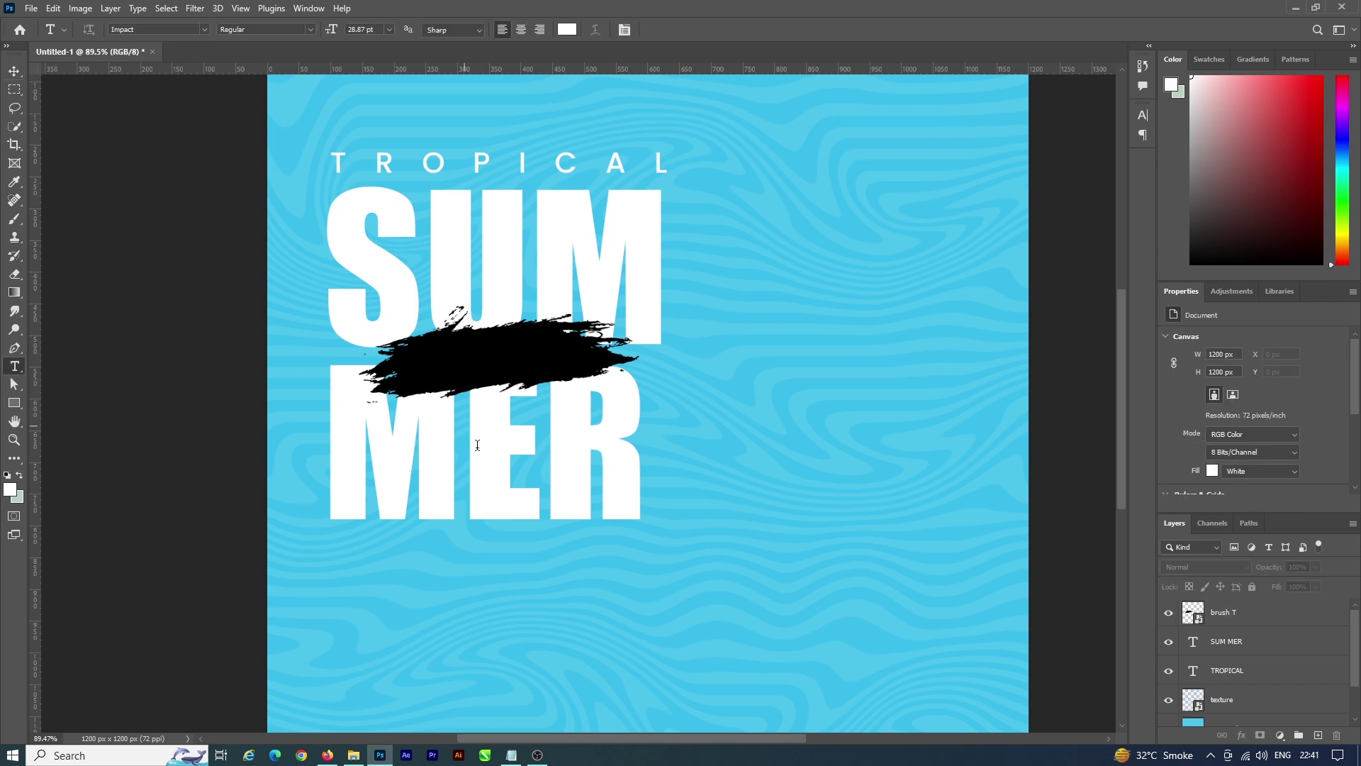
click(651, 588)
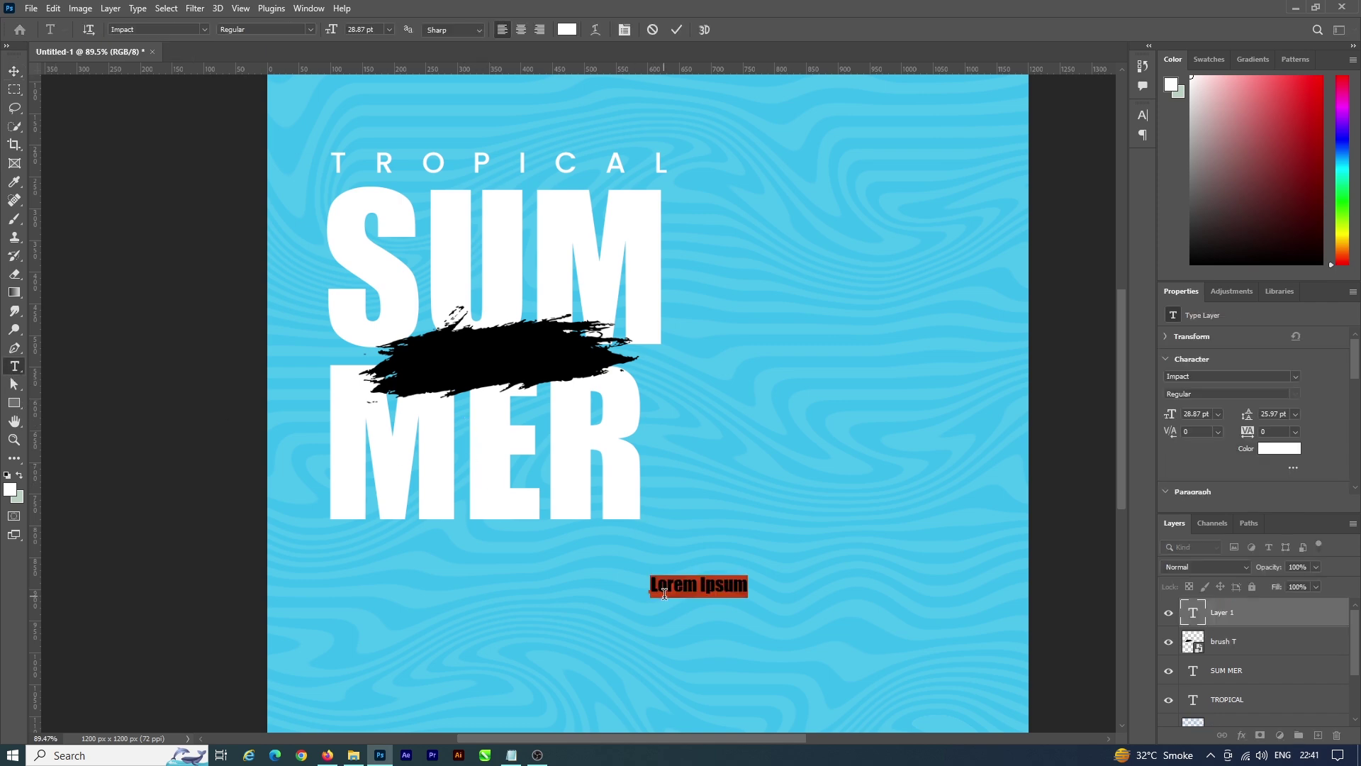
text(Party)
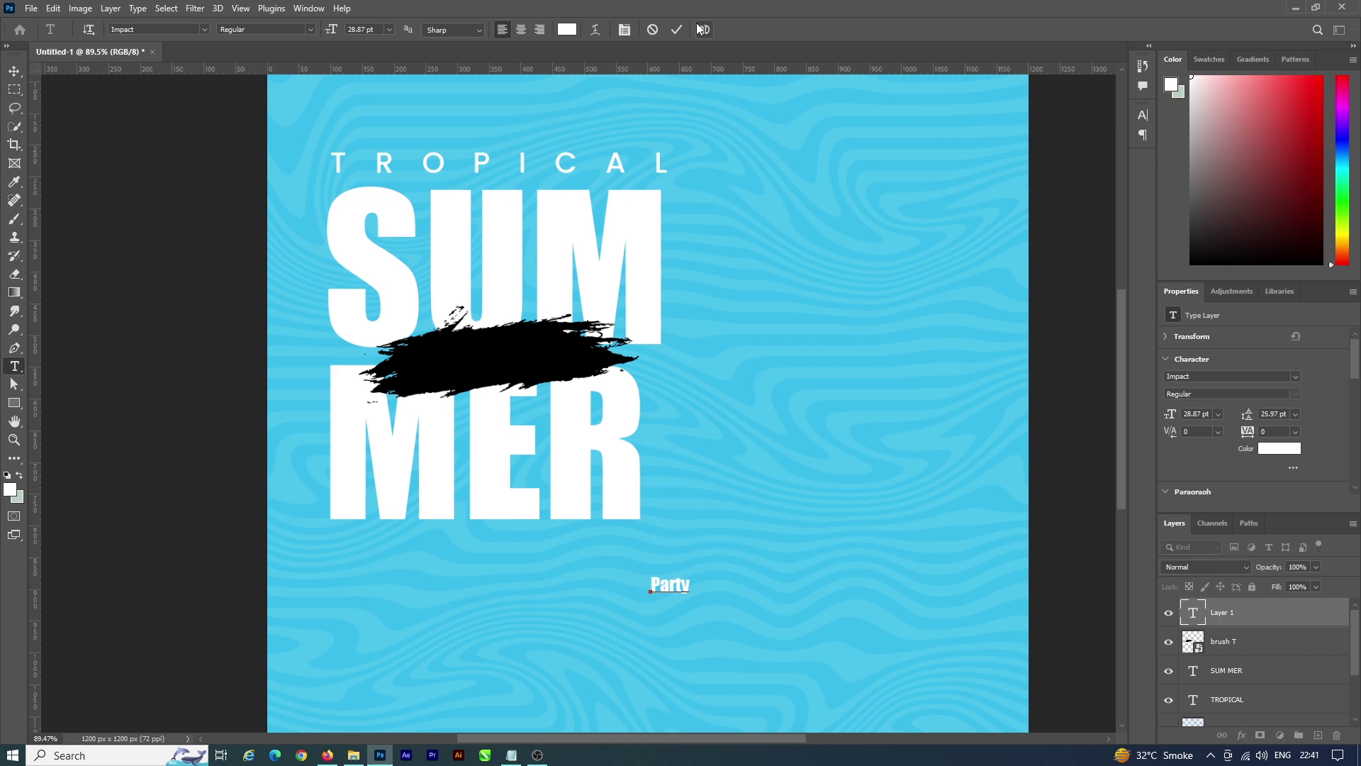
click(678, 29)
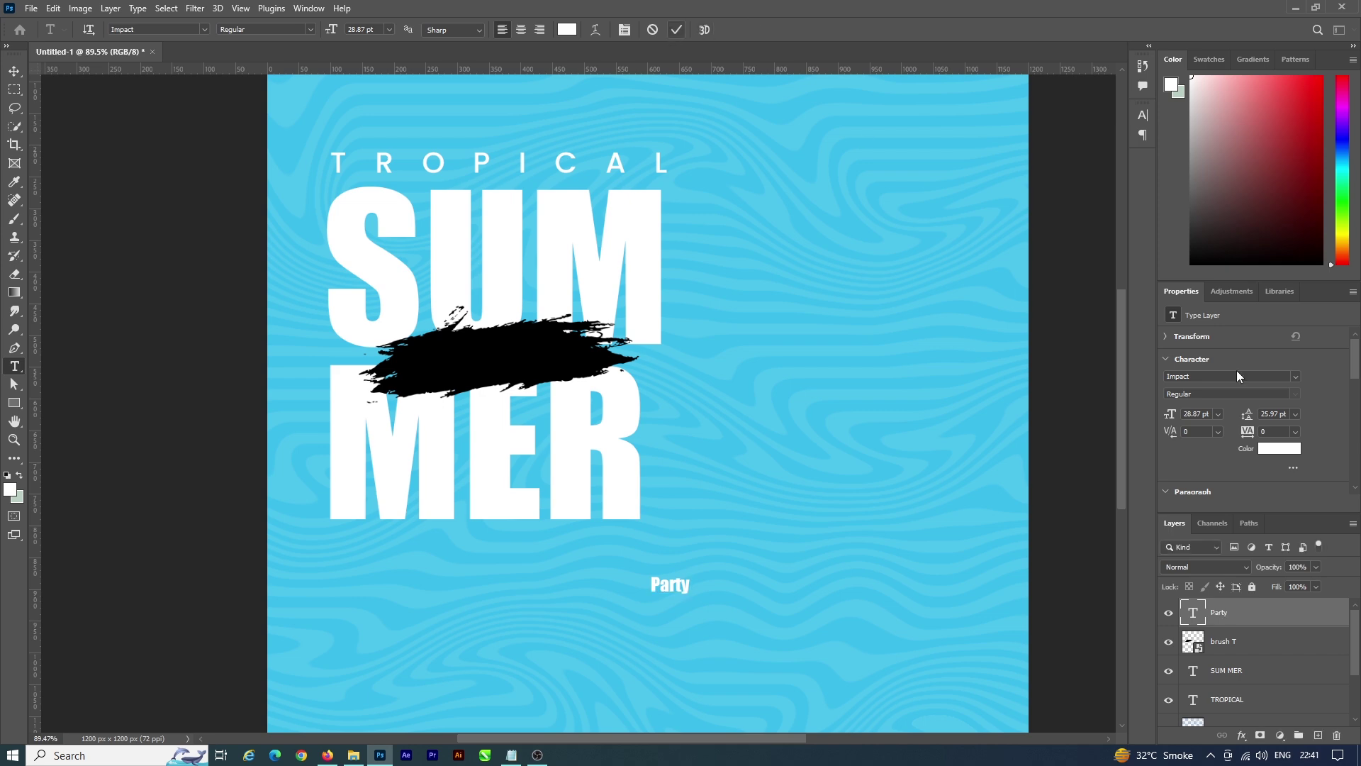
click(1295, 377)
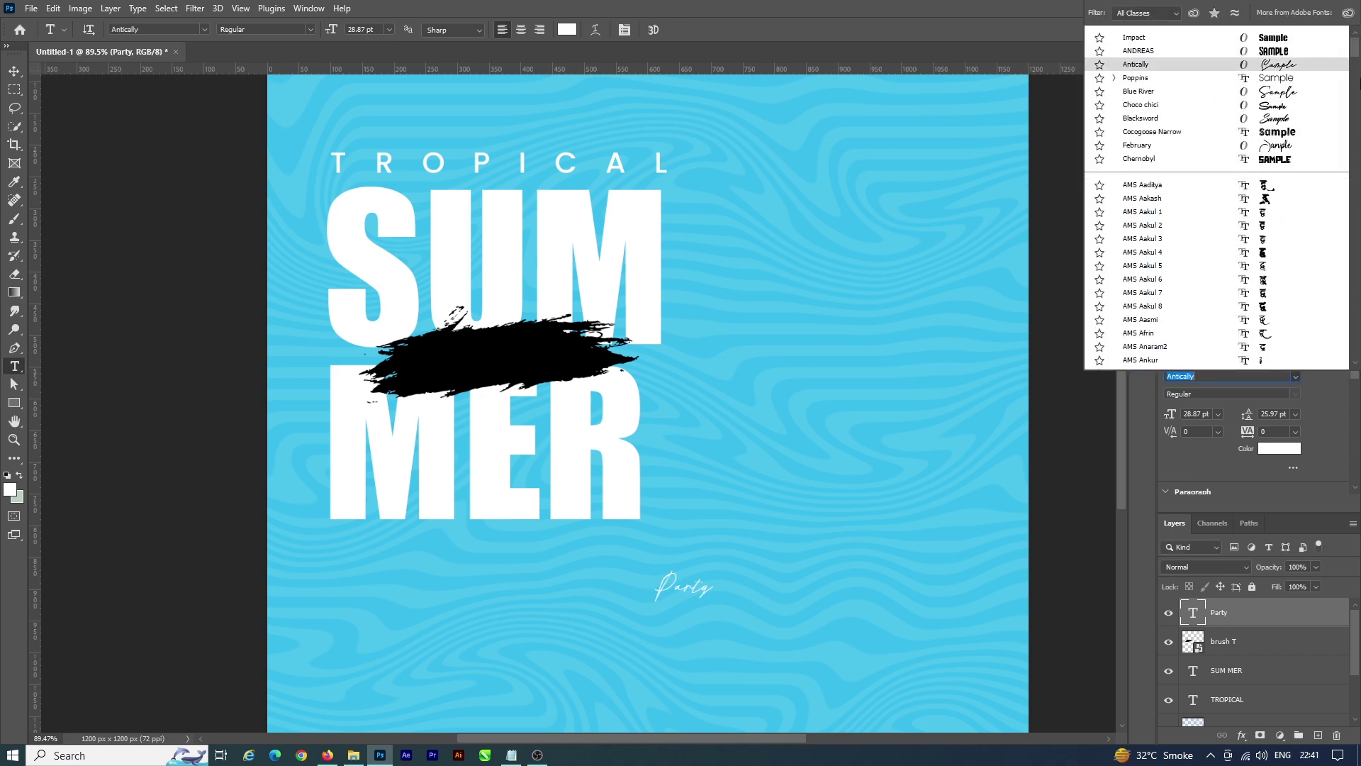
drag(1356, 56, 1355, 157)
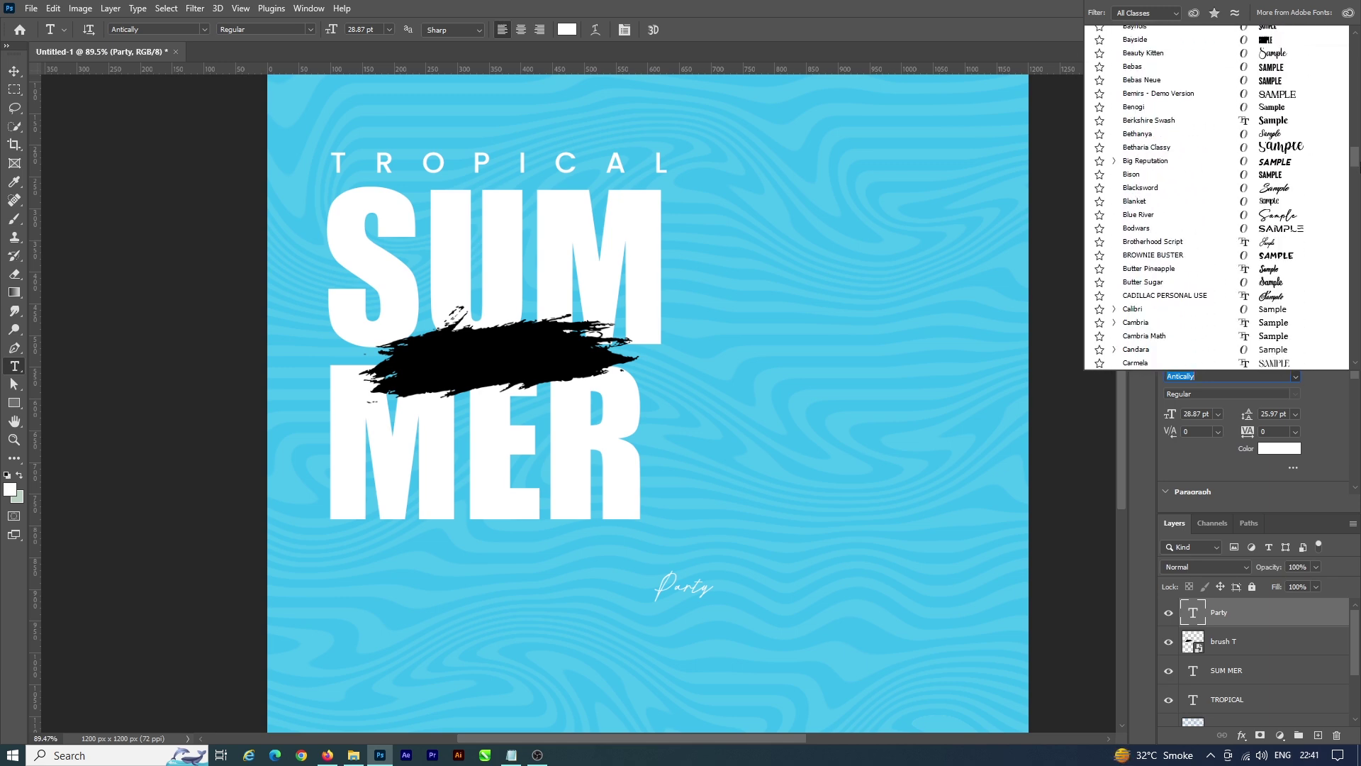
drag(1355, 162, 1356, 224)
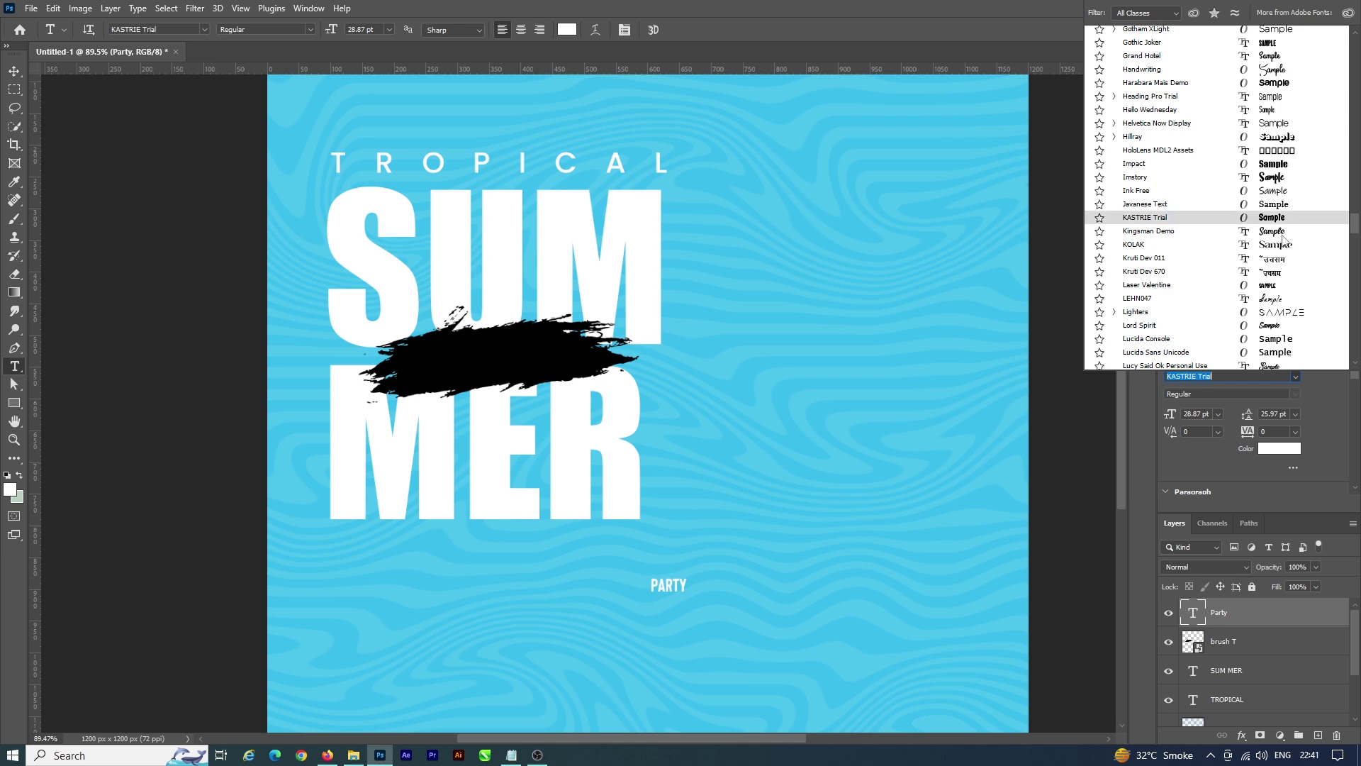
click(1282, 235)
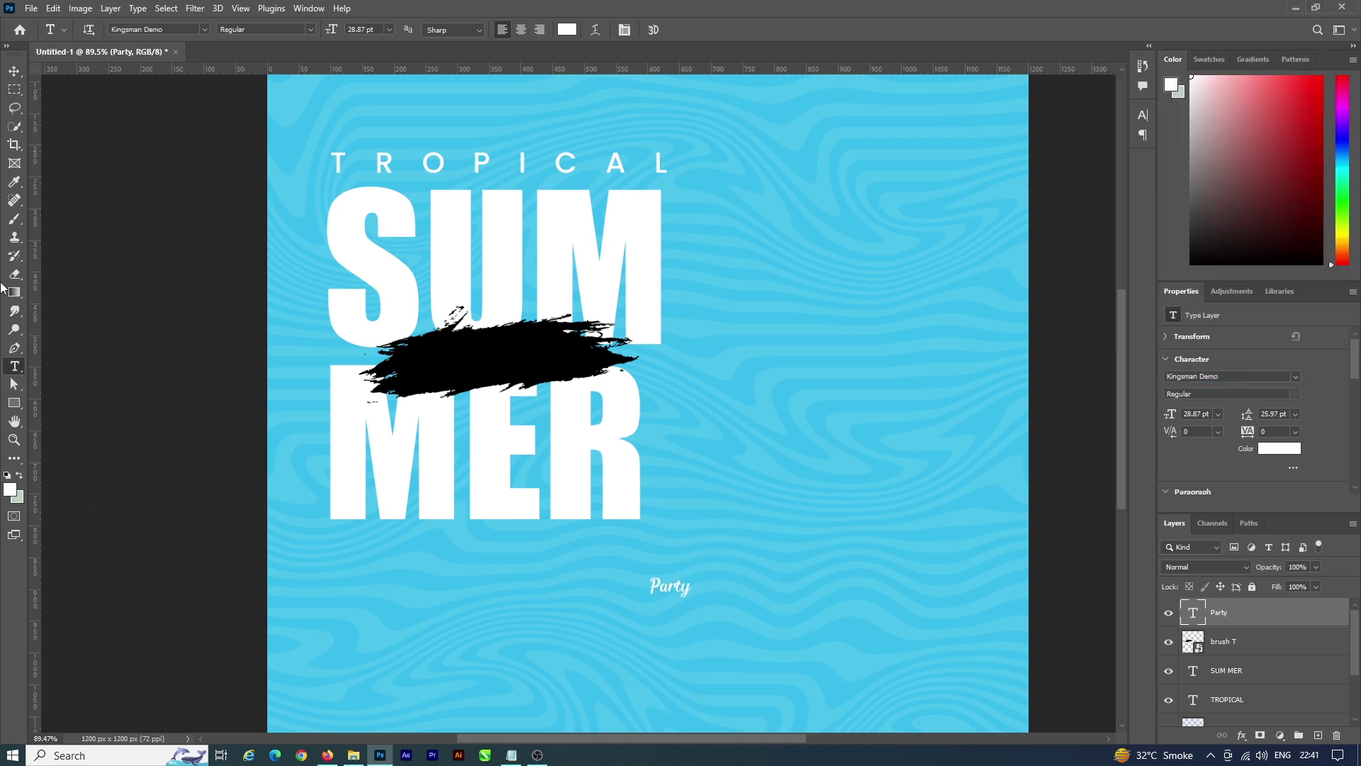
Step: Move Party onto the brush stroke, scale it to about 260% and tilt it roughly -7°
click(14, 71)
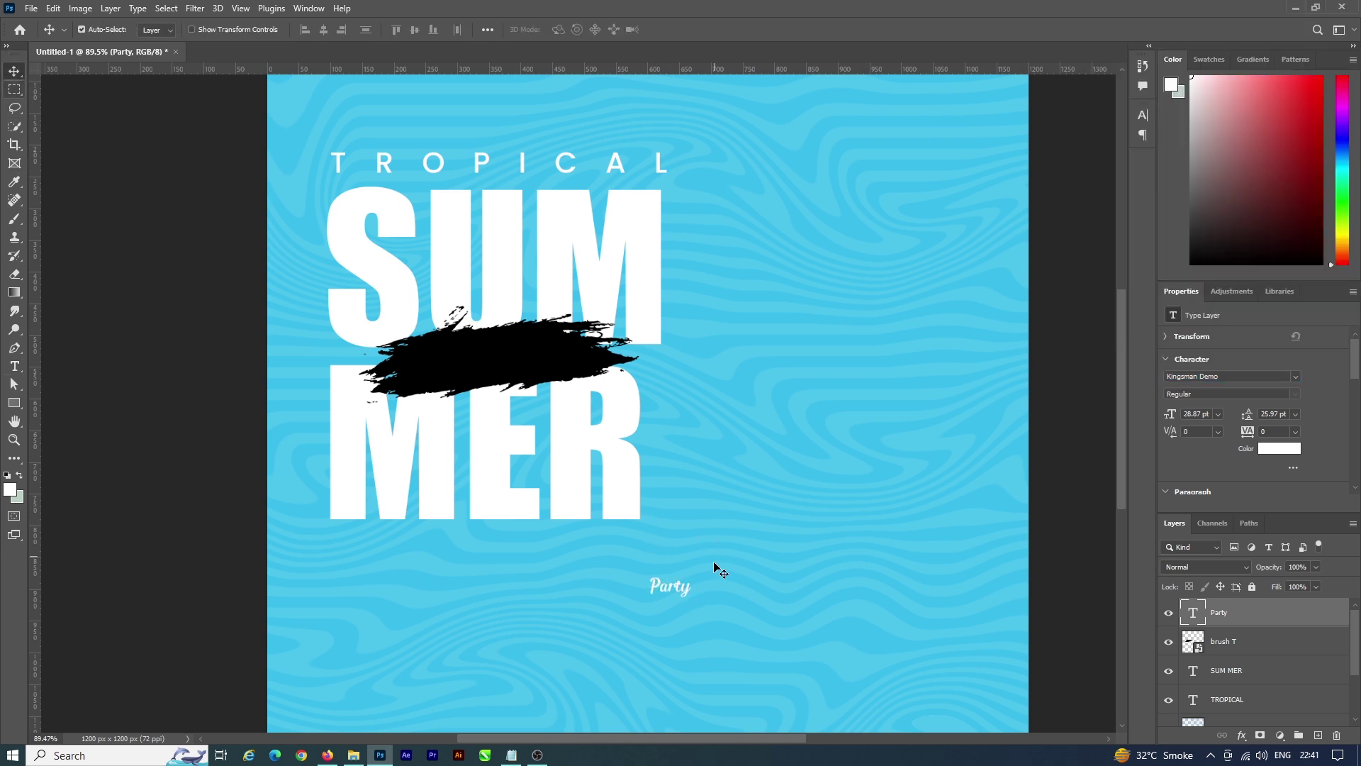
drag(670, 586, 516, 370)
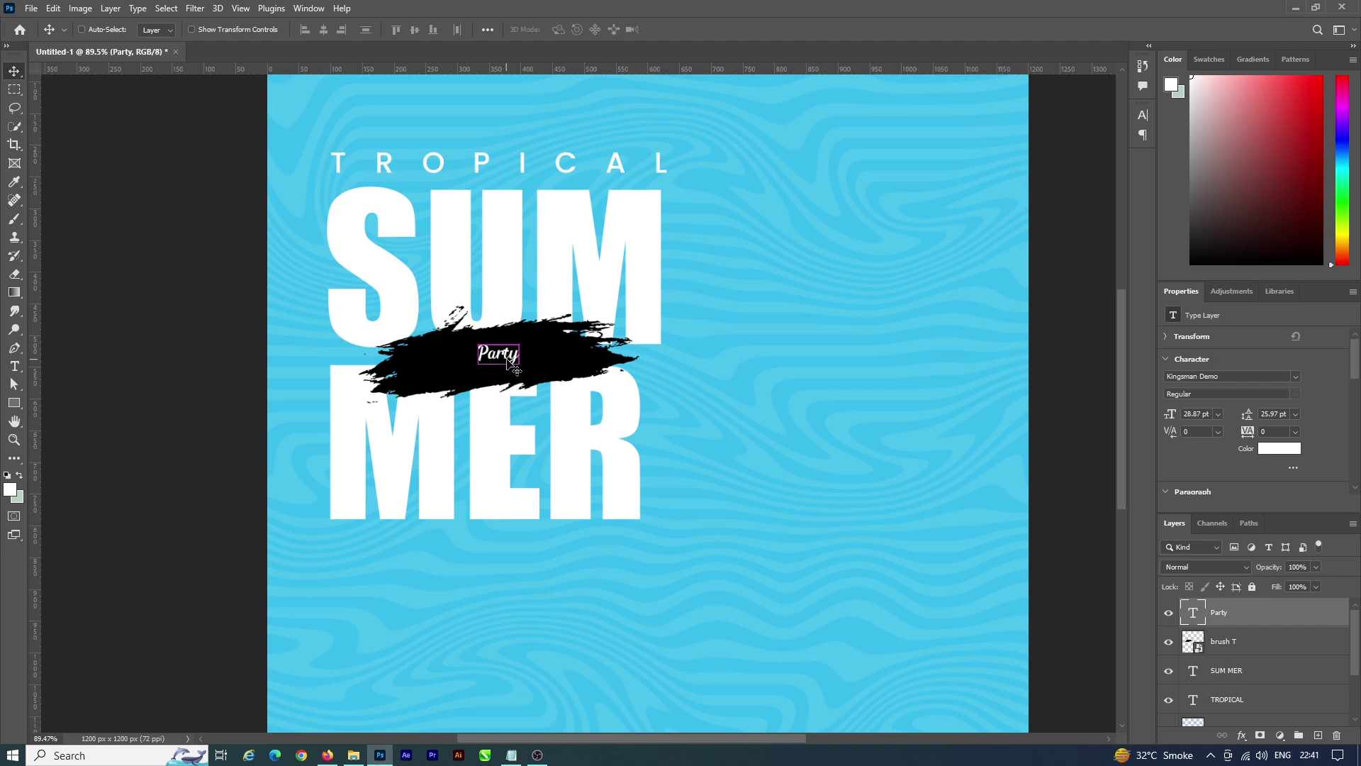
key(ctrl+t)
mouse_move(520, 364)
mouse_down()
mouse_move(552, 385)
mouse_move(530, 364)
mouse_up()
drag(623, 343, 628, 328)
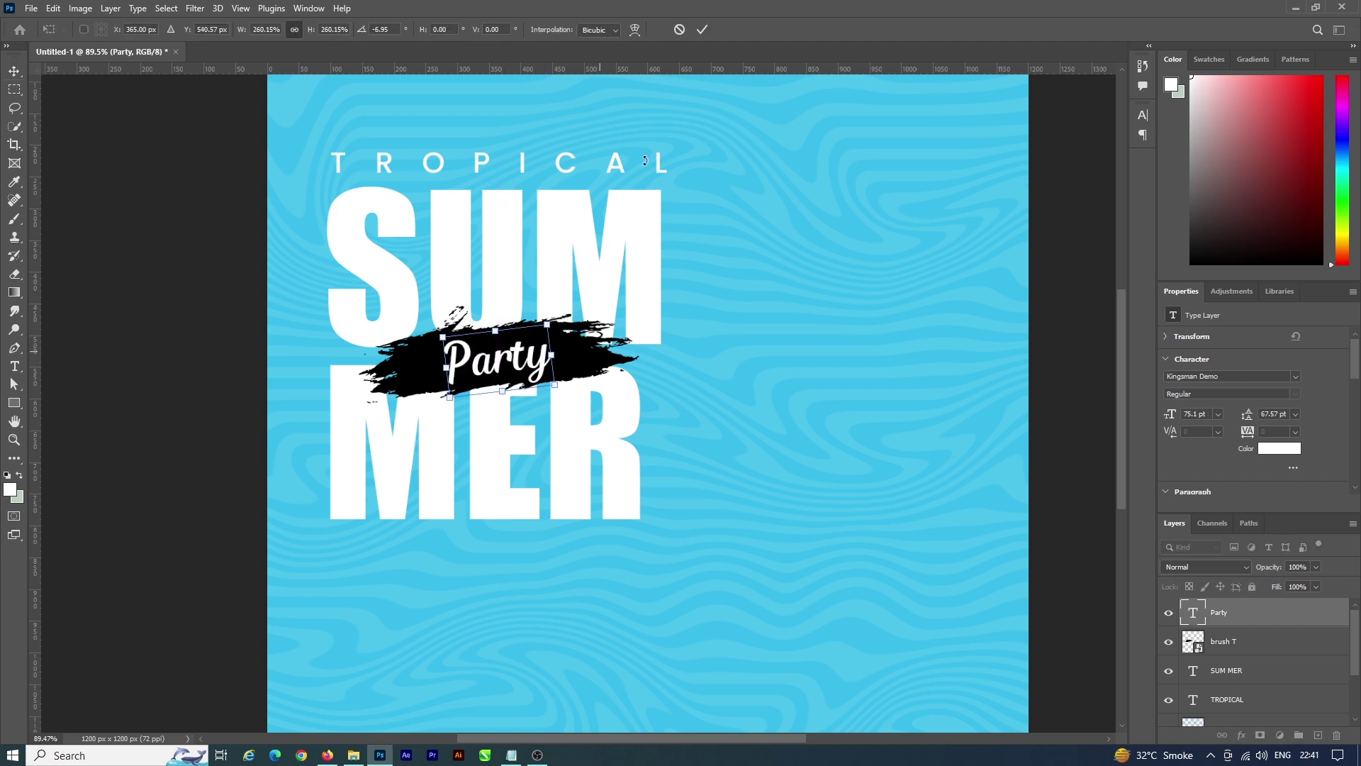
click(702, 29)
Step: Change the Party font to Blue River
click(1296, 377)
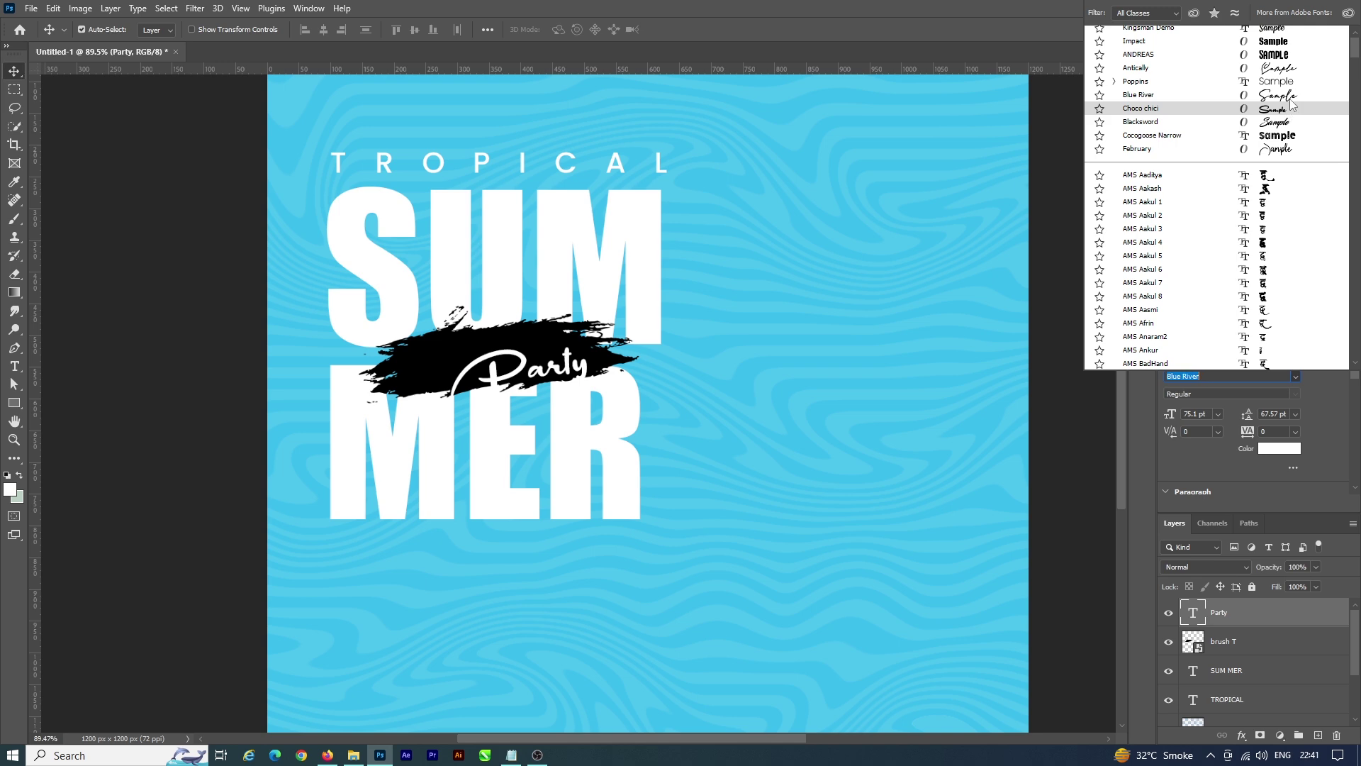
click(1276, 95)
scroll(550, 356, up, 3)
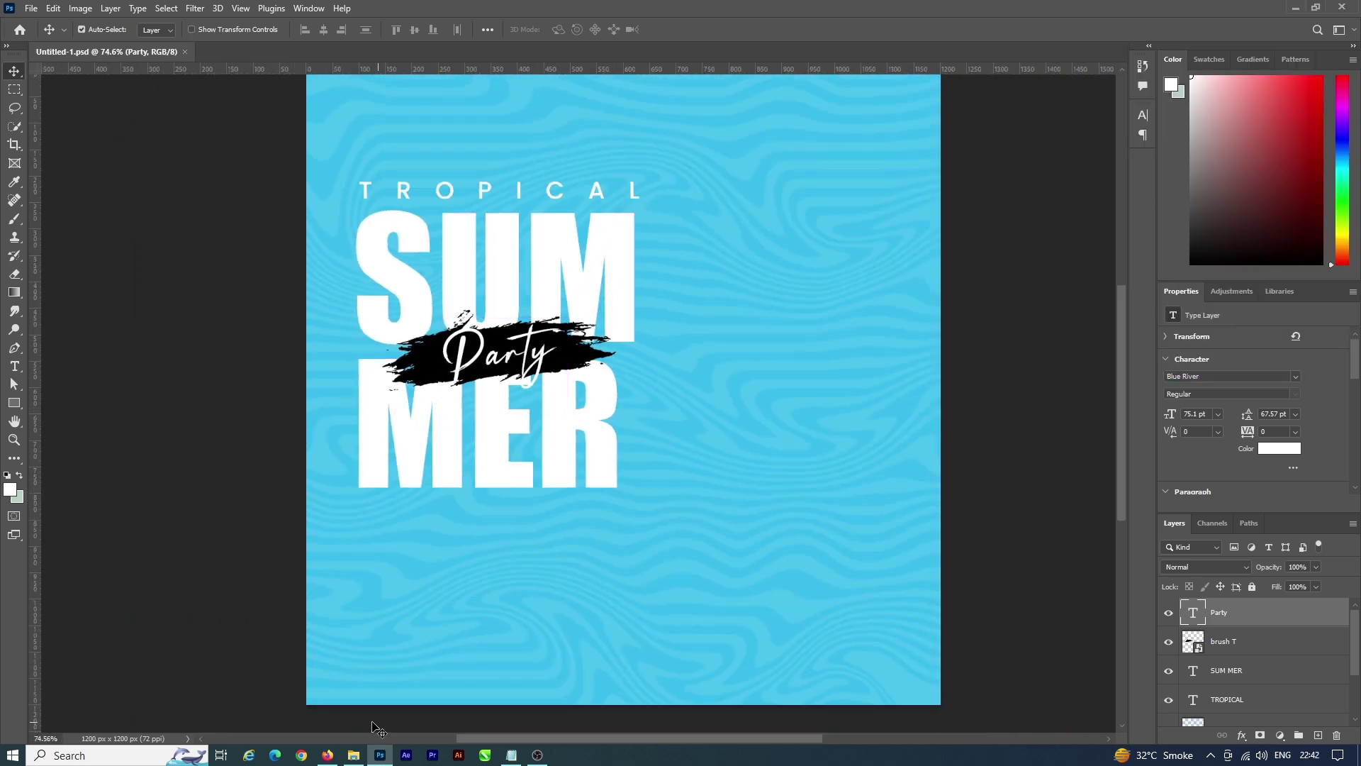
Step: Add the '03 PARTY / DJ PARTY / LIVE CONCERT' line in Poppins Medium below the title
click(15, 366)
click(452, 526)
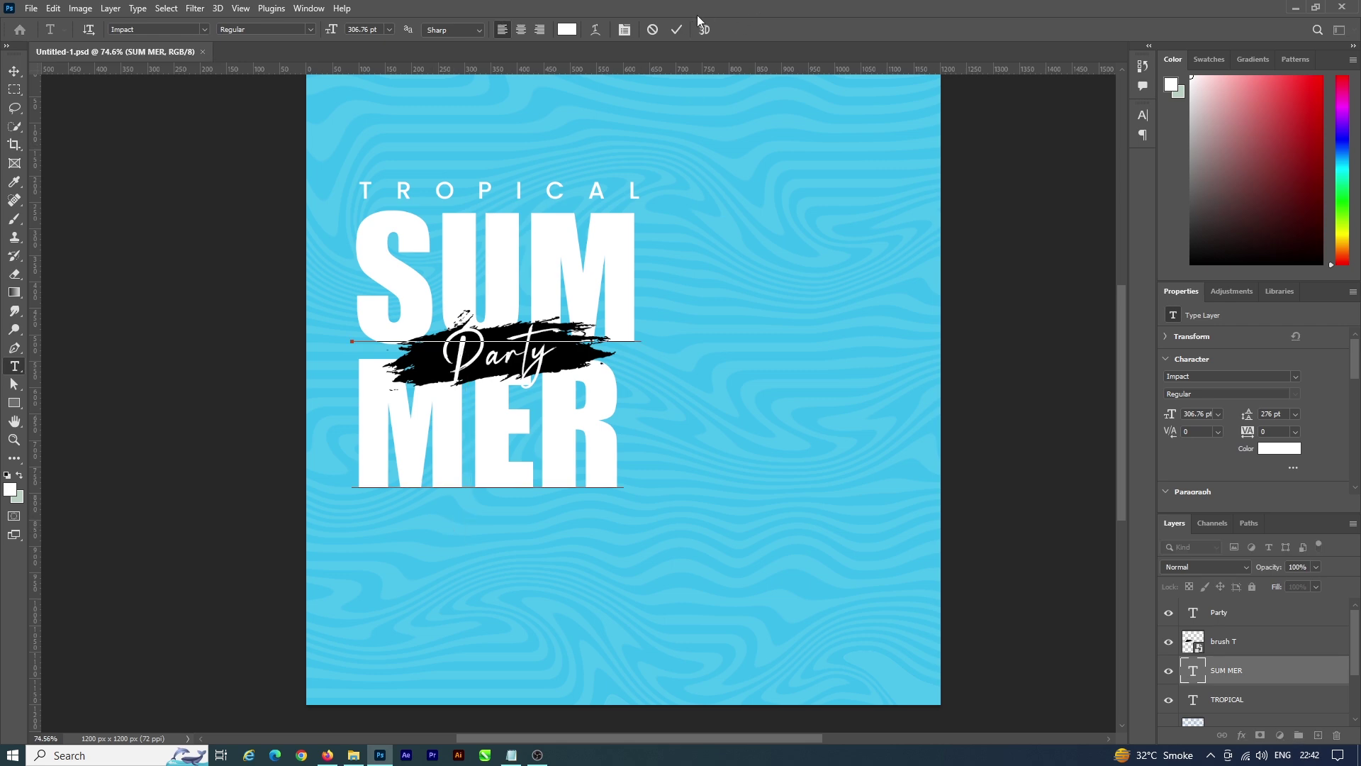
click(677, 29)
click(461, 585)
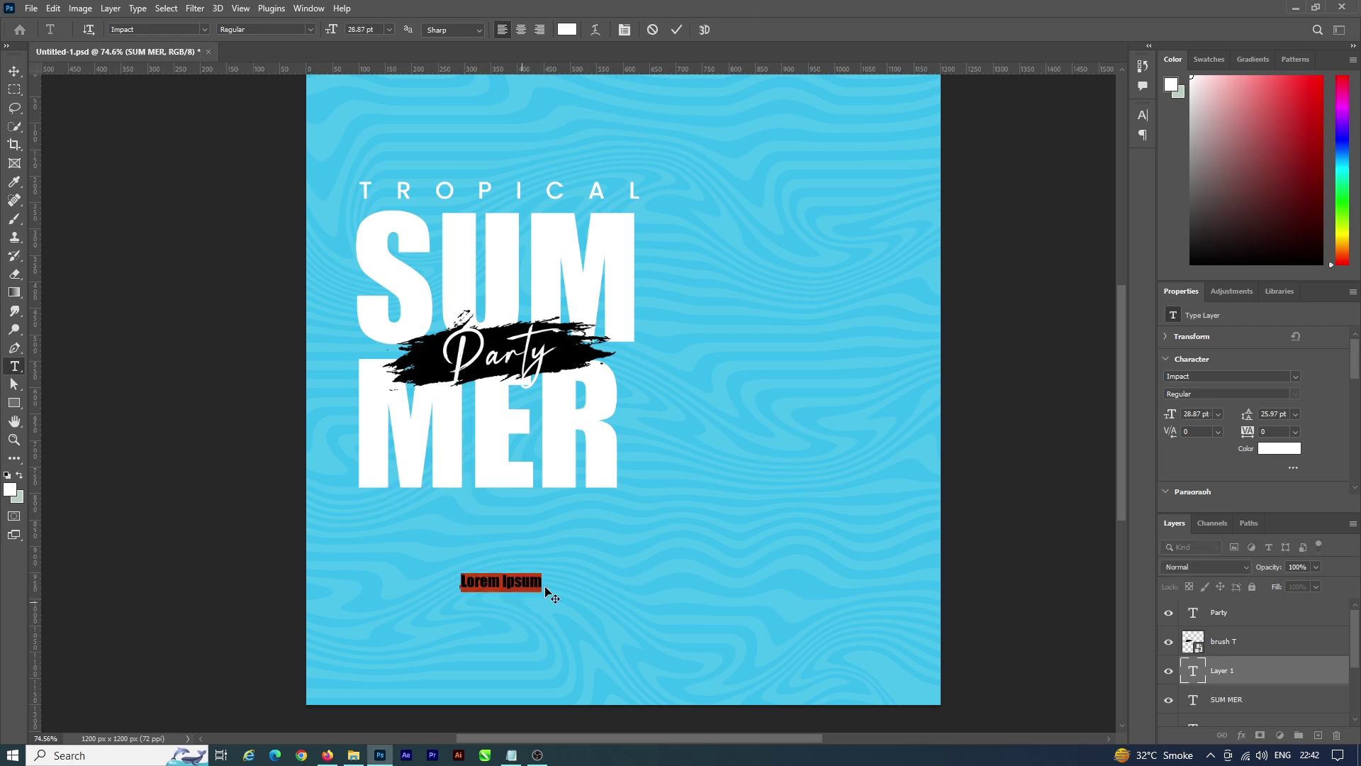
text(pop)
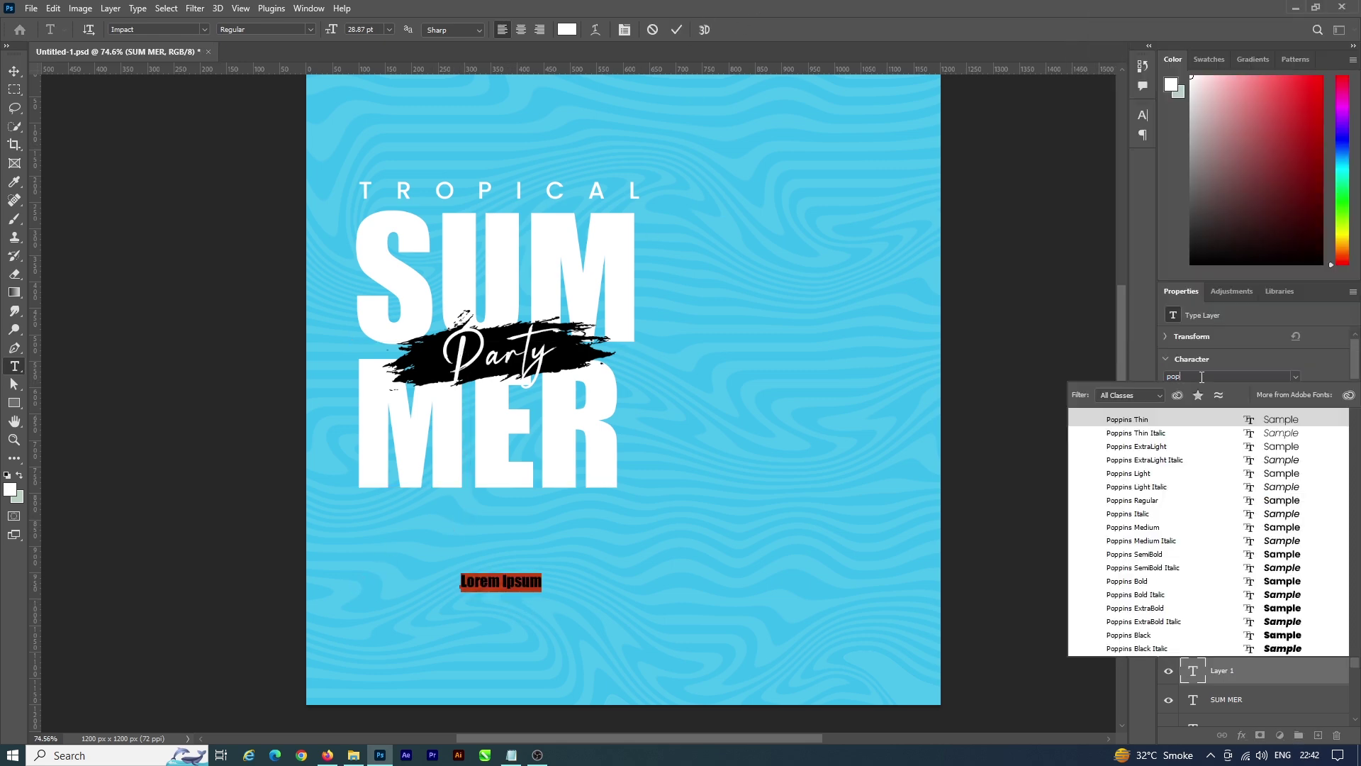
click(1290, 529)
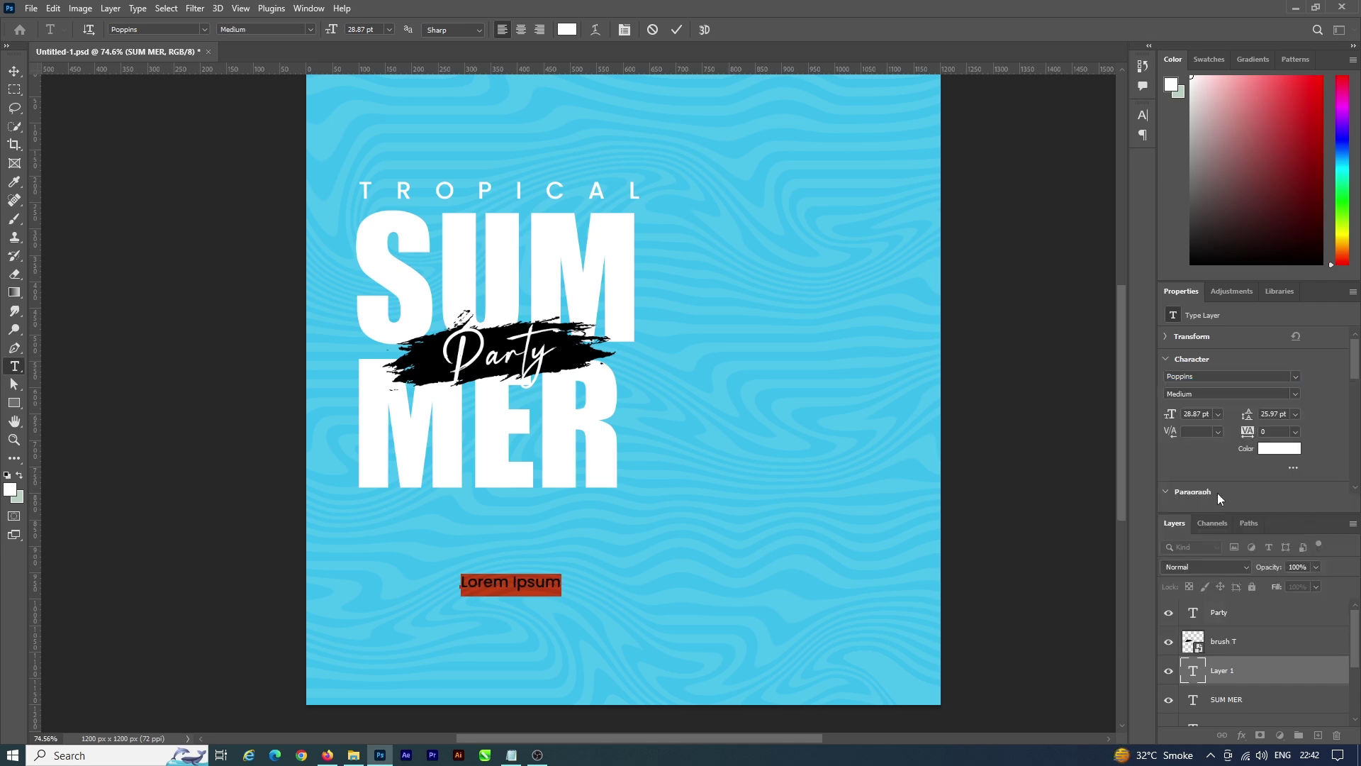
click(511, 756)
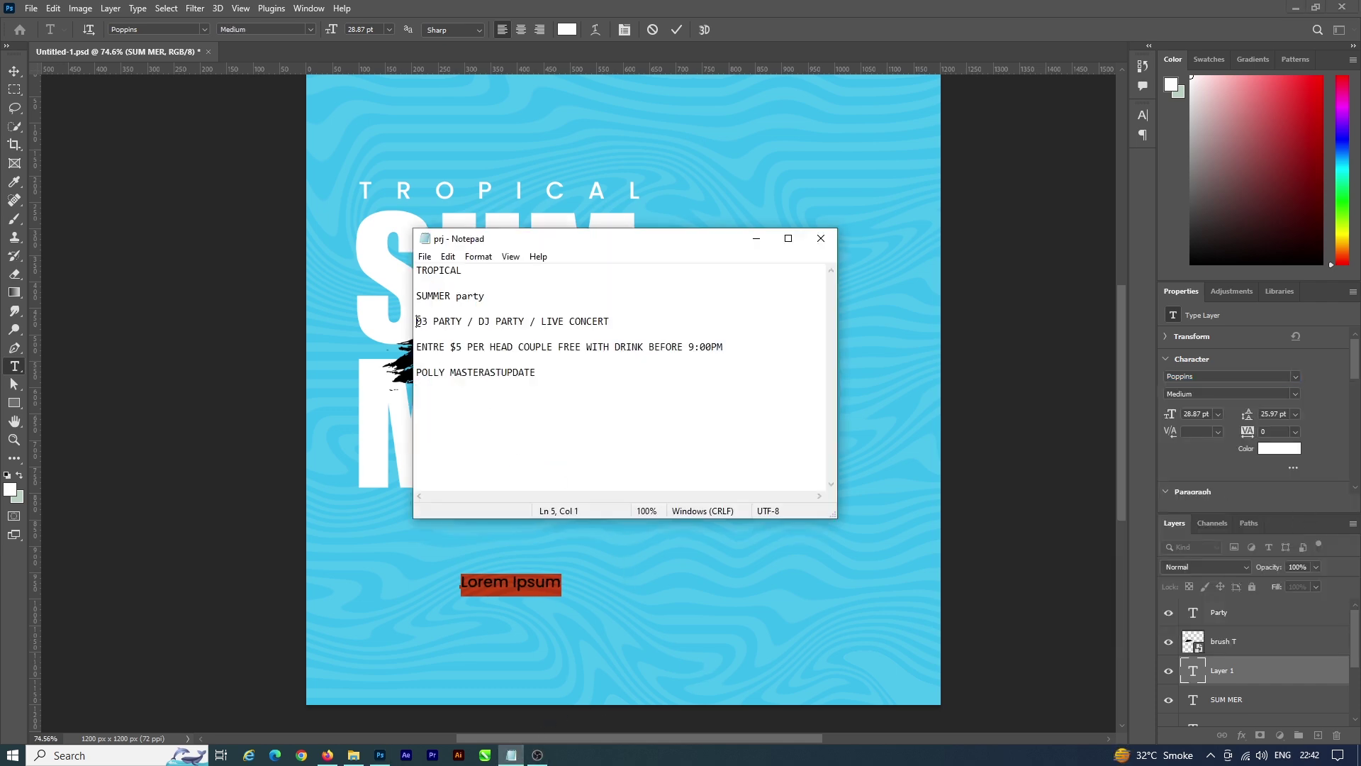
drag(417, 321, 636, 321)
key(ctrl+c)
click(756, 238)
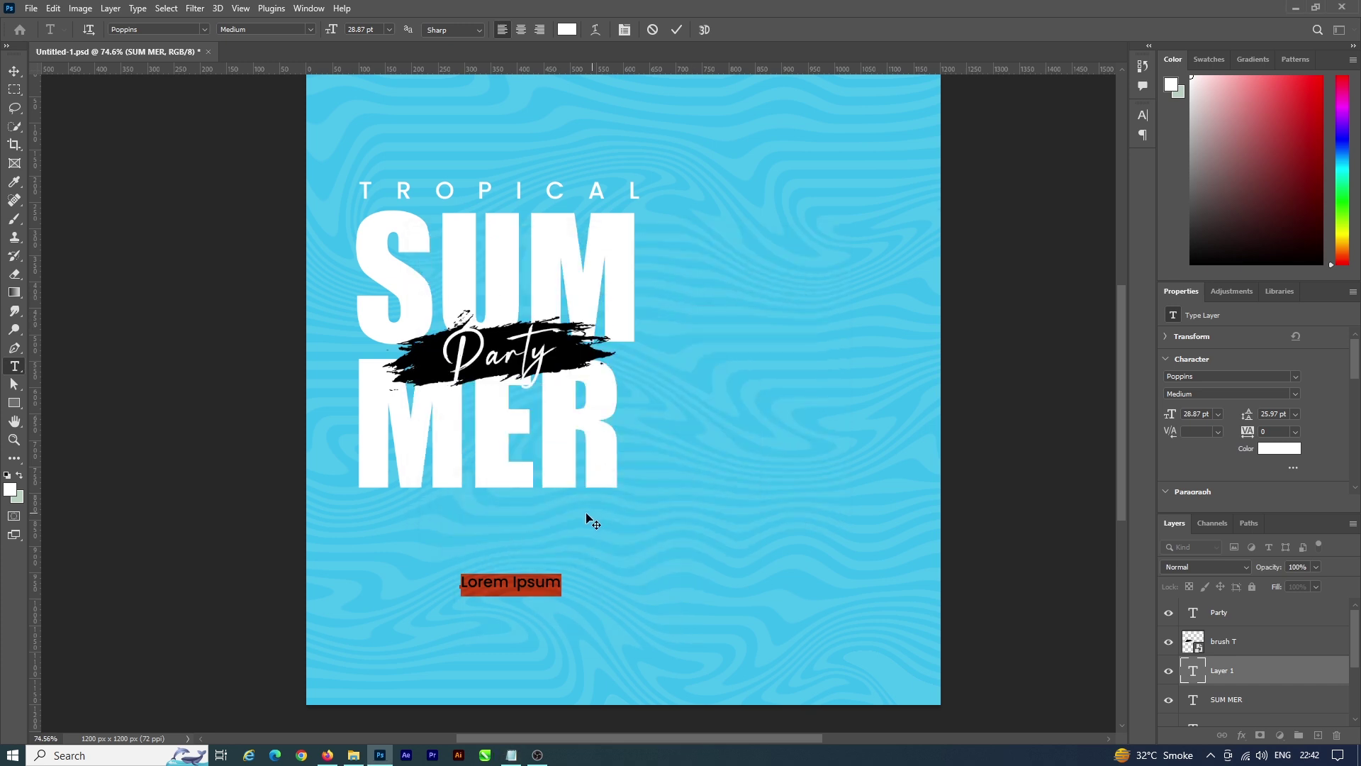
key(ctrl+v)
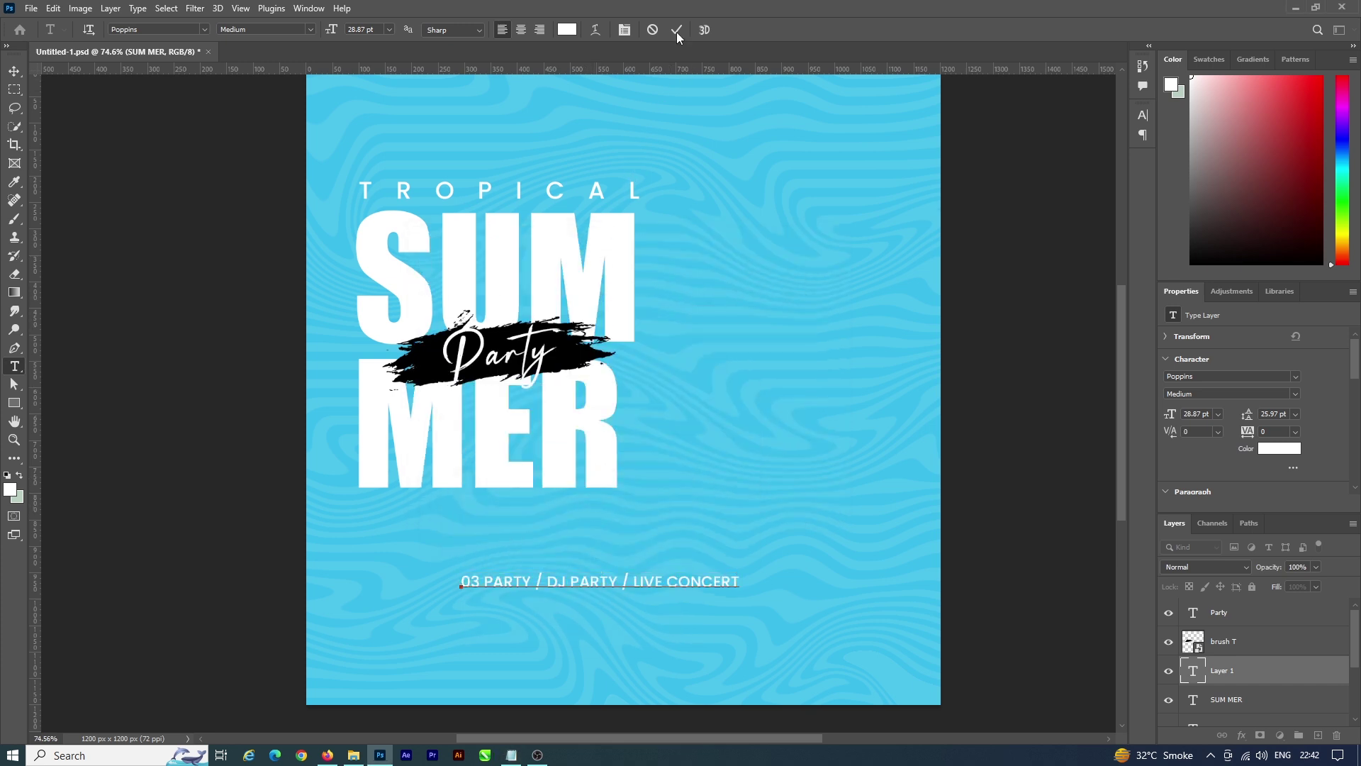
click(677, 30)
Step: Move the tagline just below MER and scale it to span SUMMER's width
key(v)
mouse_move(625, 583)
mouse_down()
mouse_move(508, 533)
mouse_move(526, 520)
mouse_up()
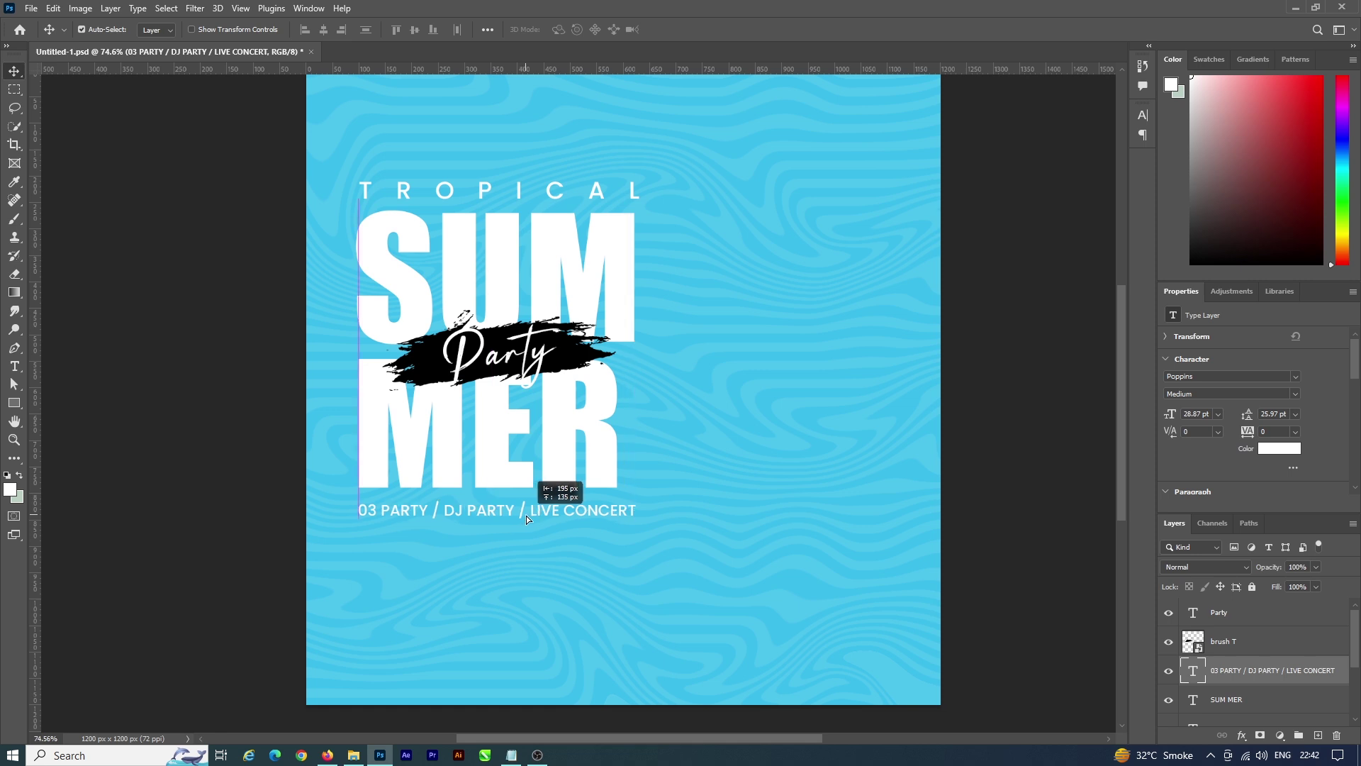
scroll(526, 517, up, 1)
key(ctrl+t)
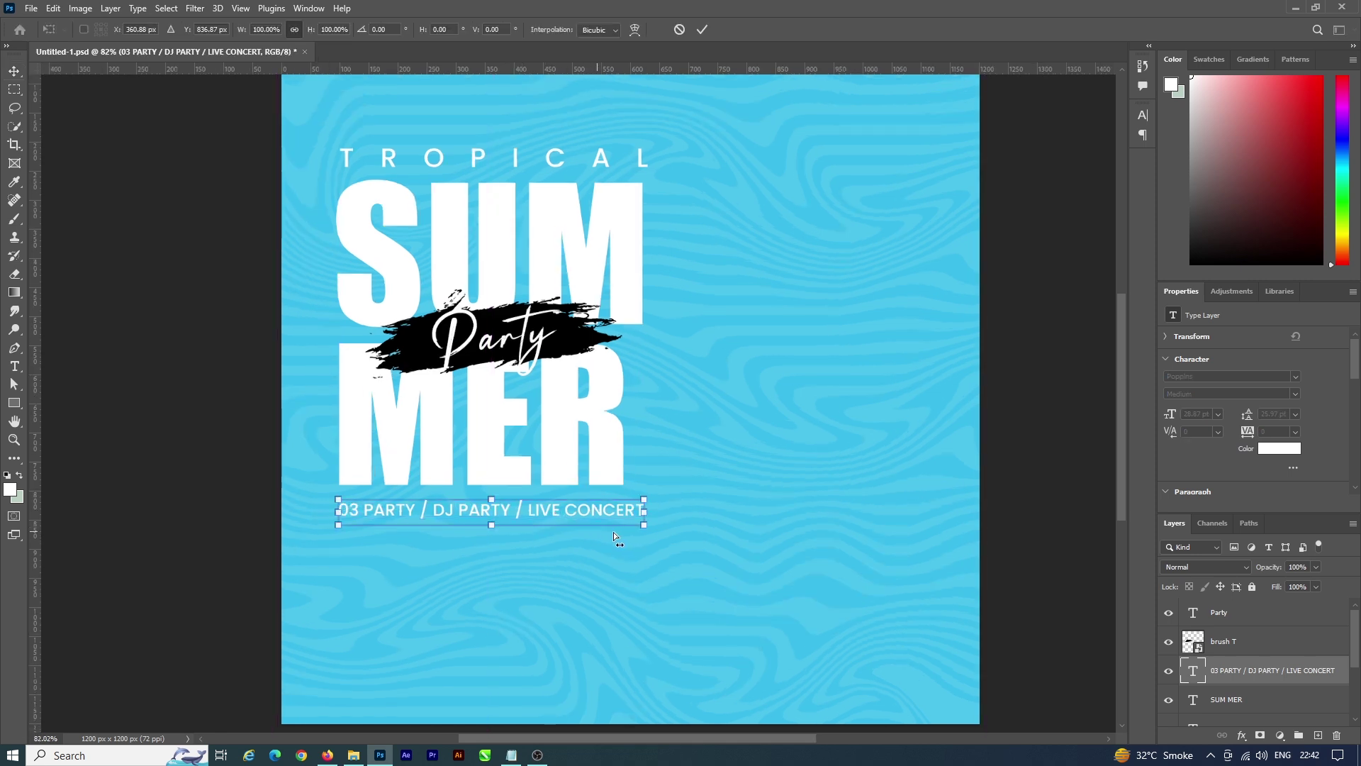
key(Return)
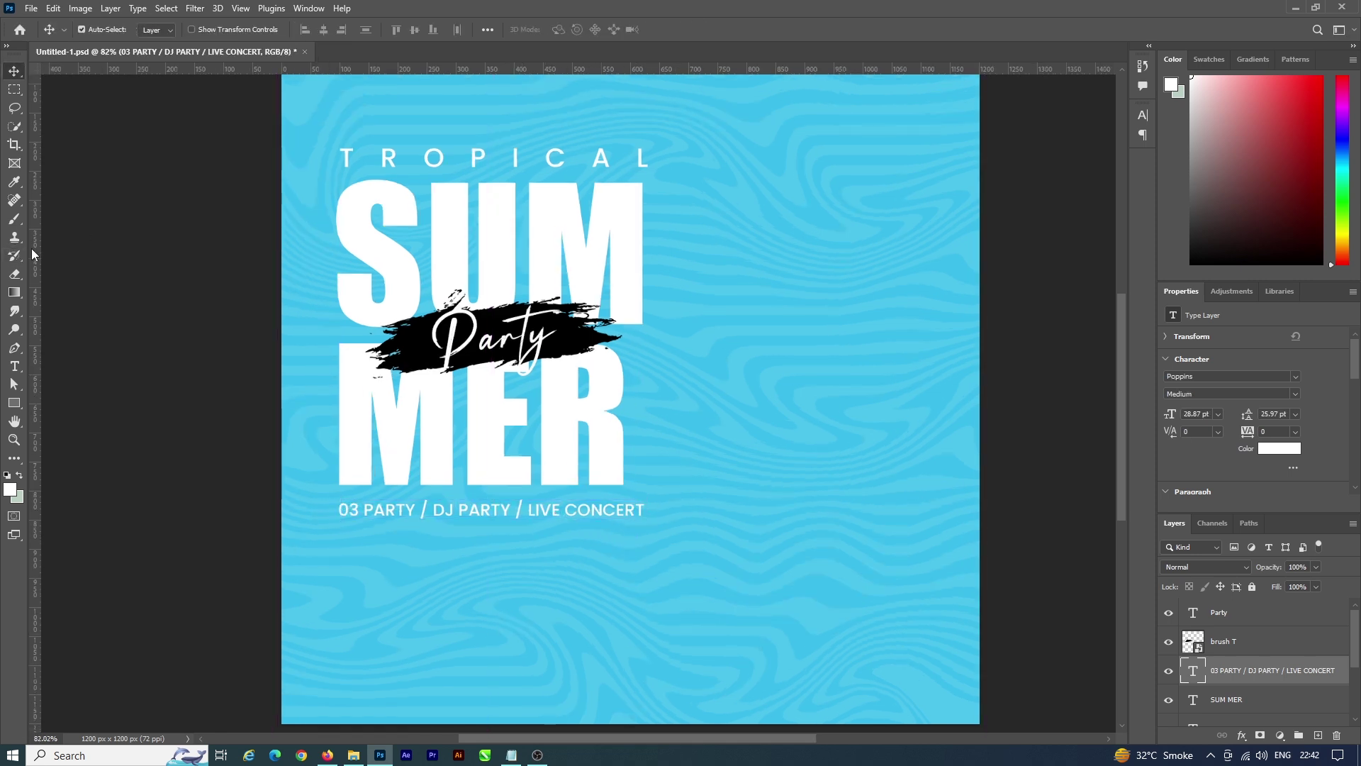
Step: Drag a vertical guide from the left ruler to SUMMER's right edge
drag(34, 256, 650, 276)
scroll(652, 525, up, 3)
scroll(650, 523, up, 1)
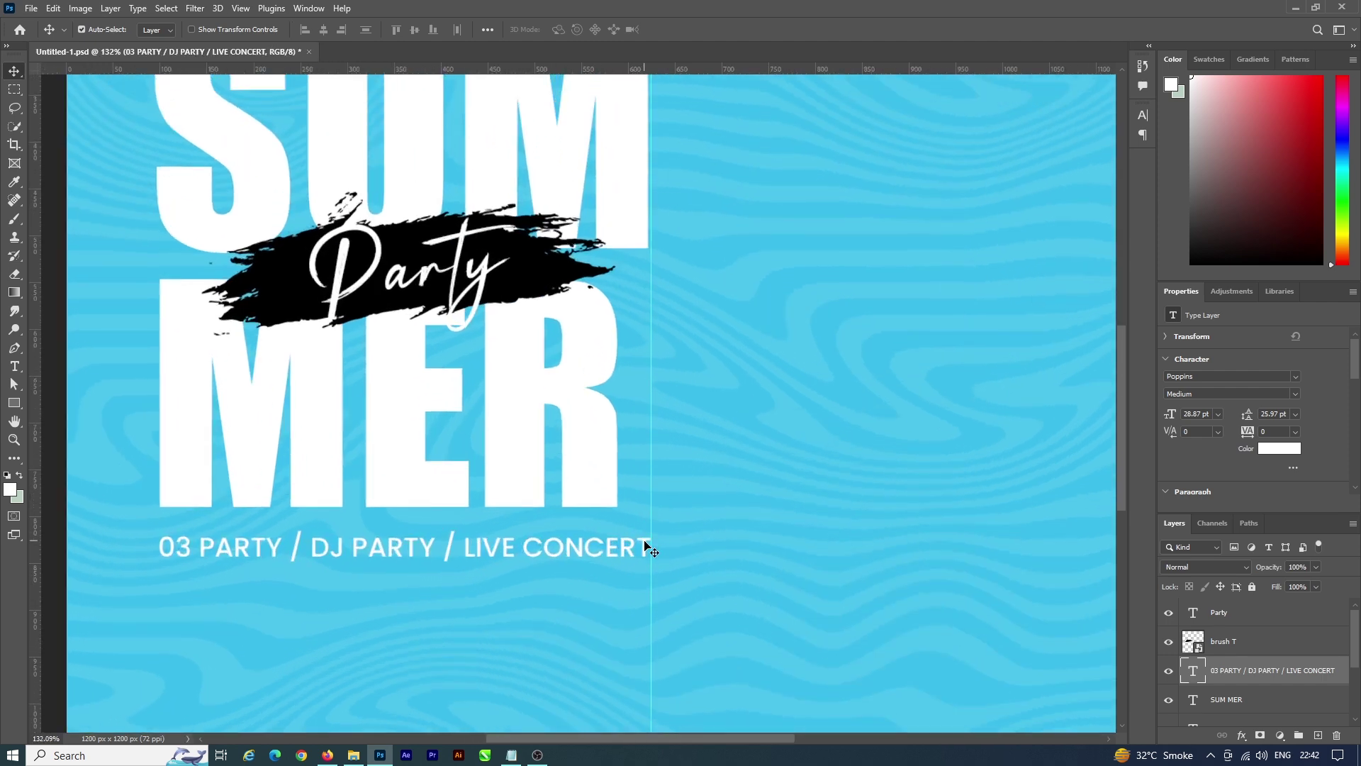
scroll(617, 238, up, 6)
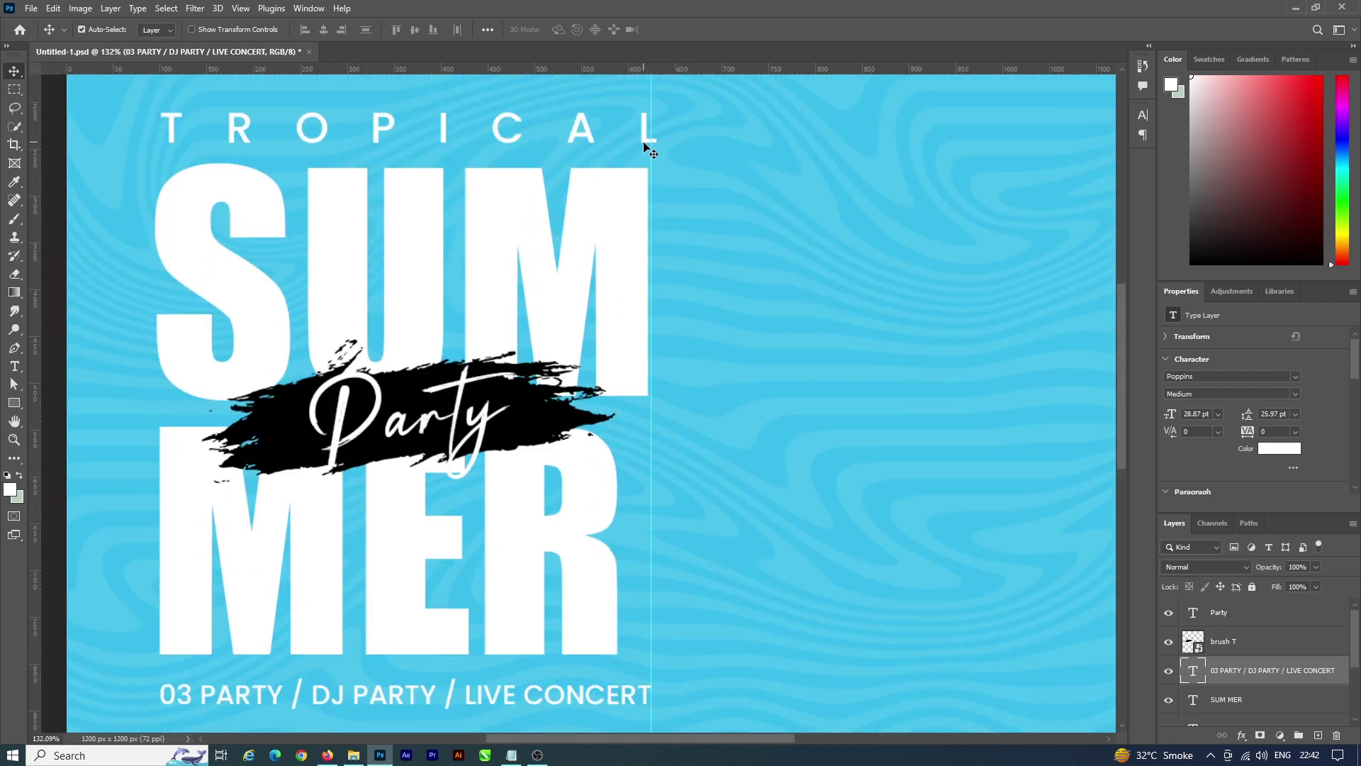
Step: Resize TROPICAL so its right edge ends exactly on the guide
click(644, 144)
key(ctrl+t)
drag(691, 139, 693, 140)
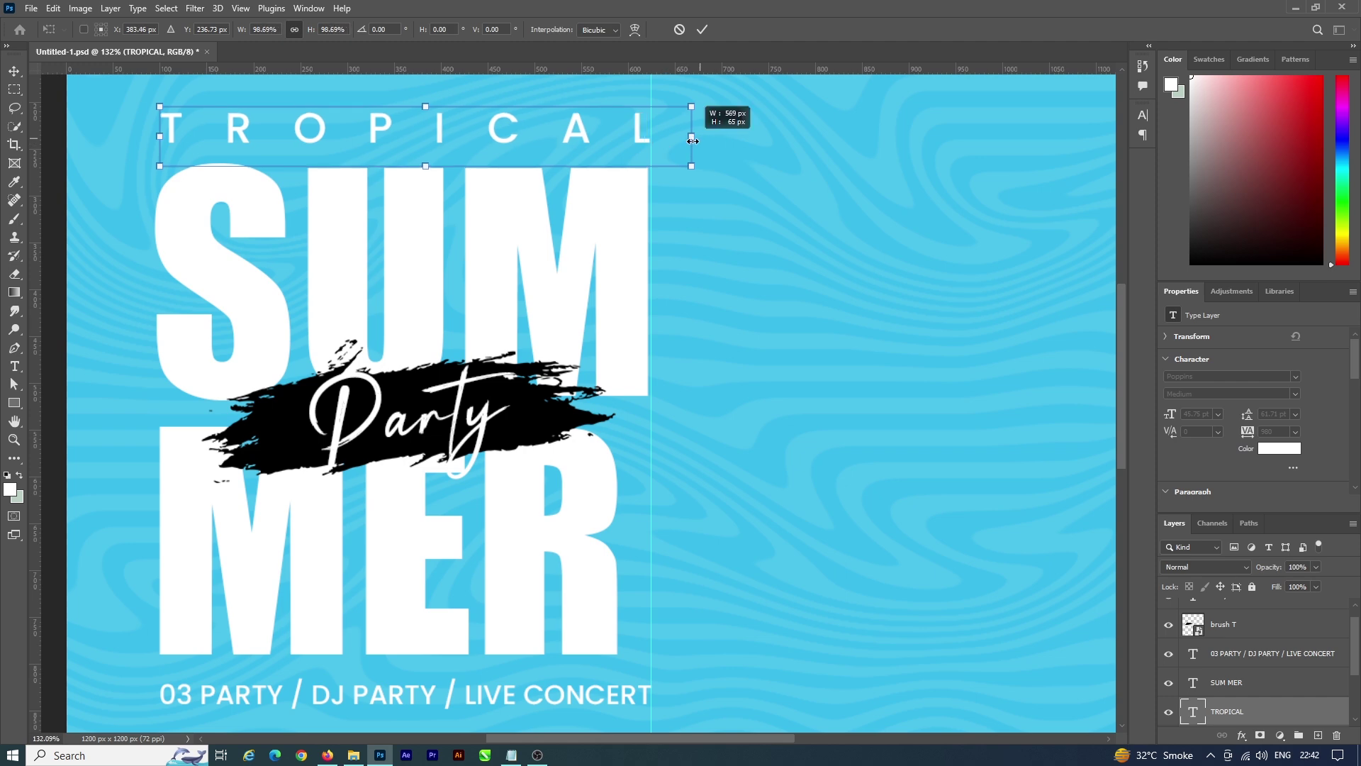
click(702, 29)
scroll(593, 206, down, 2)
scroll(593, 241, down, 2)
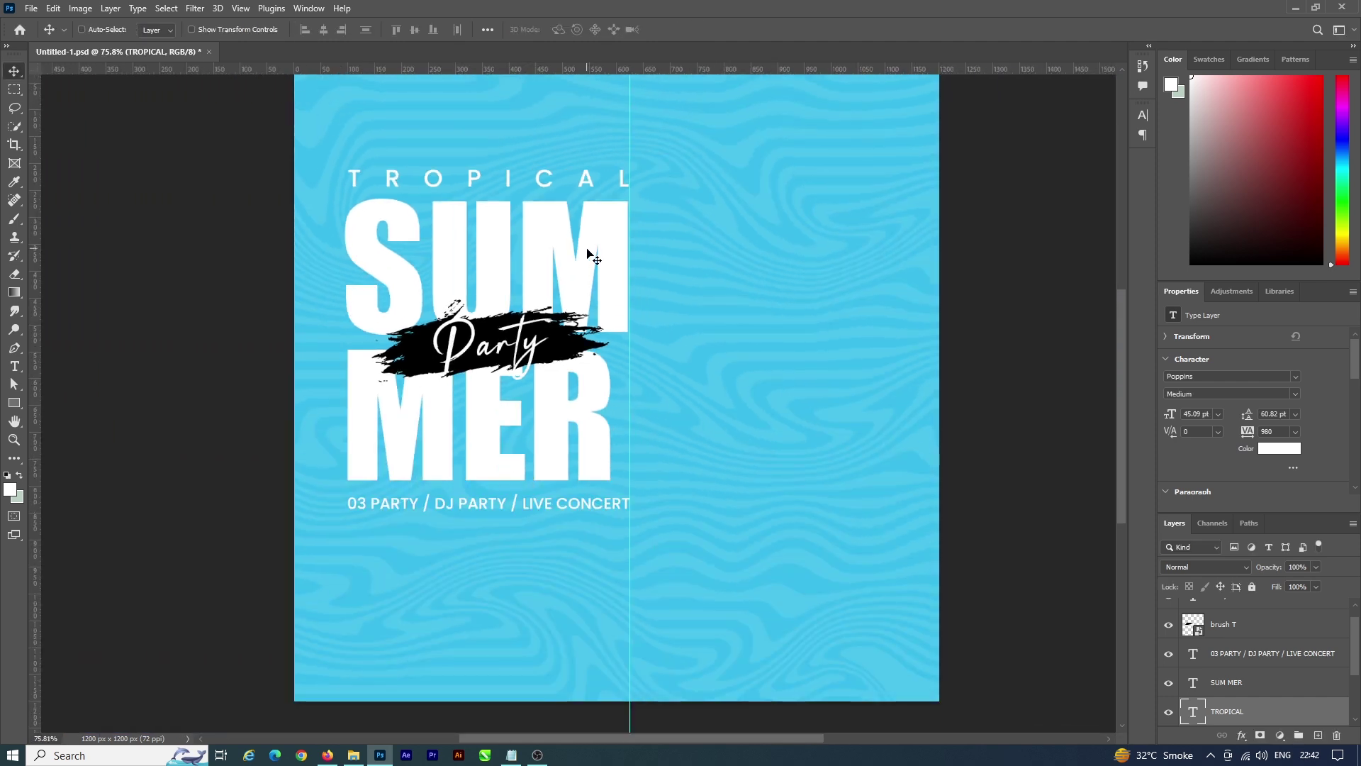
scroll(588, 370, down, 1)
scroll(534, 445, up, 1)
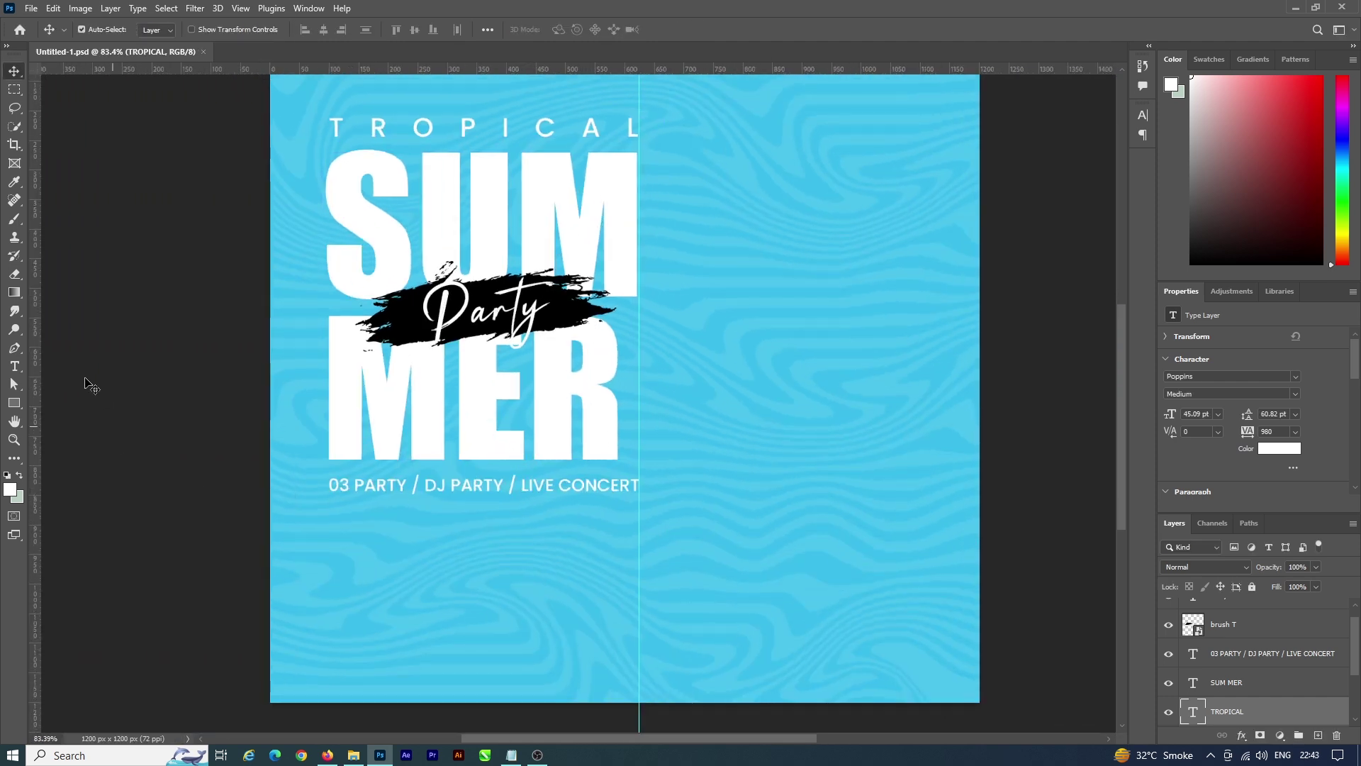
click(14, 403)
scroll(329, 513, up, 2)
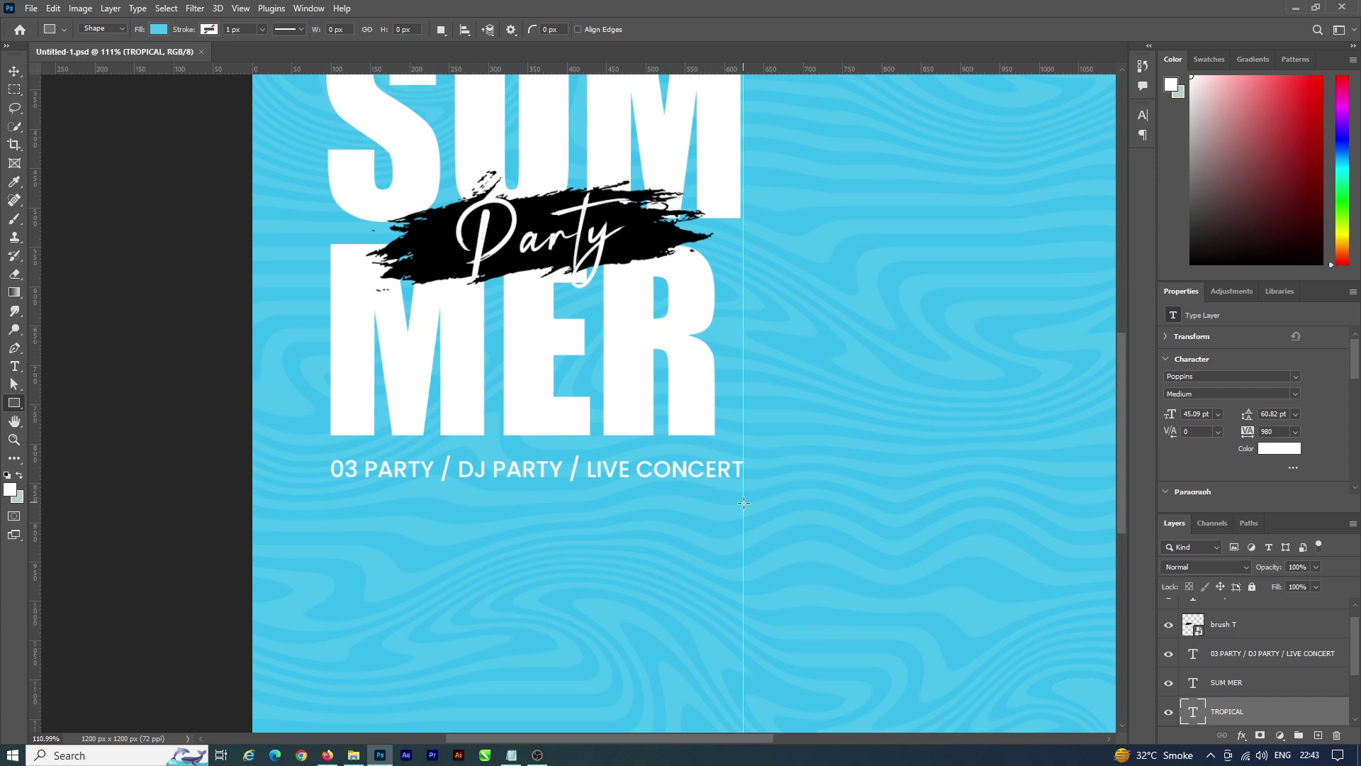
Step: Draw a box under the tagline with no fill and a white 4.43 px outline
drag(744, 503, 390, 556)
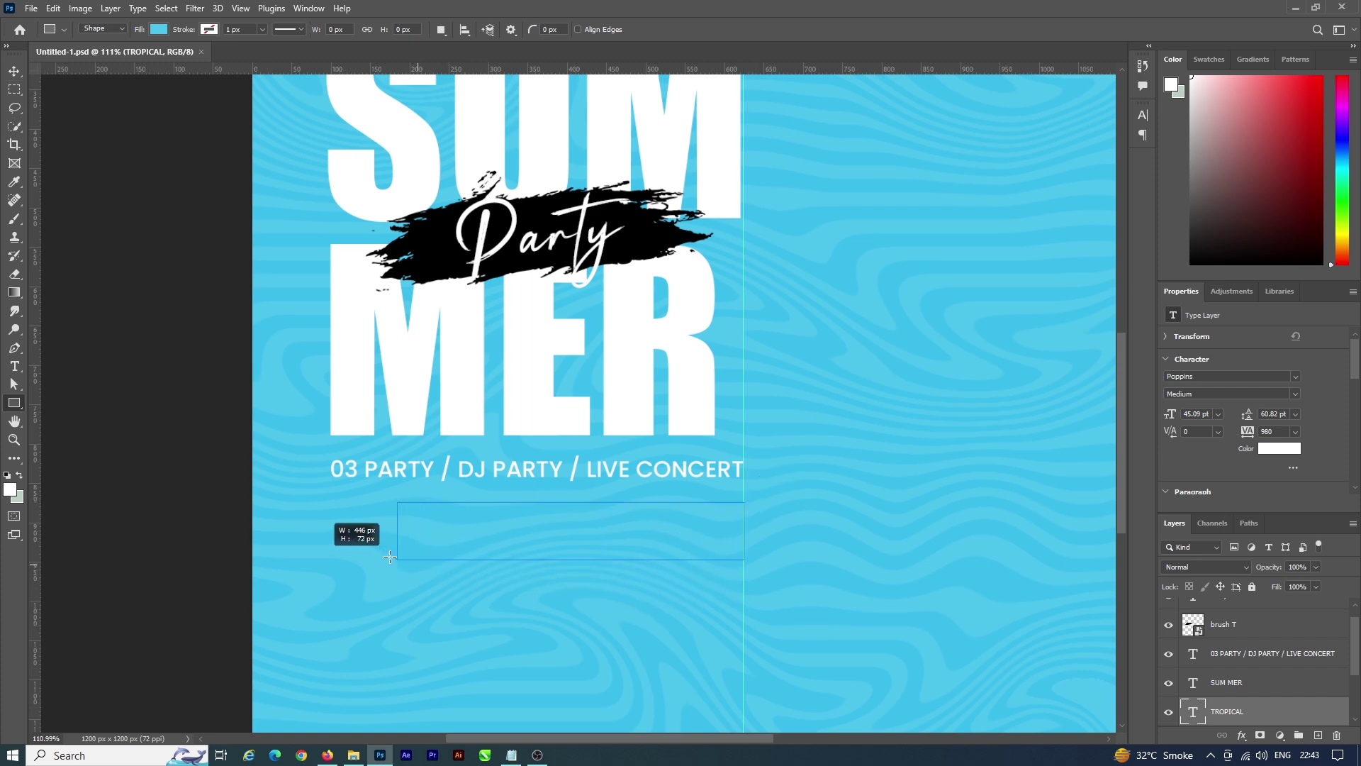
drag(390, 557, 332, 563)
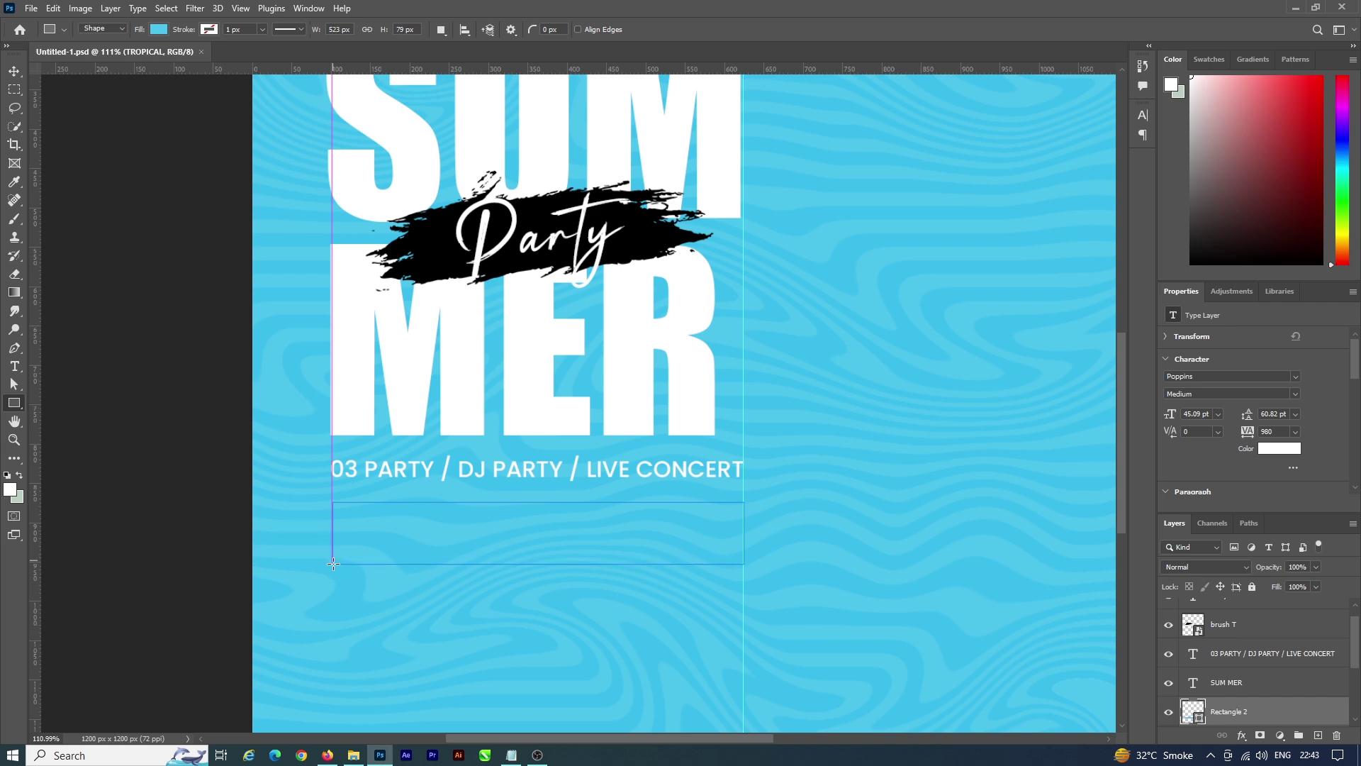
click(1209, 439)
click(1168, 468)
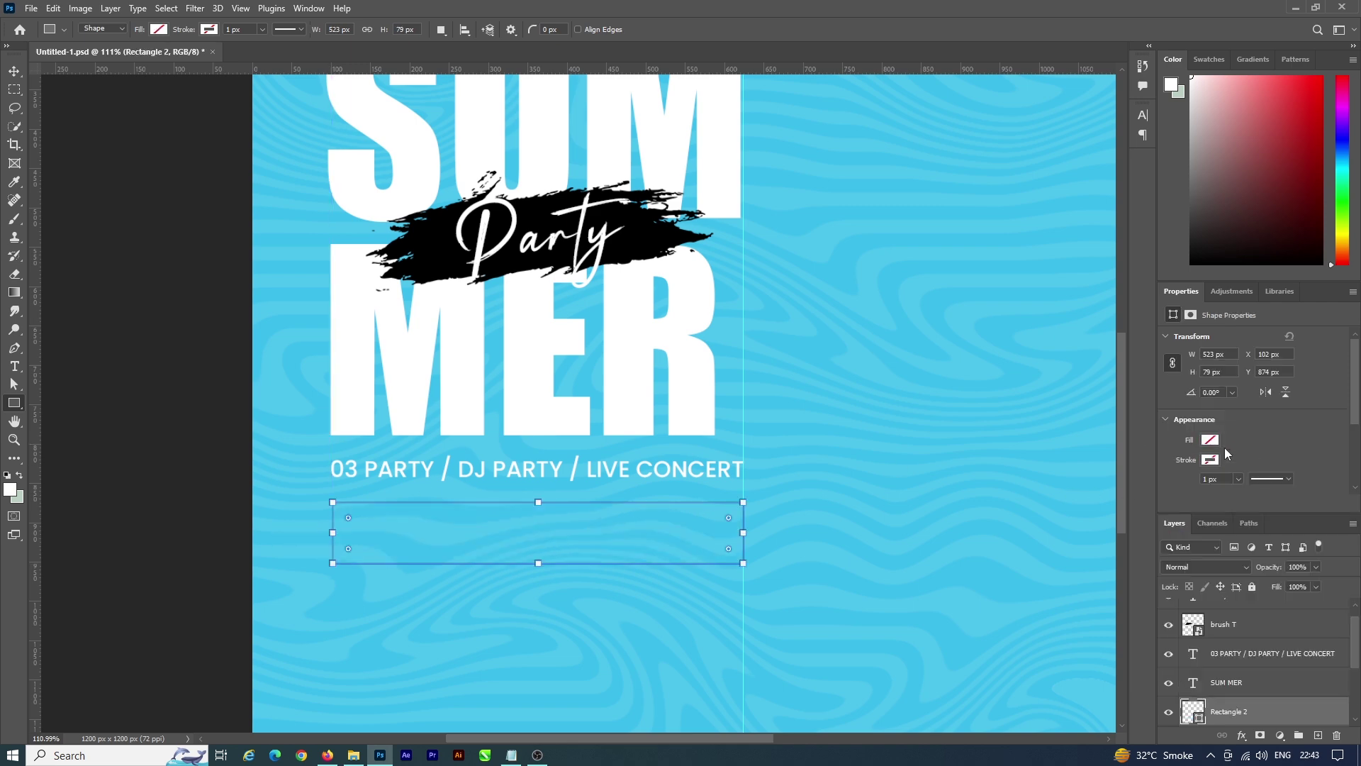
click(1210, 460)
click(1192, 535)
click(1248, 453)
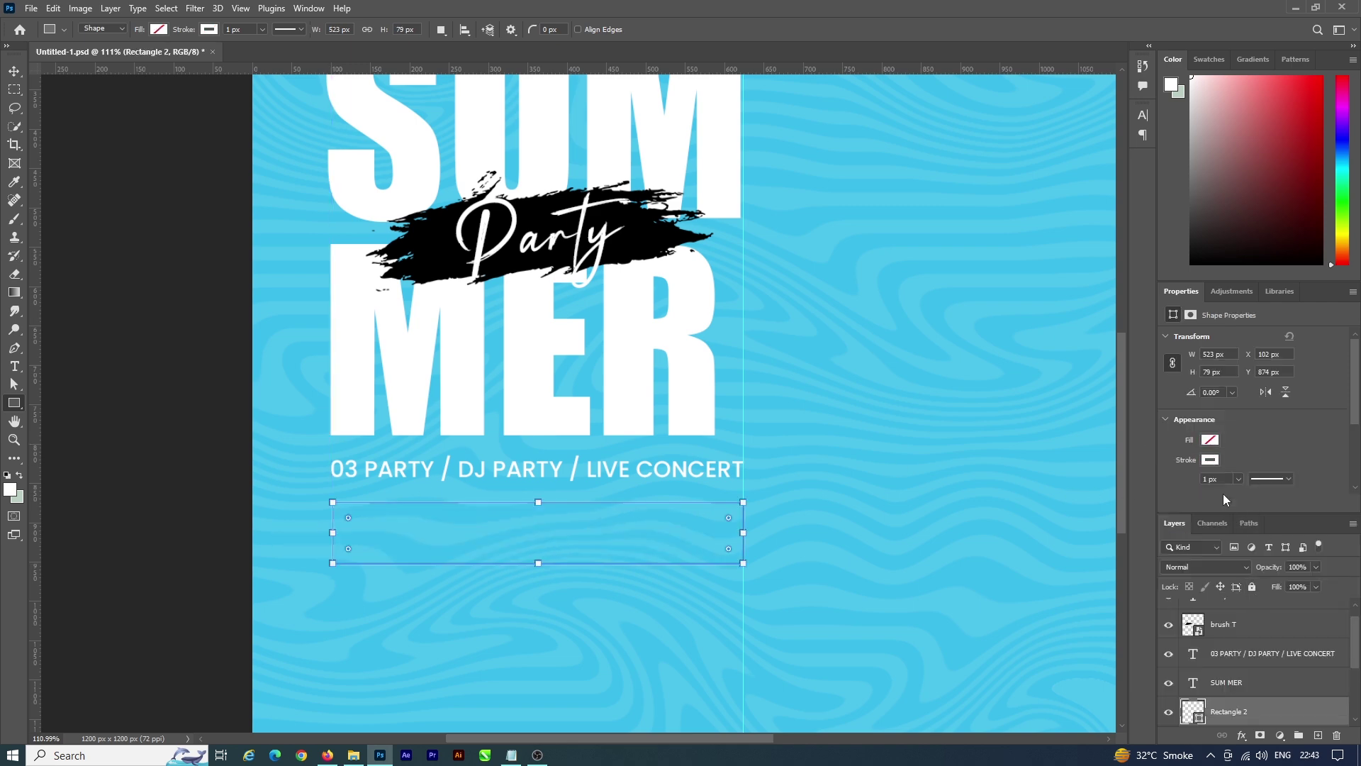
click(1244, 495)
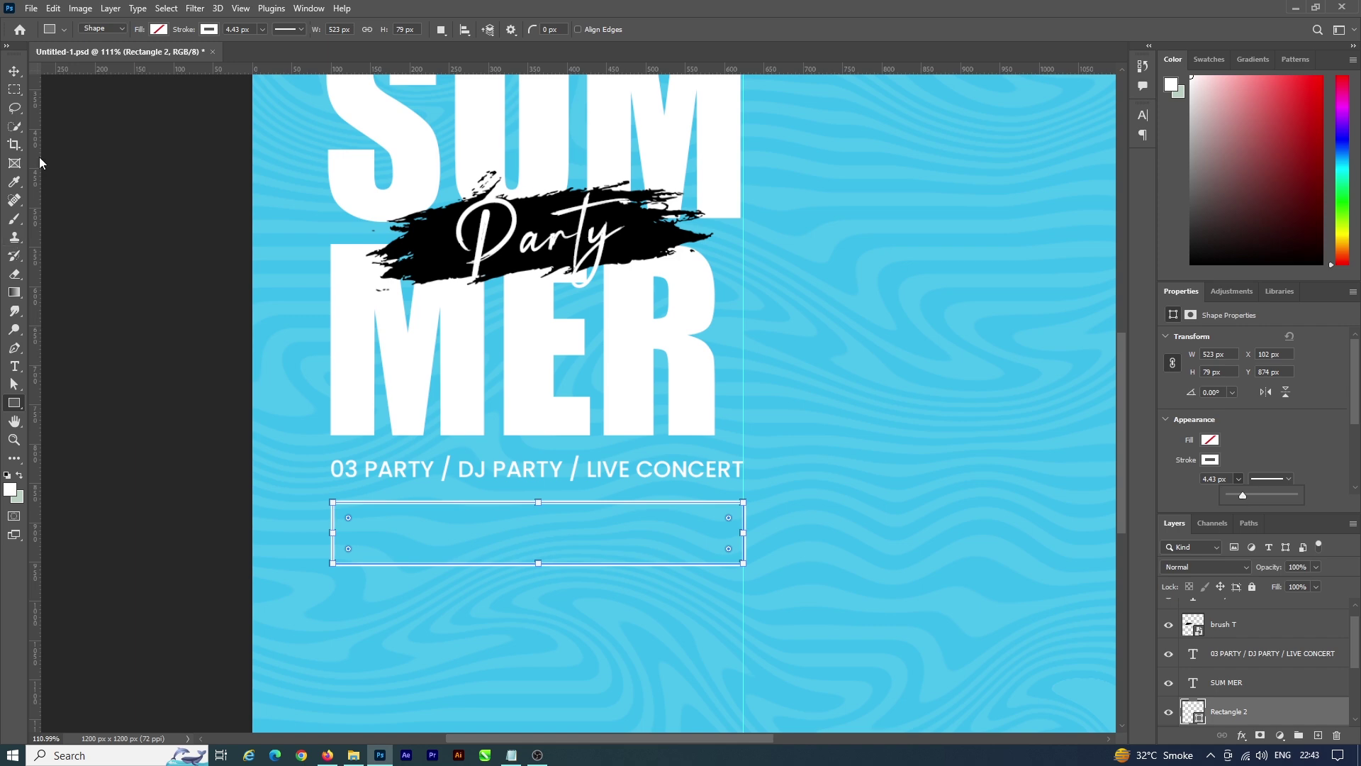
Step: Nudge the box up slightly and start a new placeholder text layer
click(14, 72)
key(Up)
key(Up)
key(Up)
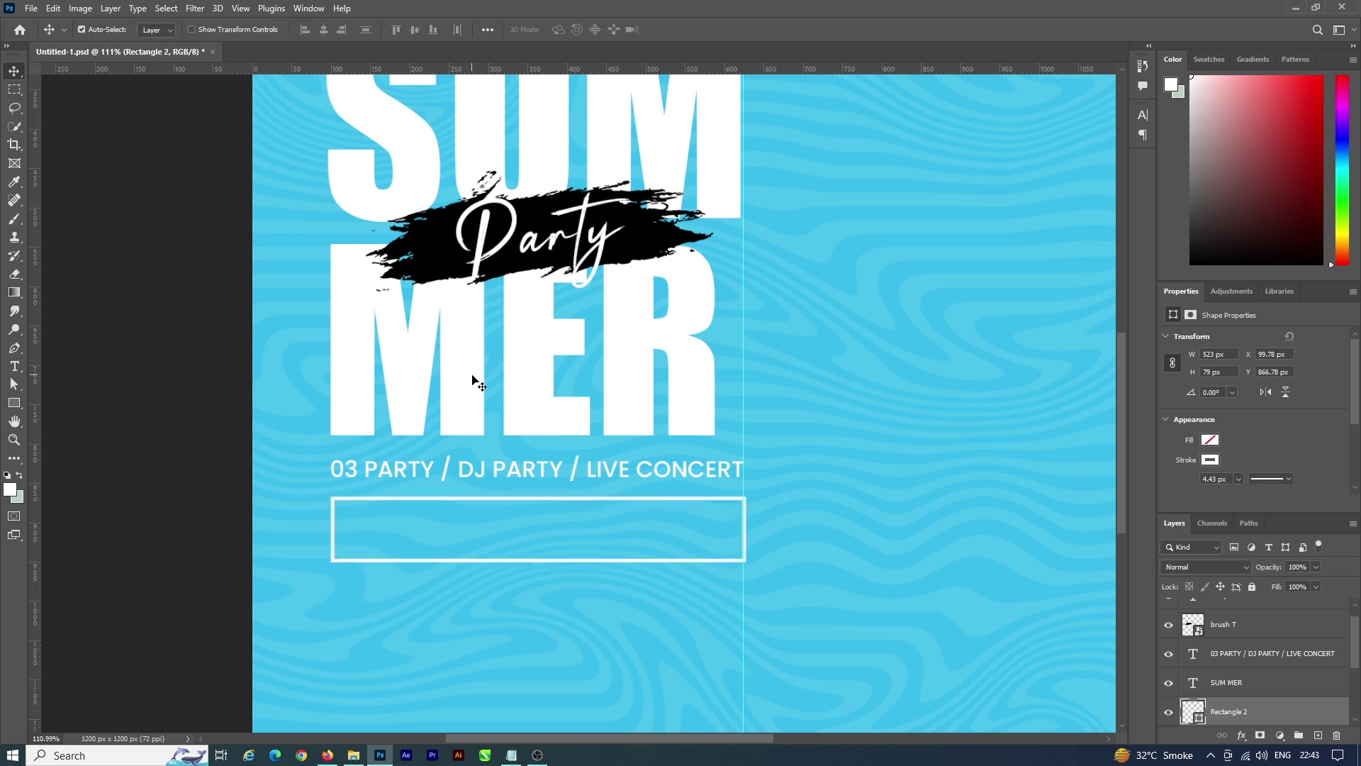
scroll(505, 404, down, 1)
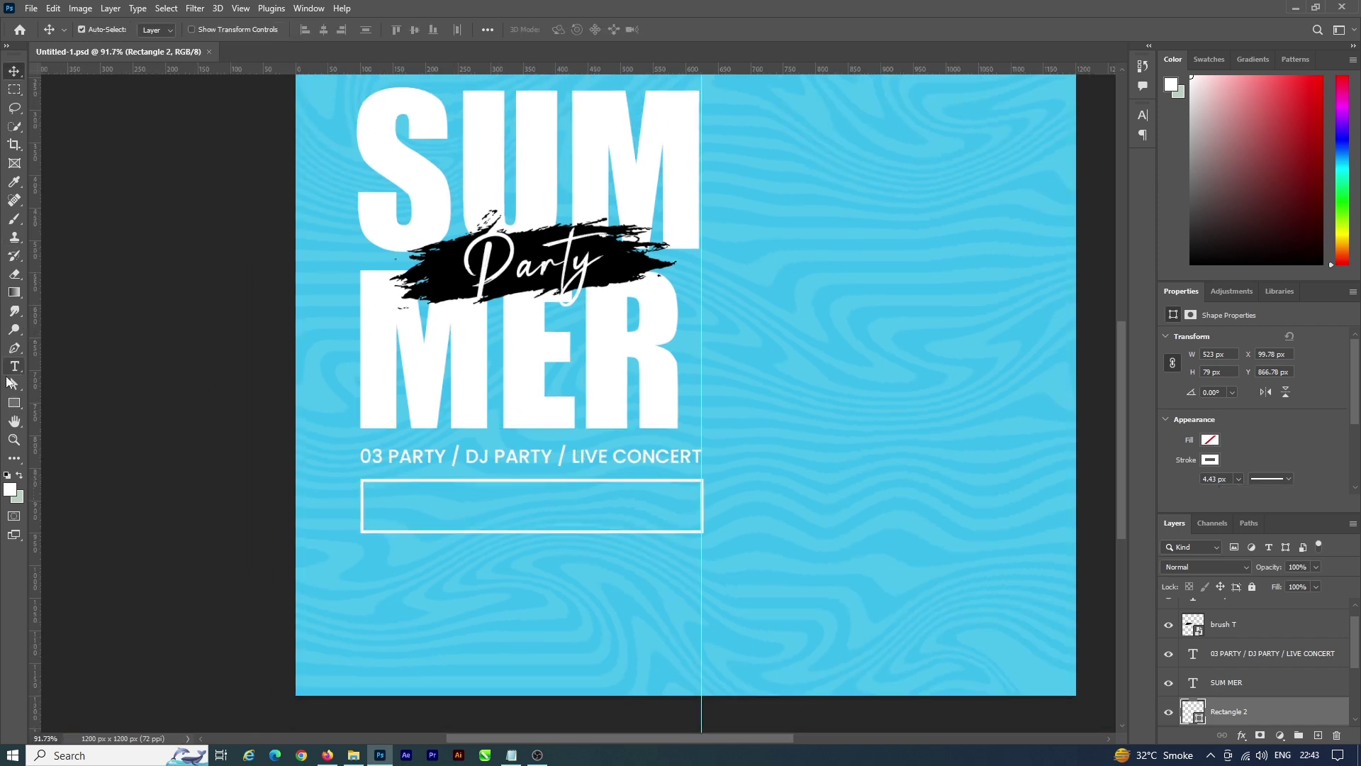
click(14, 366)
click(782, 406)
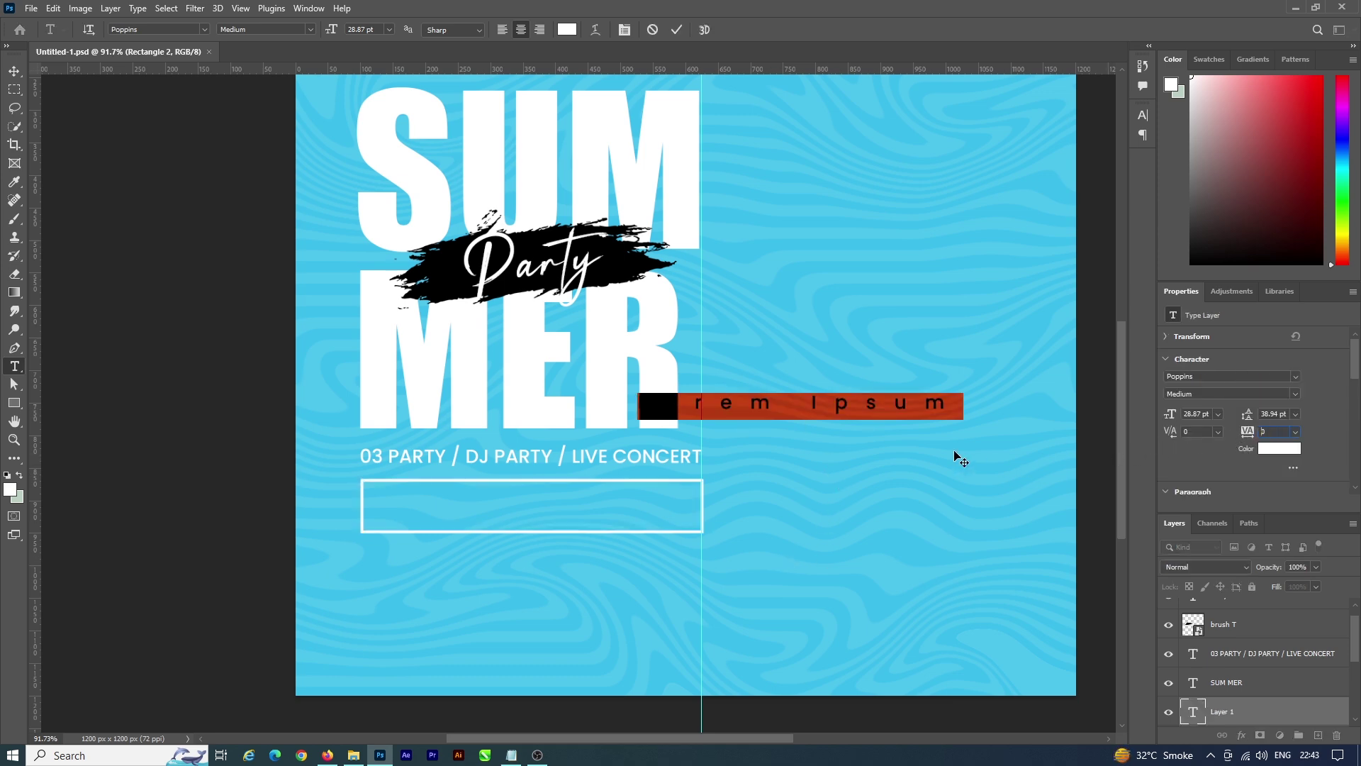
Step: Paste the 'ENTRE $5 PER HEAD COUPLE FREE WITH DRINK BEFORE 9:00PM' line, breaking it after FREE
key(Return)
click(511, 754)
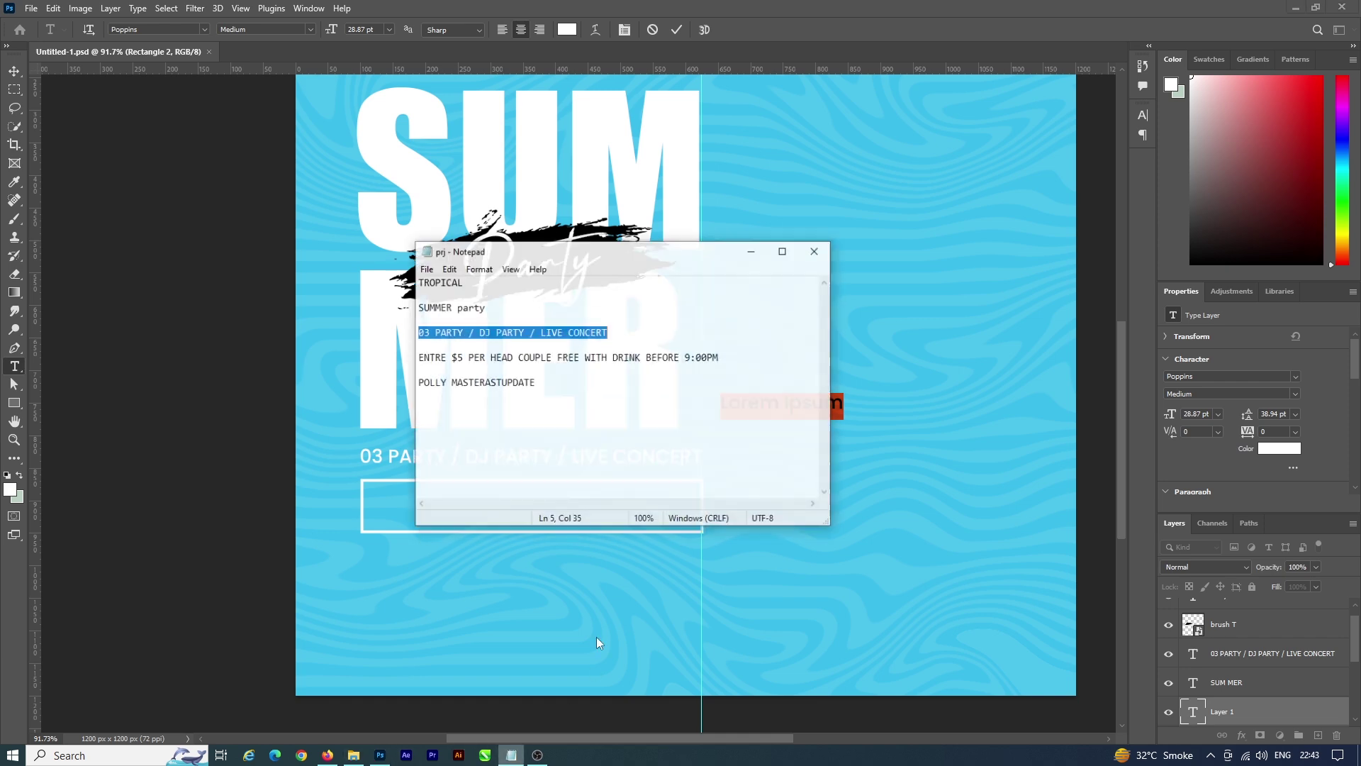
drag(416, 347, 675, 346)
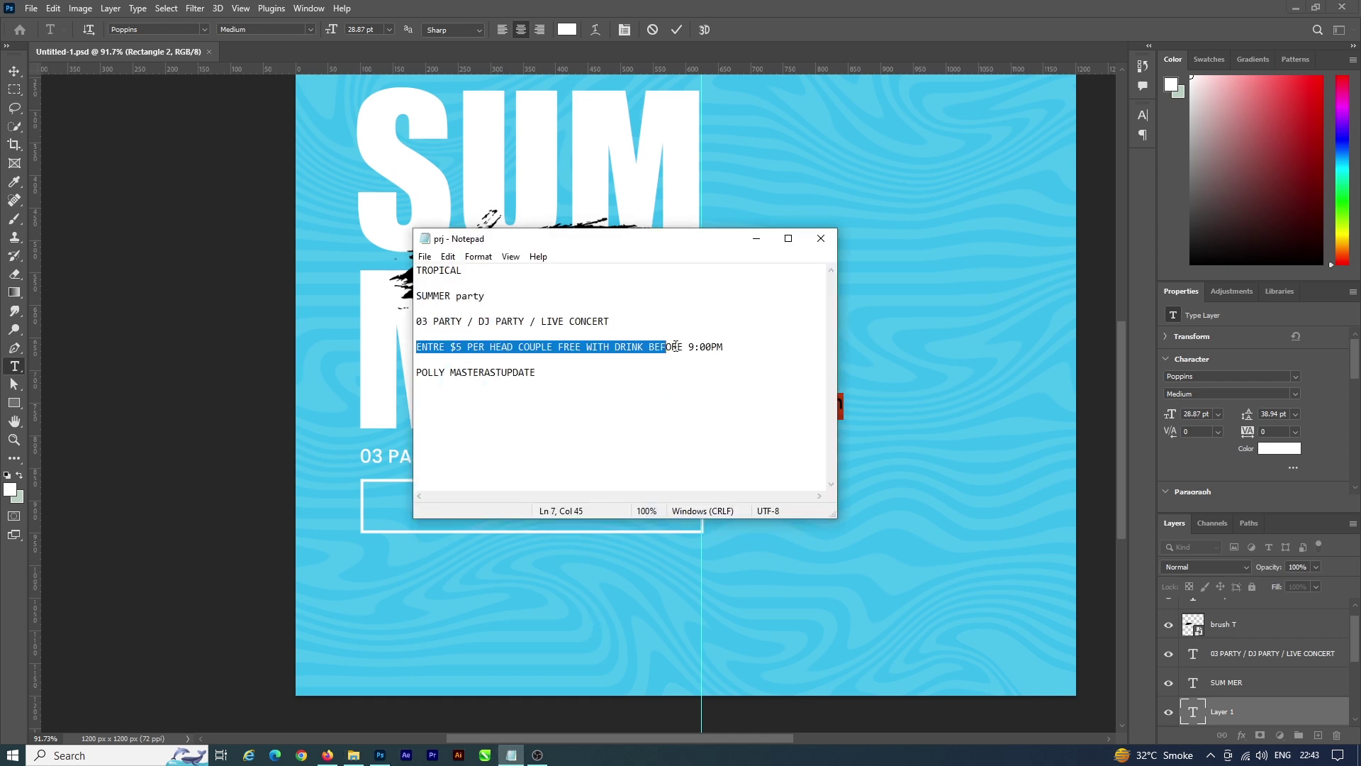
click(807, 237)
key(ctrl+v)
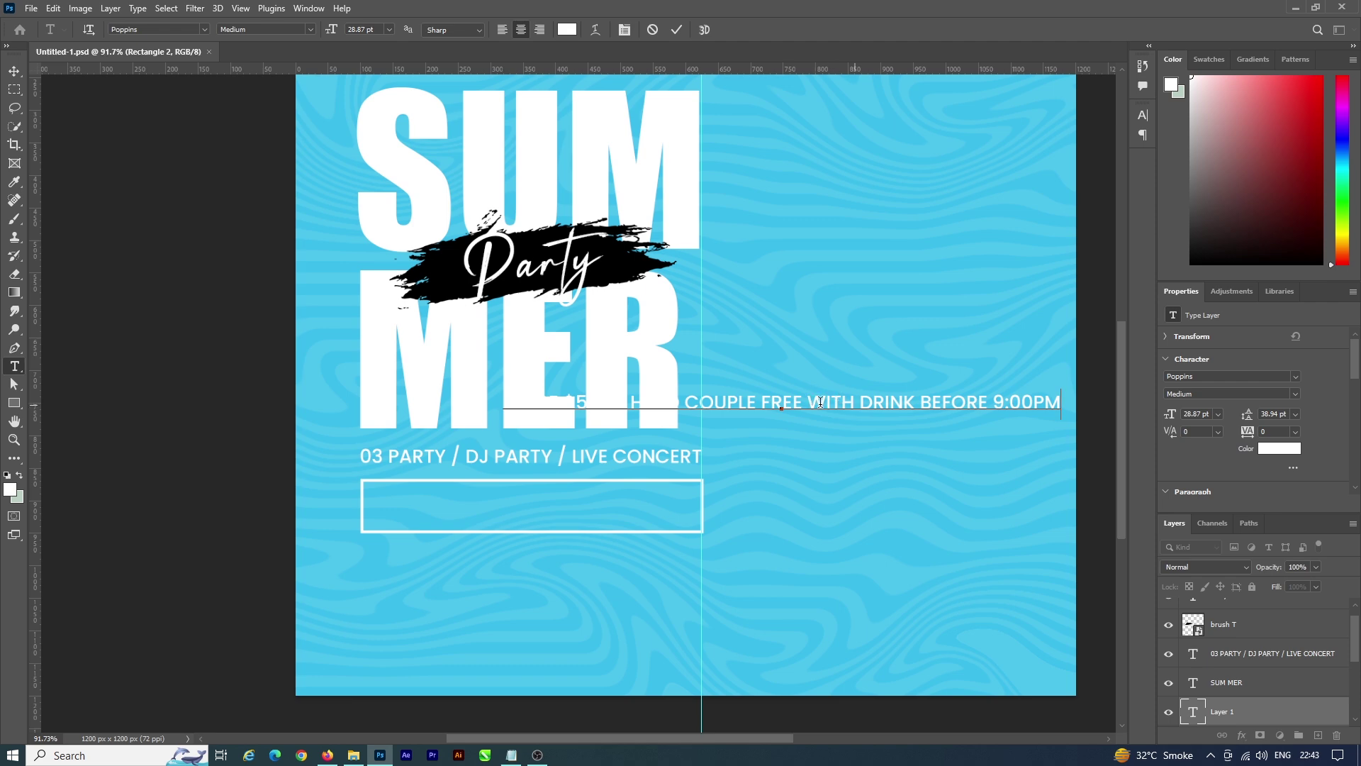
key(Return)
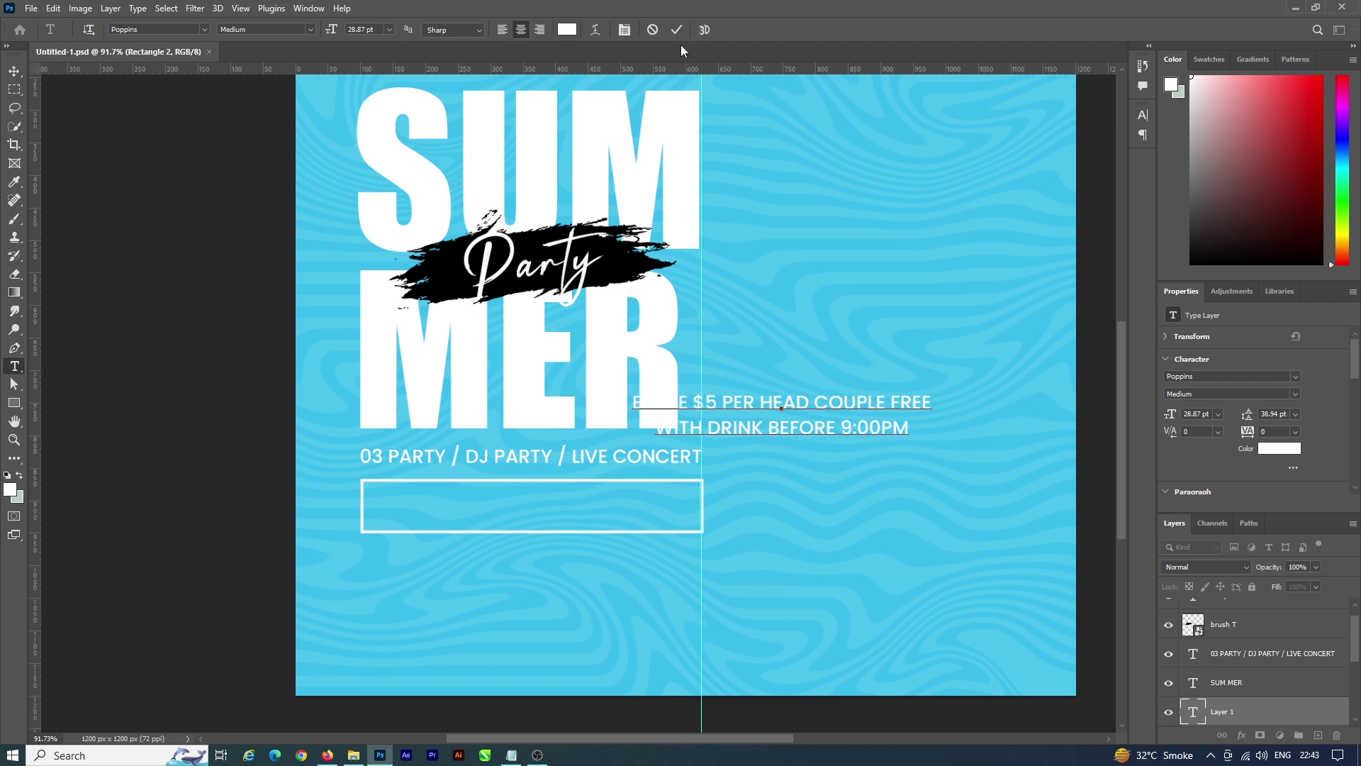
click(676, 29)
Step: Centre the entry text inside the box, set it to Poppins SemiBold and save
key(v)
drag(752, 450, 625, 497)
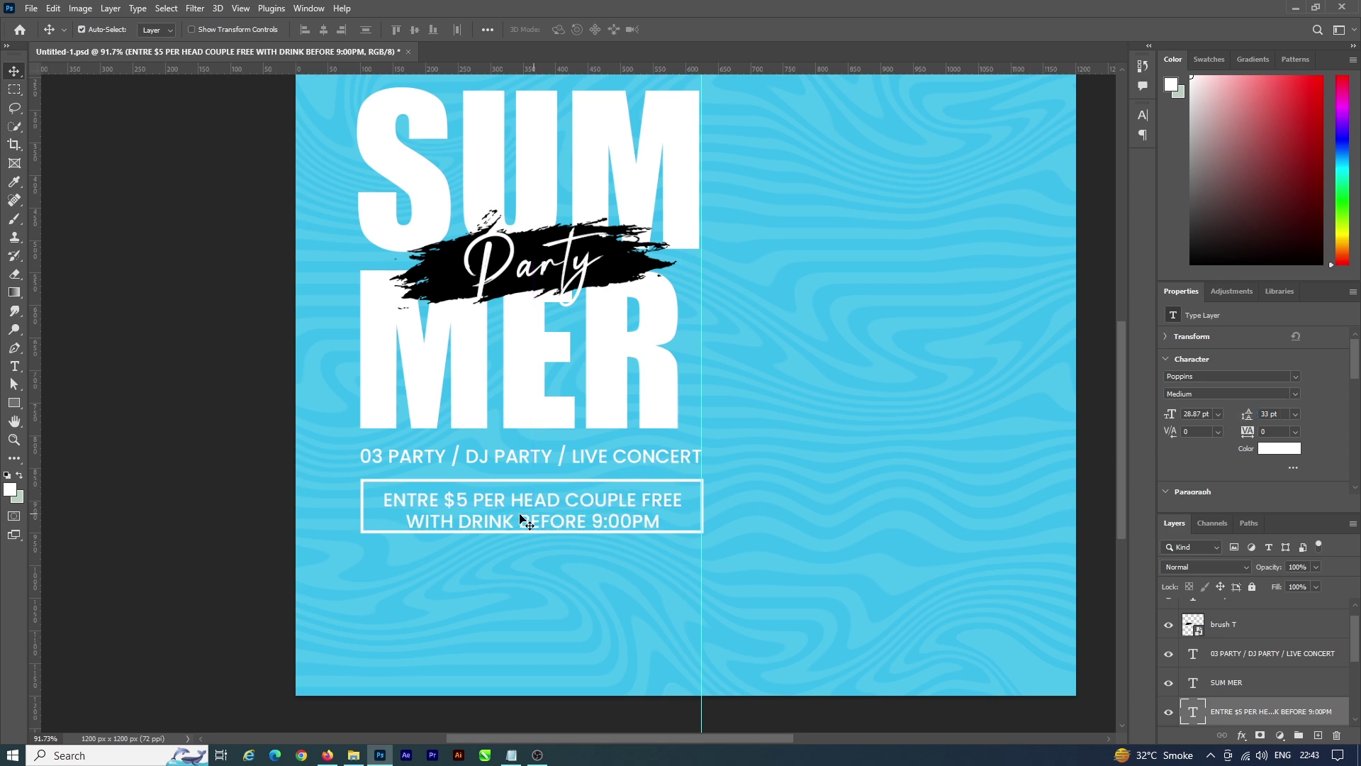
drag(521, 520, 545, 501)
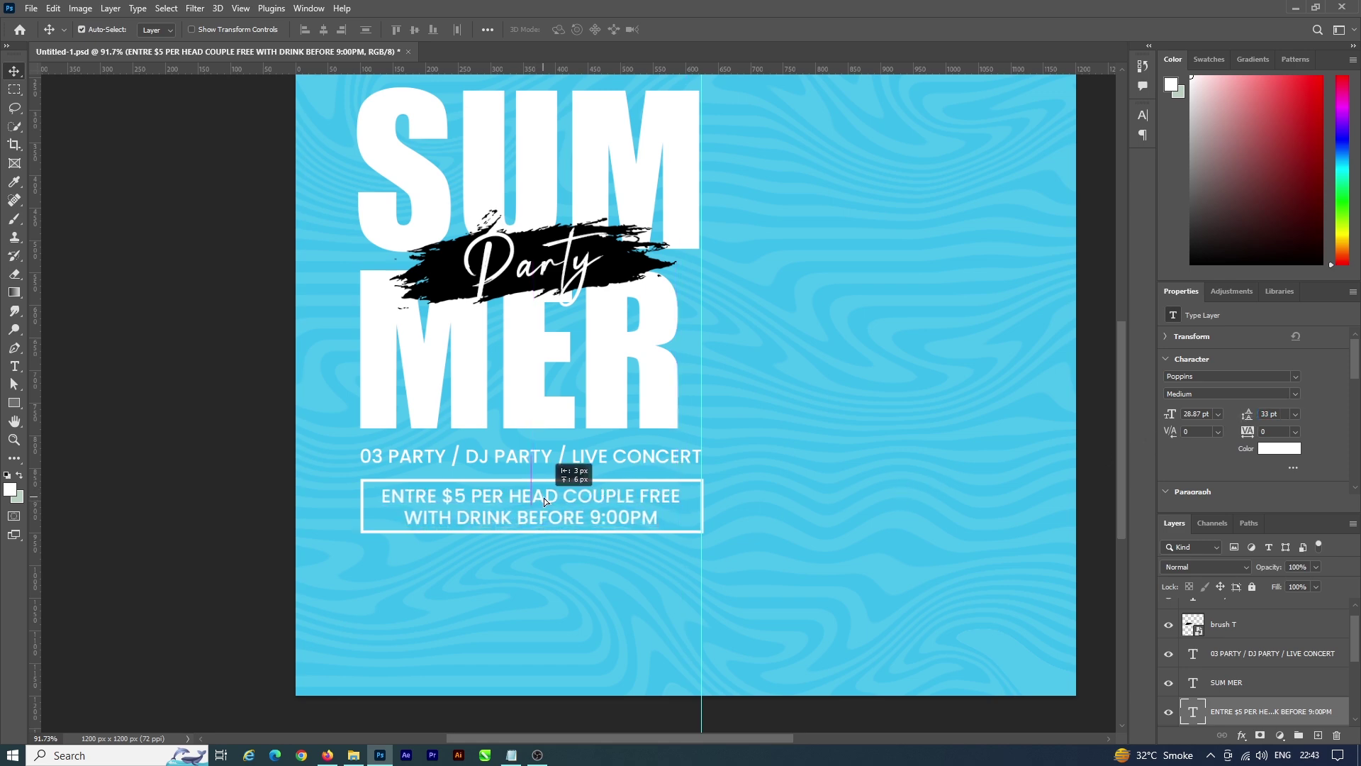
click(1296, 393)
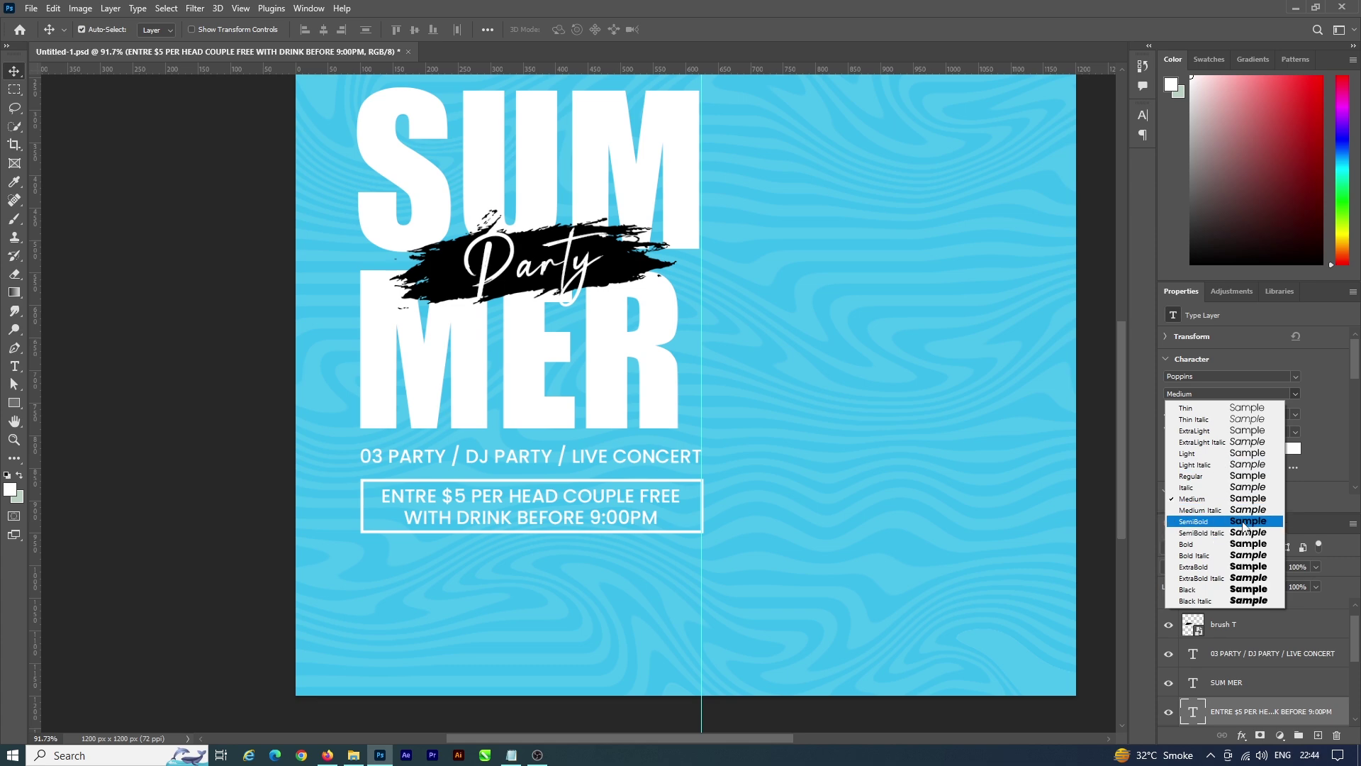
click(1243, 522)
key(ctrl+s)
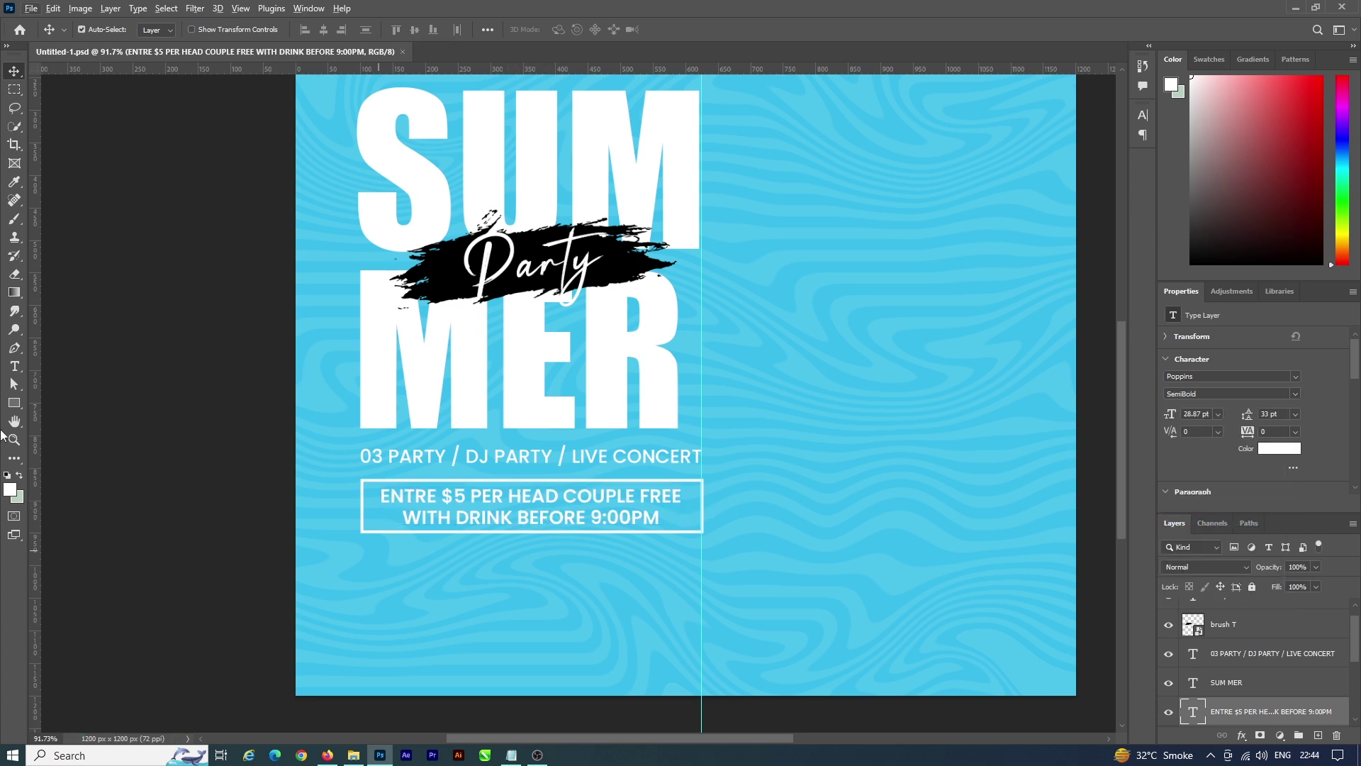
Step: Add a Regular-weight Lorem ipsum text layer below the entry box
click(17, 370)
click(518, 571)
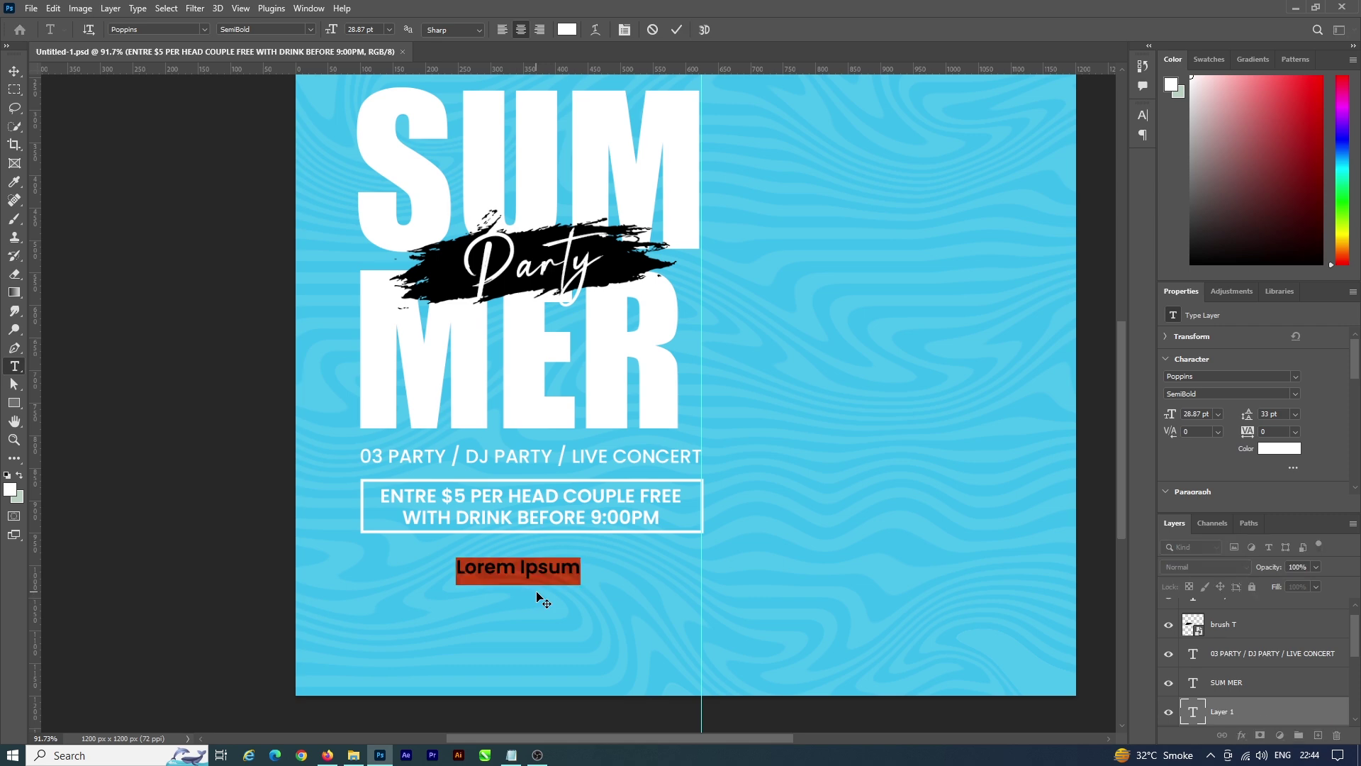
click(1296, 394)
click(1219, 475)
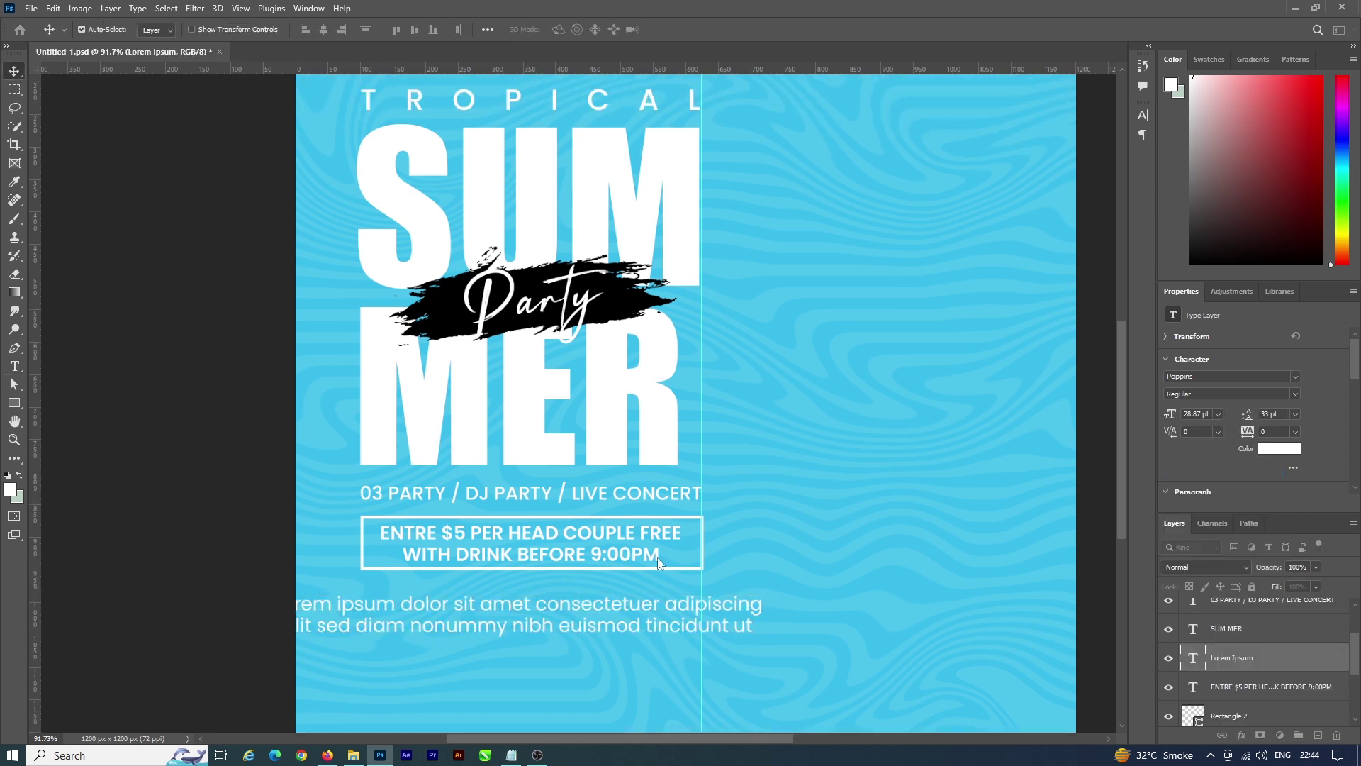
Step: Scale the body text to span the title's width and increase its line spacing
key(ctrl+t)
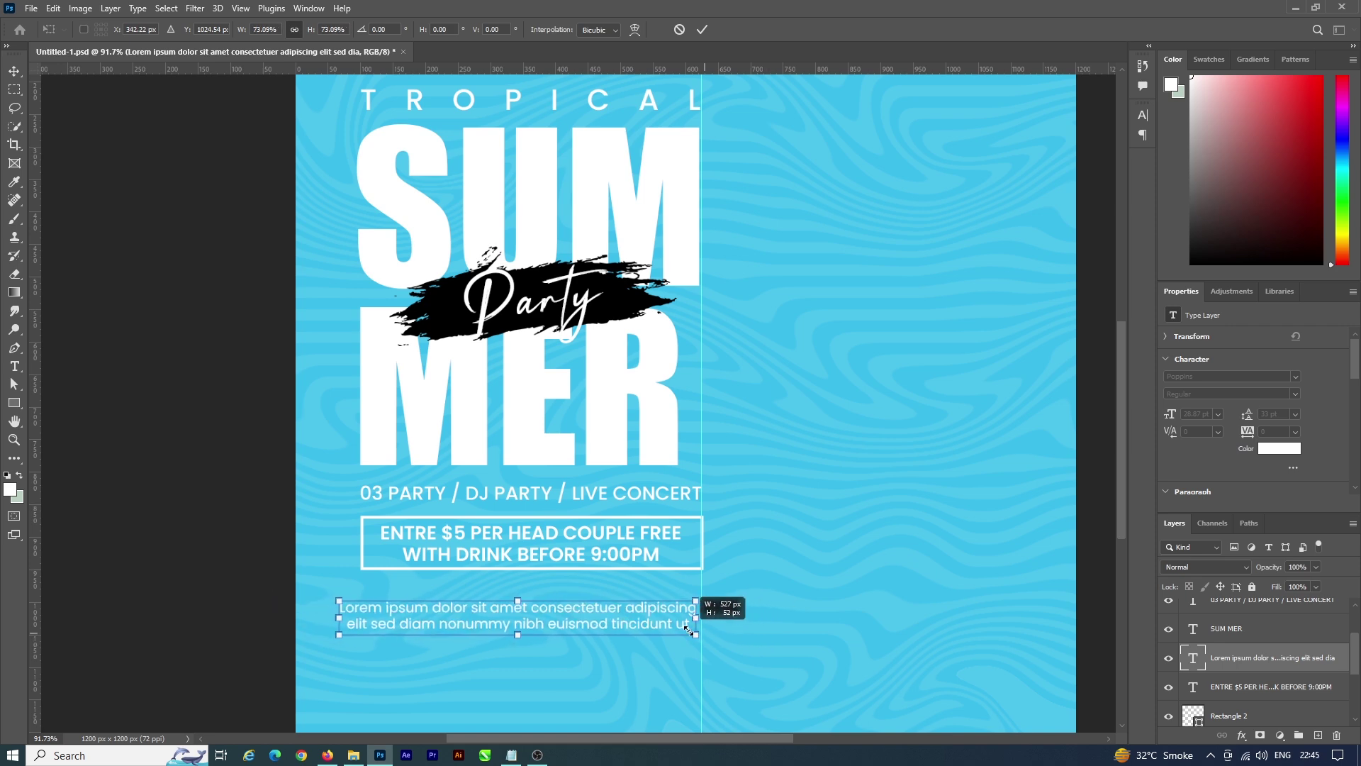
mouse_move(721, 636)
mouse_down()
mouse_move(638, 628)
mouse_move(625, 600)
mouse_move(702, 619)
mouse_up()
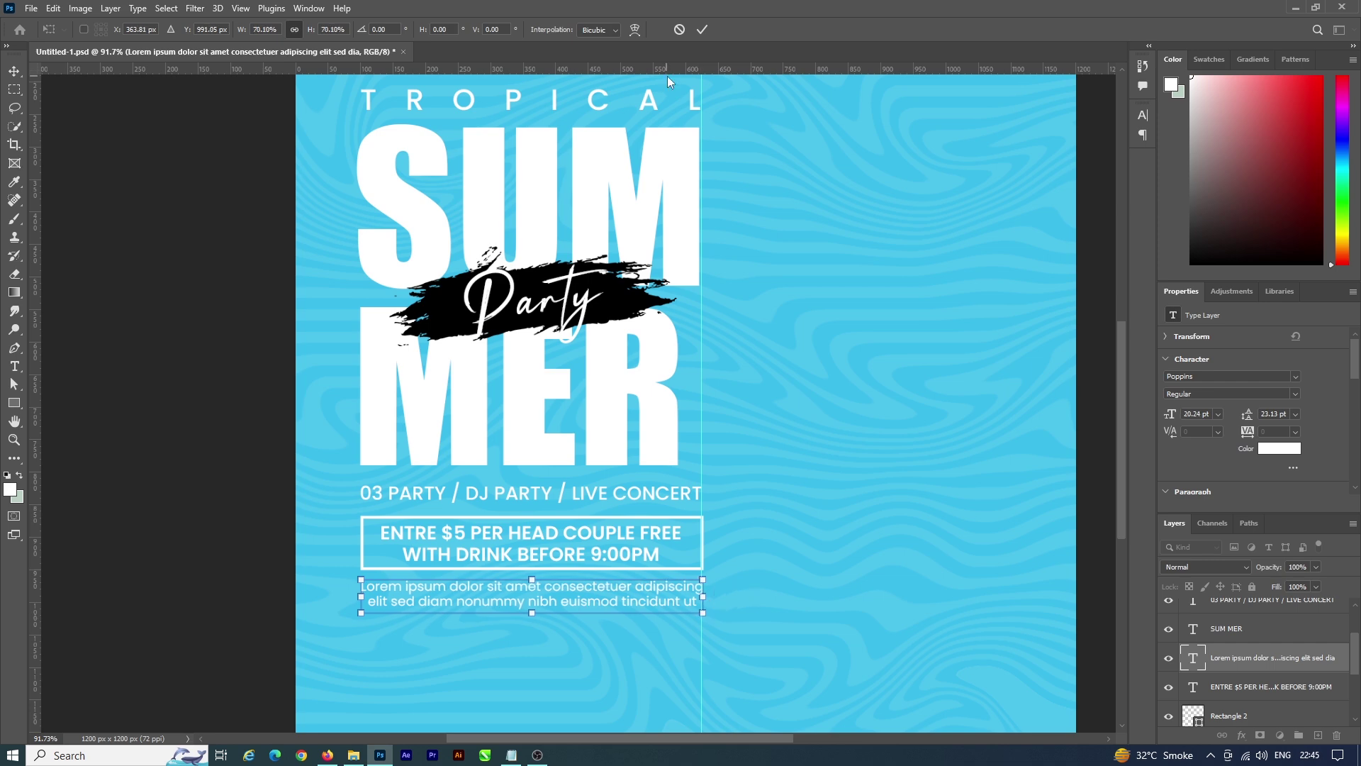
click(702, 31)
drag(1250, 415, 1260, 414)
alt+scroll(691, 438, down, 3)
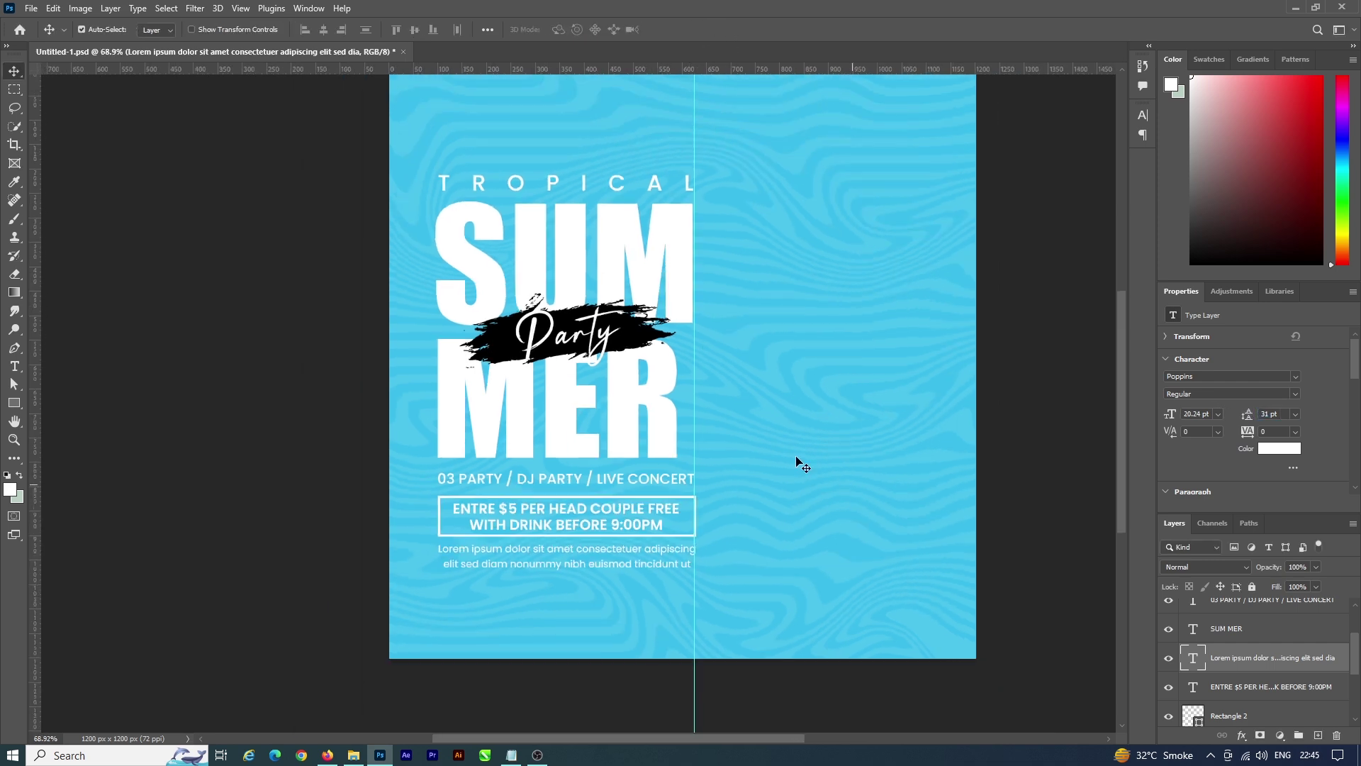
scroll(1237, 655, up, 1)
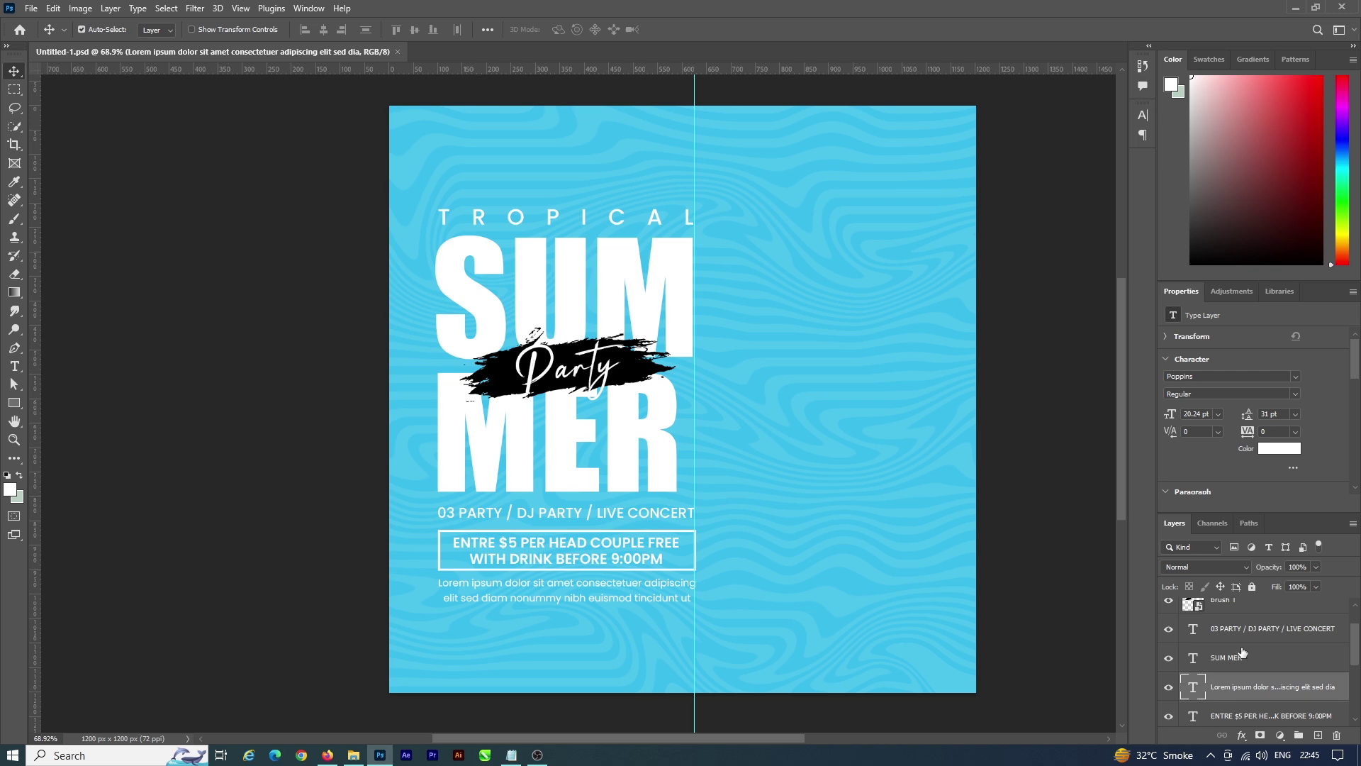
Step: Place the drink png embedded, enlarge it and move its layer to the top
click(32, 7)
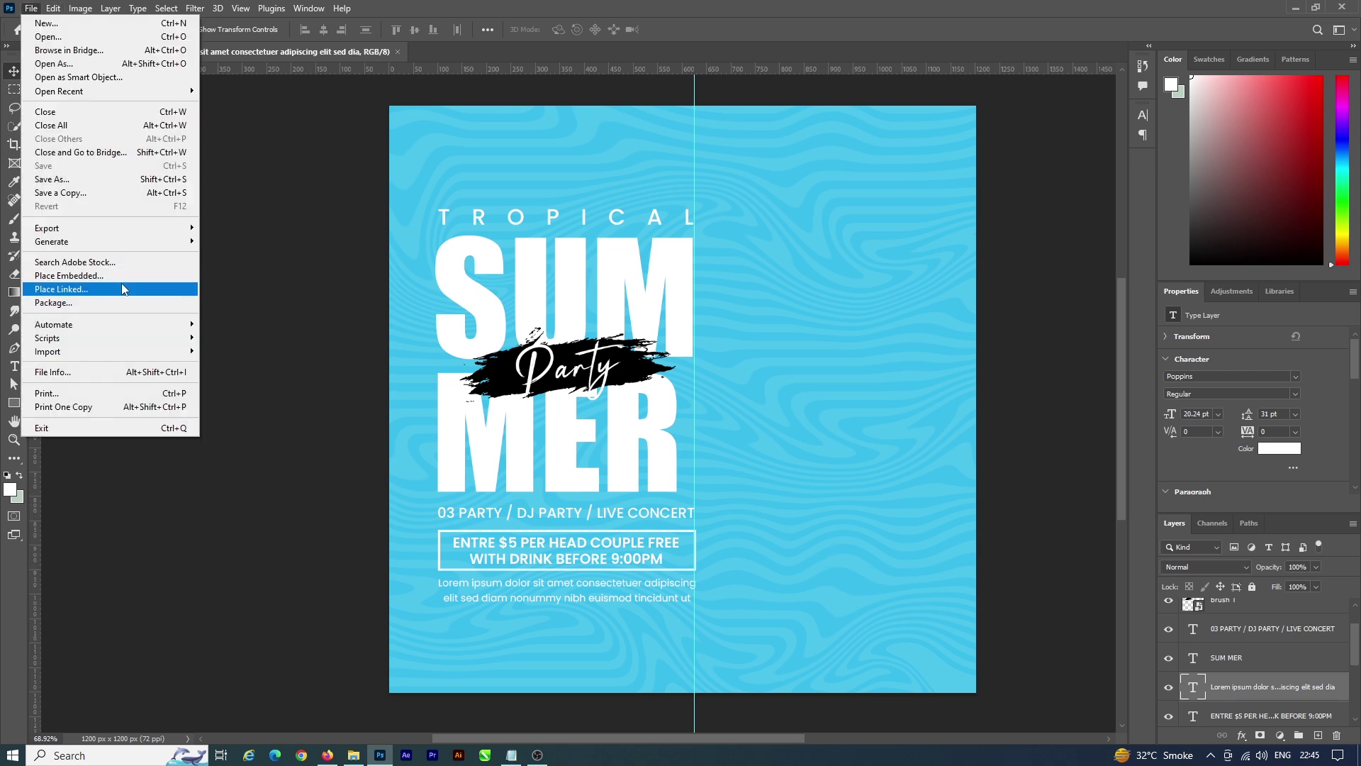
click(130, 282)
click(418, 96)
double_click(419, 96)
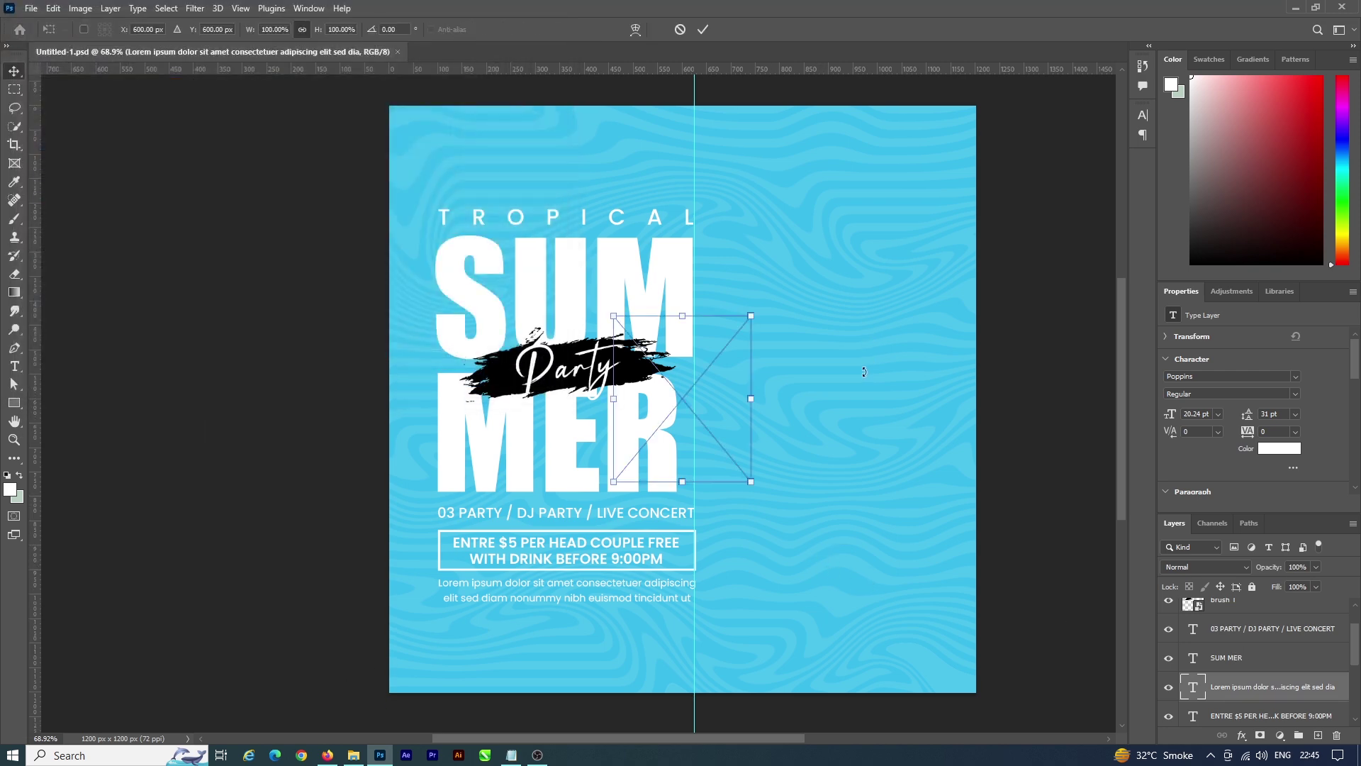
mouse_move(751, 399)
mouse_down()
mouse_move(931, 453)
mouse_move(1006, 454)
mouse_up()
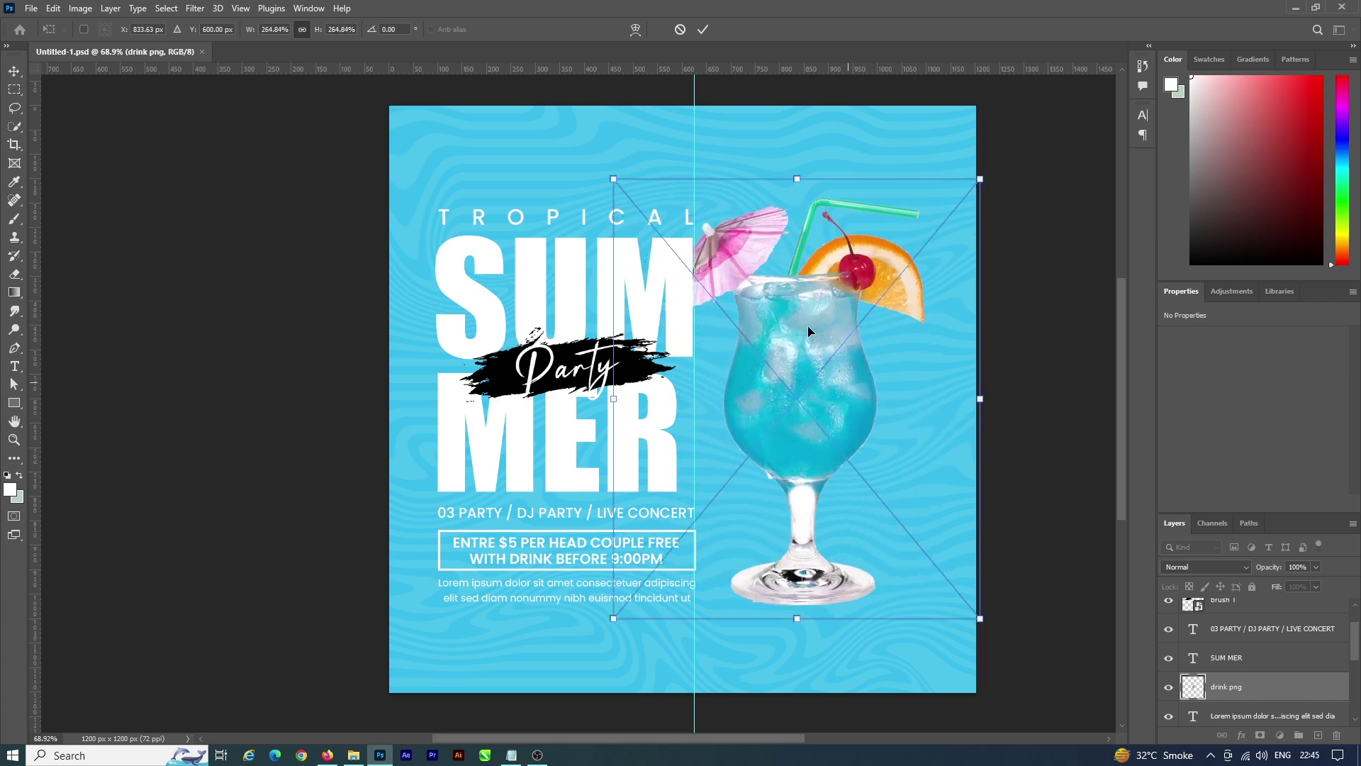
key(Return)
drag(1226, 686, 1227, 612)
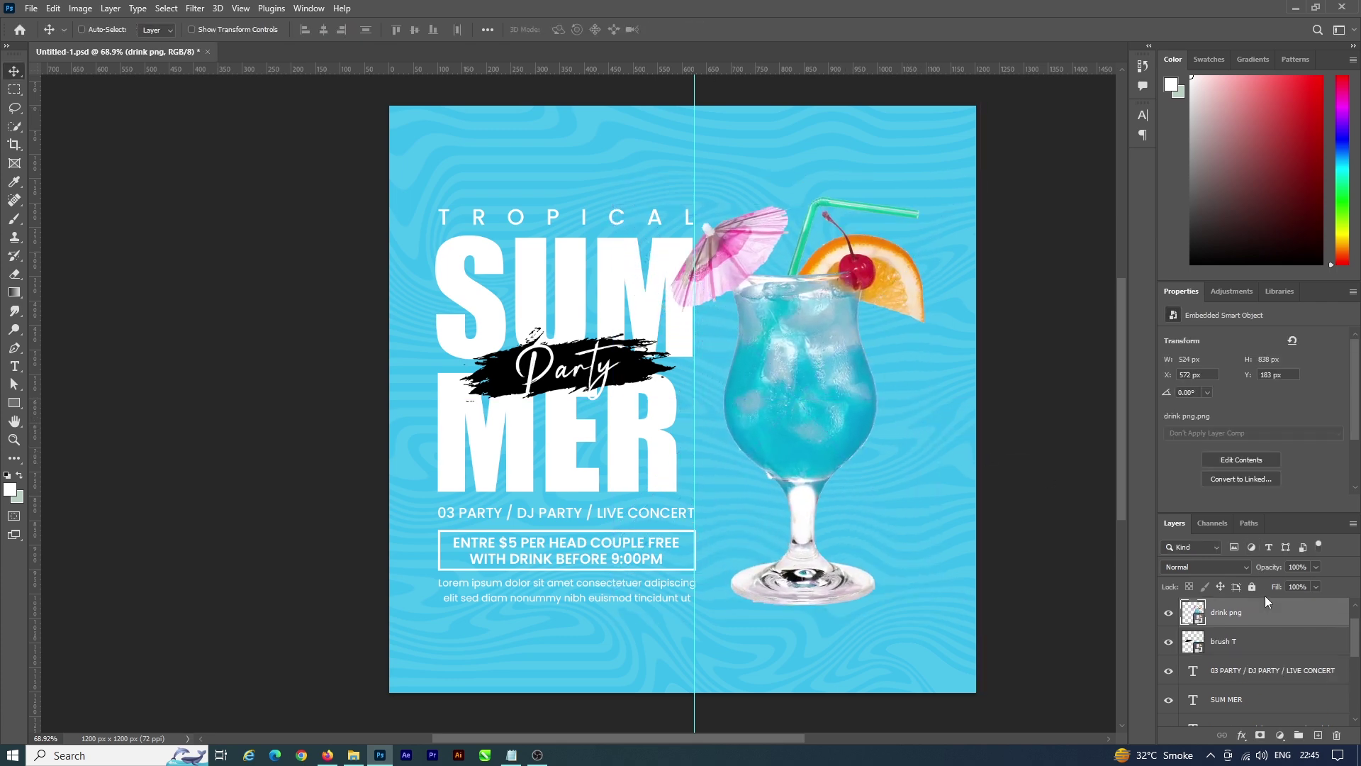
mouse_move(799, 381)
mouse_down()
mouse_move(790, 330)
mouse_move(788, 353)
mouse_up()
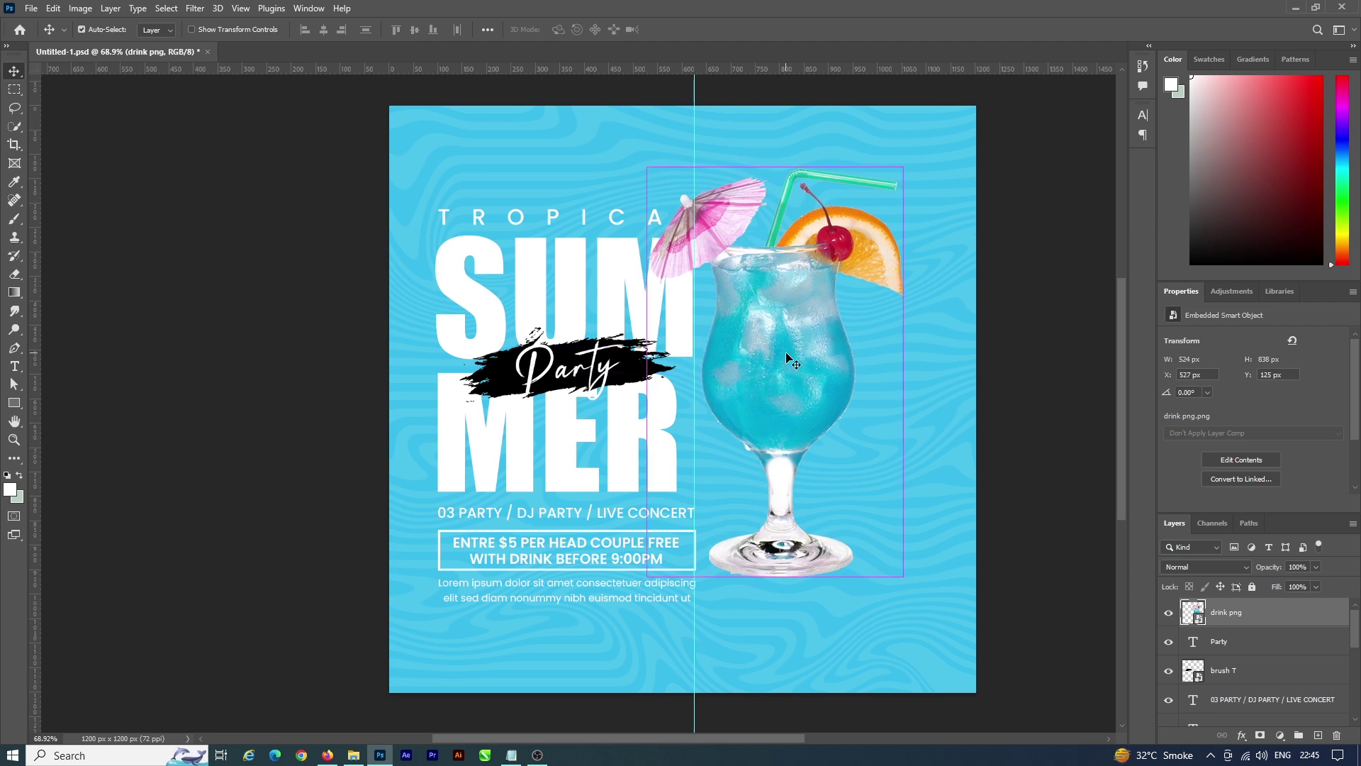
Step: Flip the cocktail horizontally and position it beside SUMMER
key(ctrl+t)
right_click(788, 355)
click(828, 614)
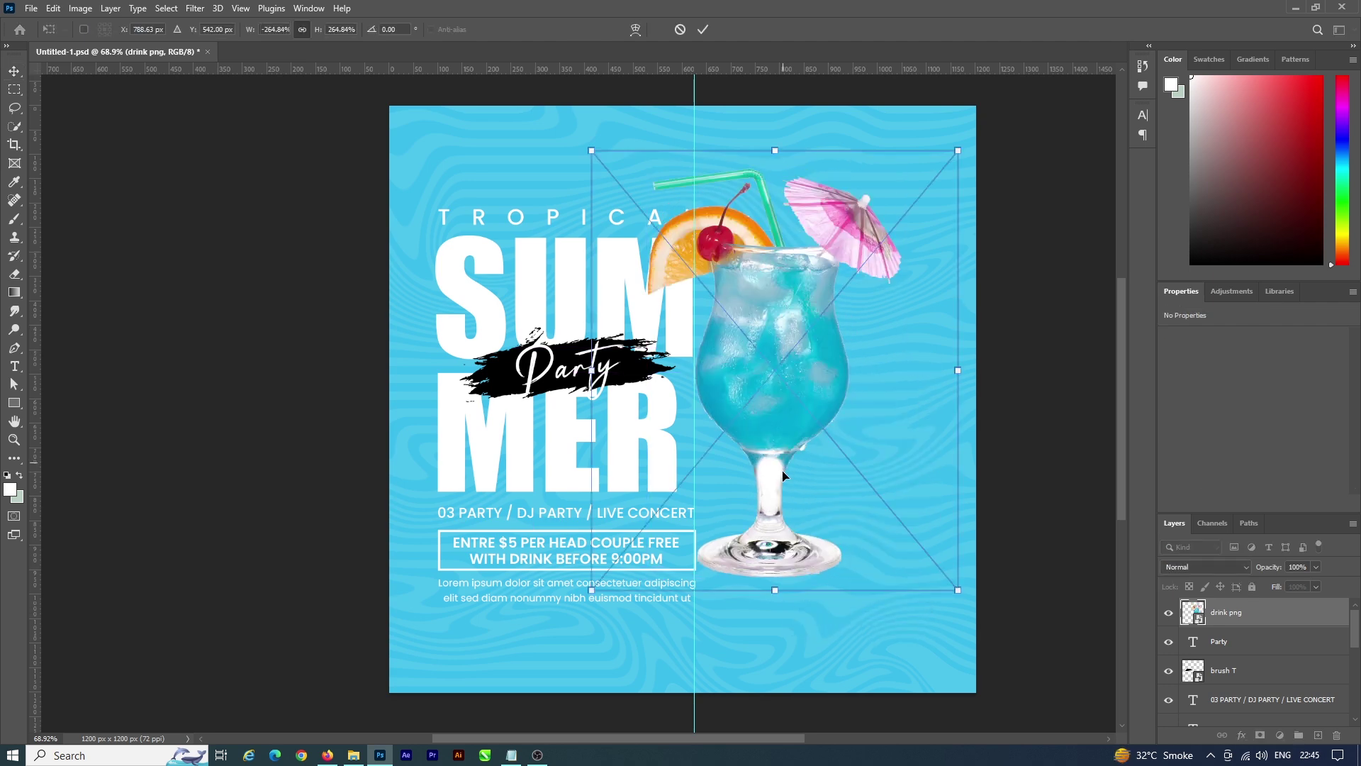
drag(783, 469, 772, 497)
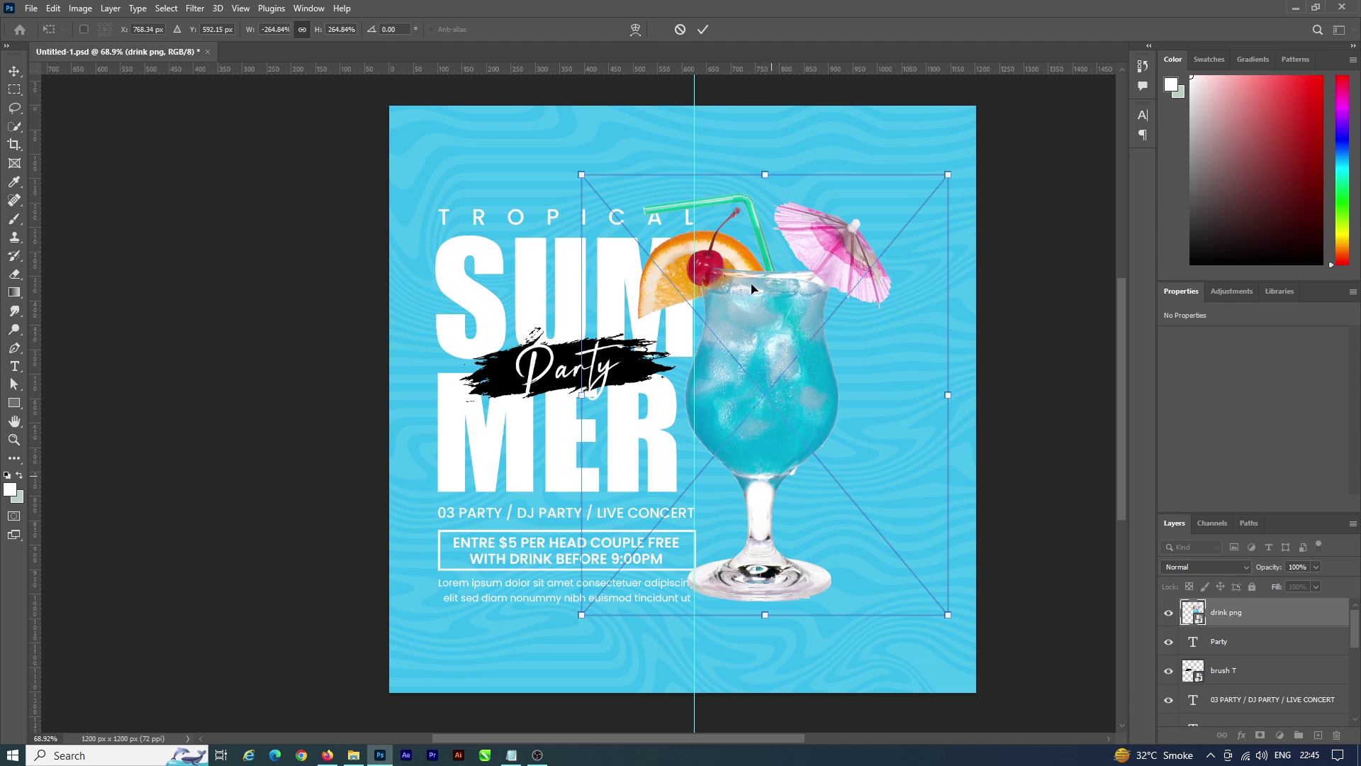
click(703, 29)
scroll(1295, 671, down, 2)
Step: Scale the layers from the top down to TROPICAL up about 110% and nudge them into place
scroll(1295, 671, down, 3)
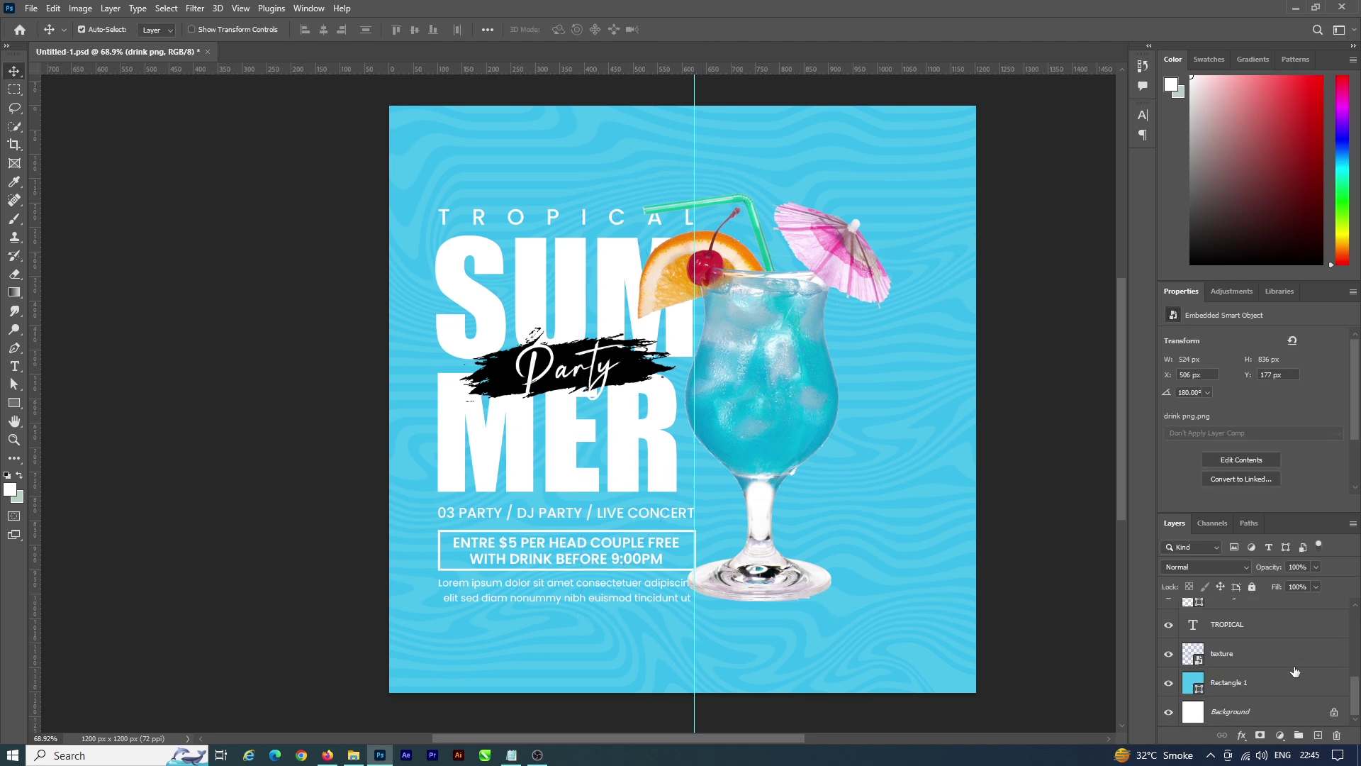
shift+click(1280, 638)
key(ctrl+t)
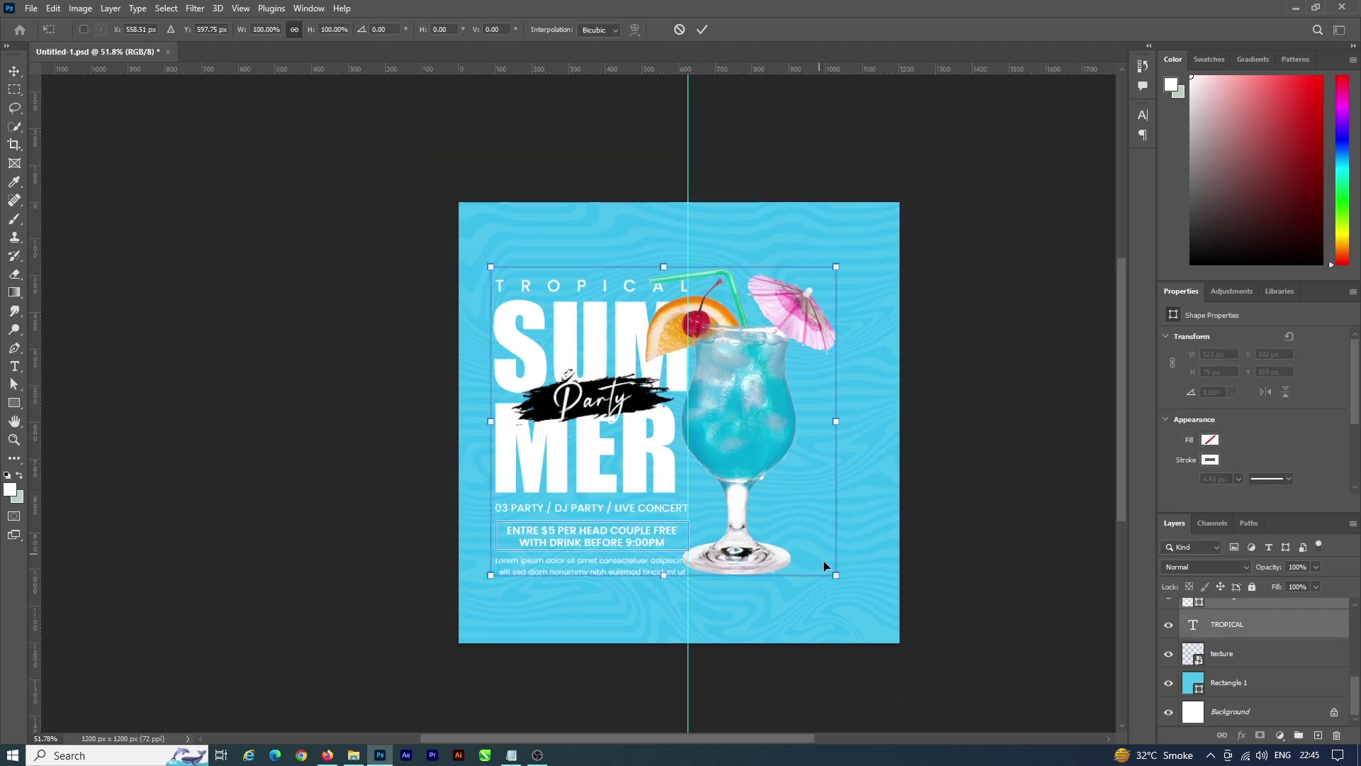
drag(848, 580, 870, 593)
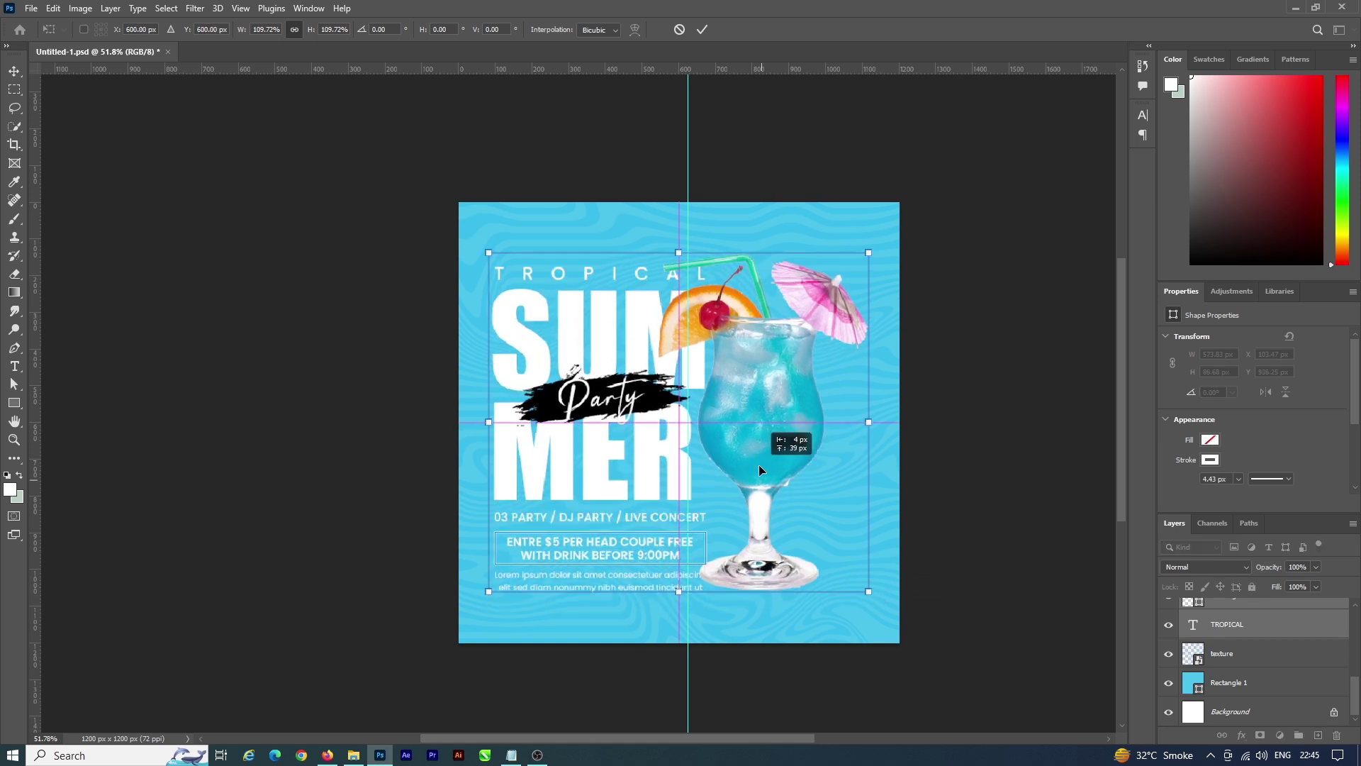
drag(759, 467, 760, 471)
click(703, 31)
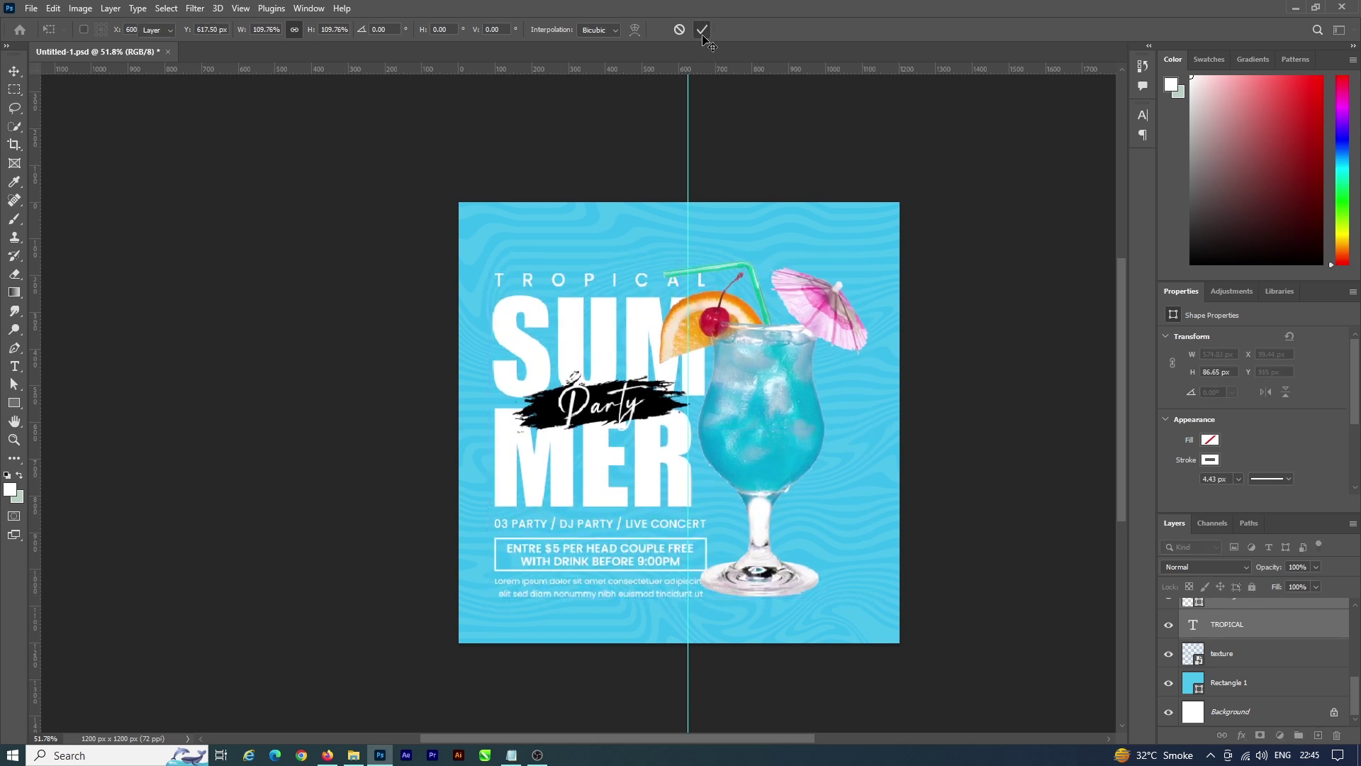
scroll(691, 474, up, 3)
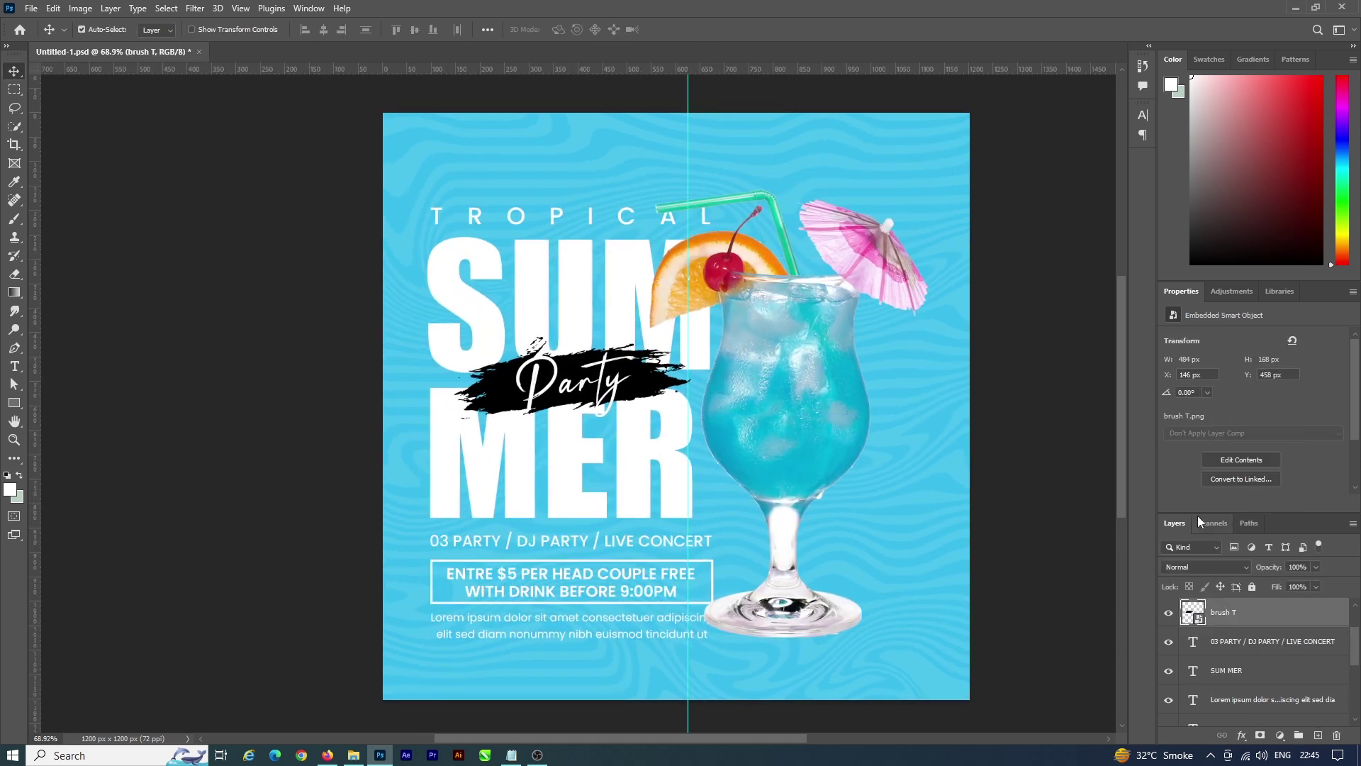
Step: Give the Party brush stroke an orange Color Overlay sampled from the orange slice, and save
click(1241, 735)
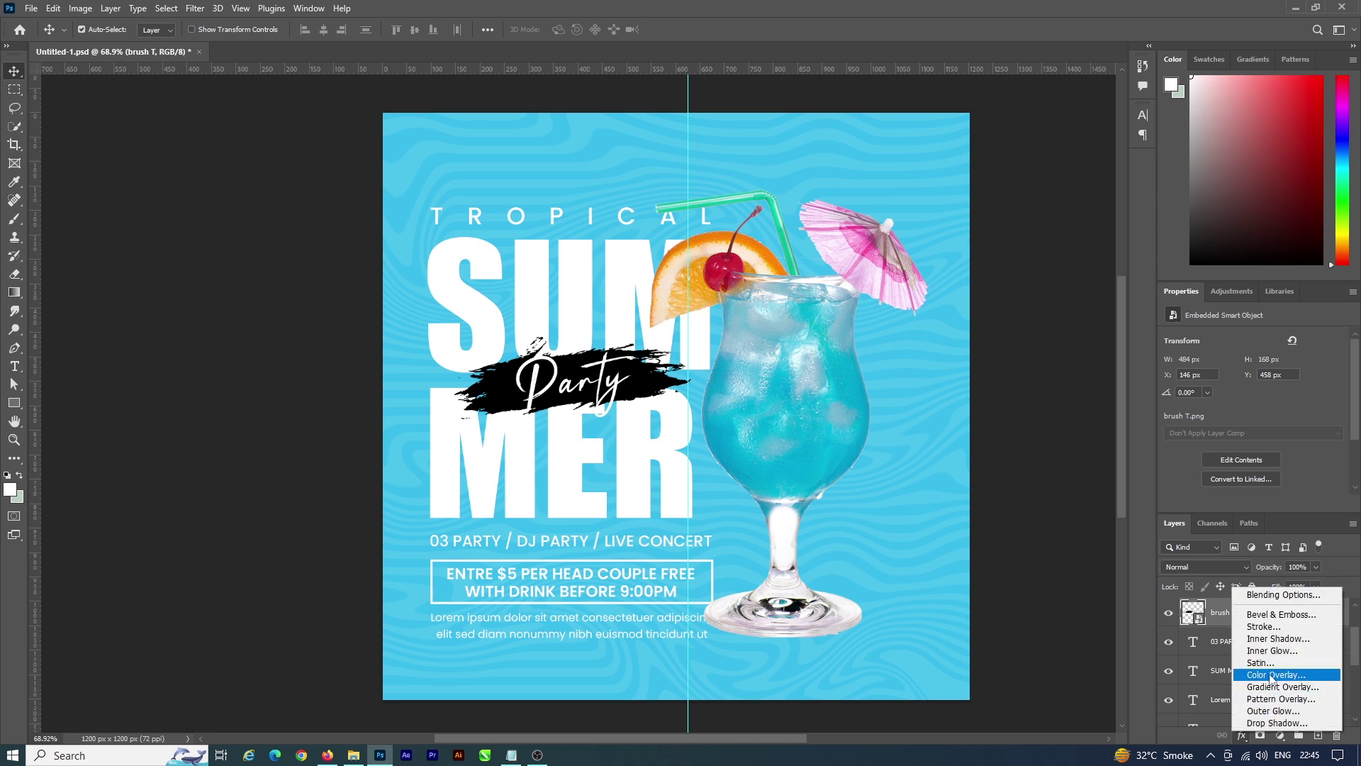
click(879, 505)
click(1143, 453)
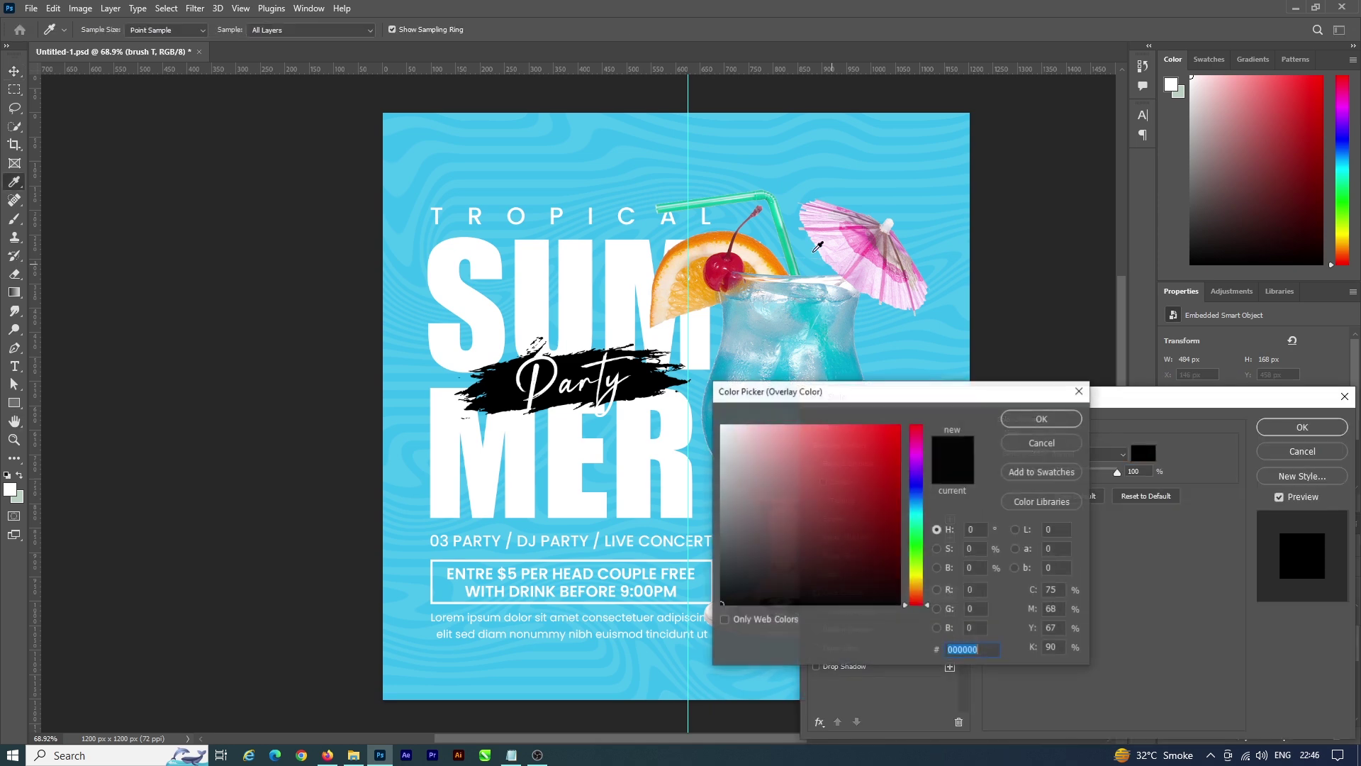
click(772, 258)
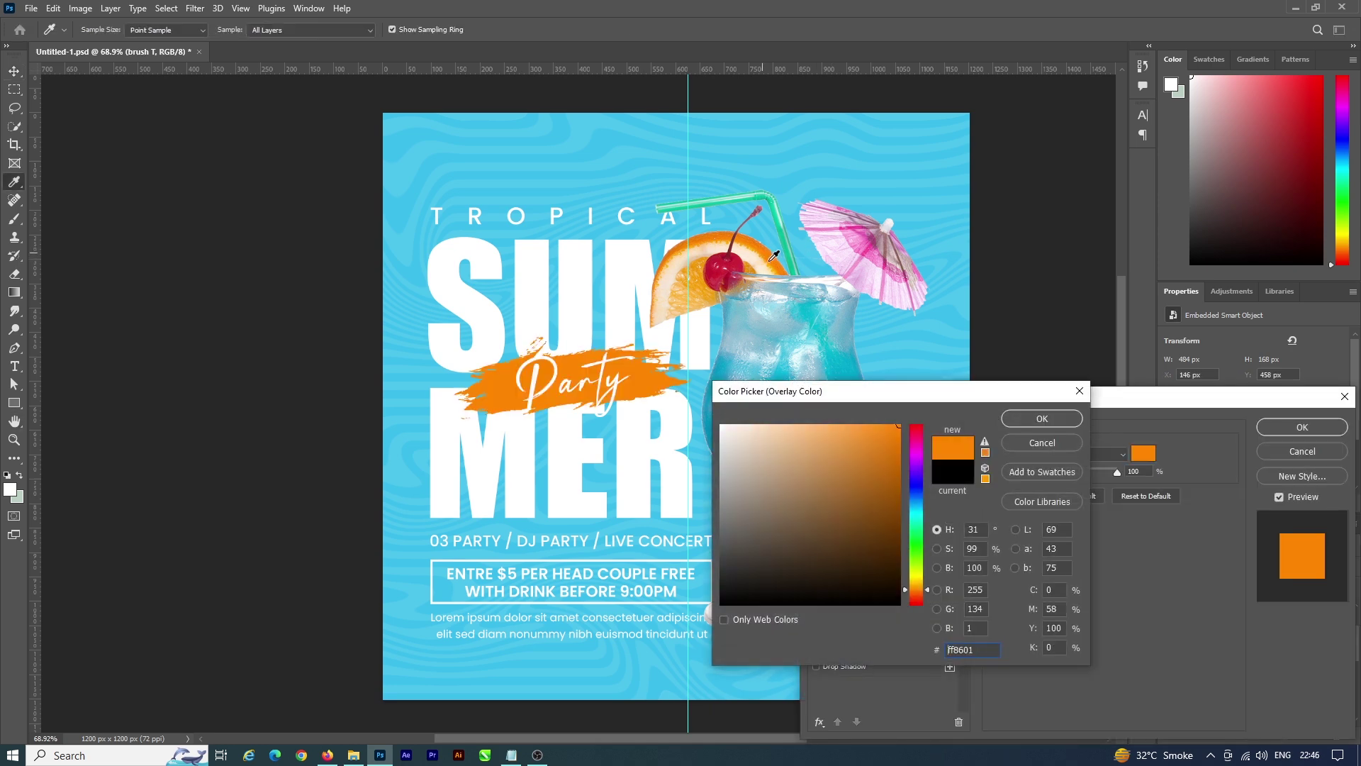
click(1017, 422)
click(1302, 427)
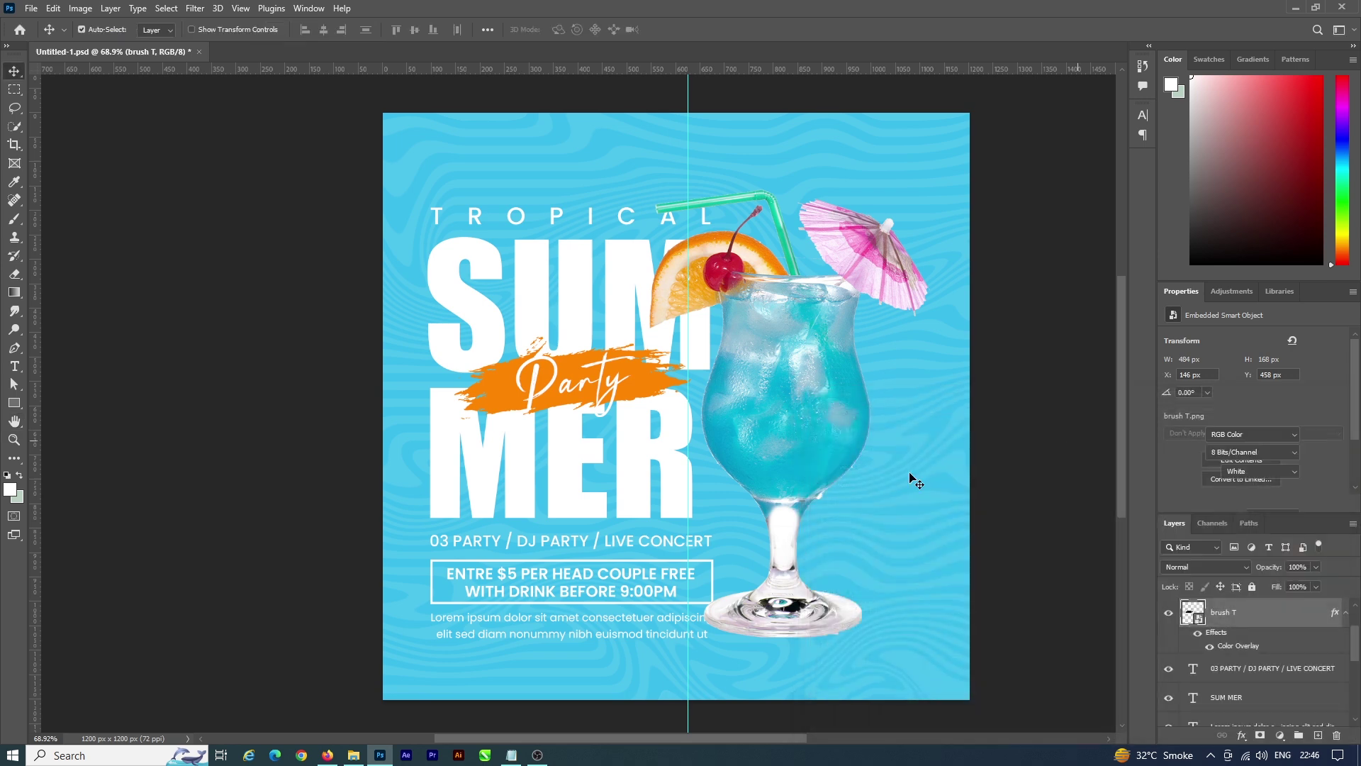
scroll(908, 482, down, 1)
key(ctrl+s)
scroll(780, 529, down, 1)
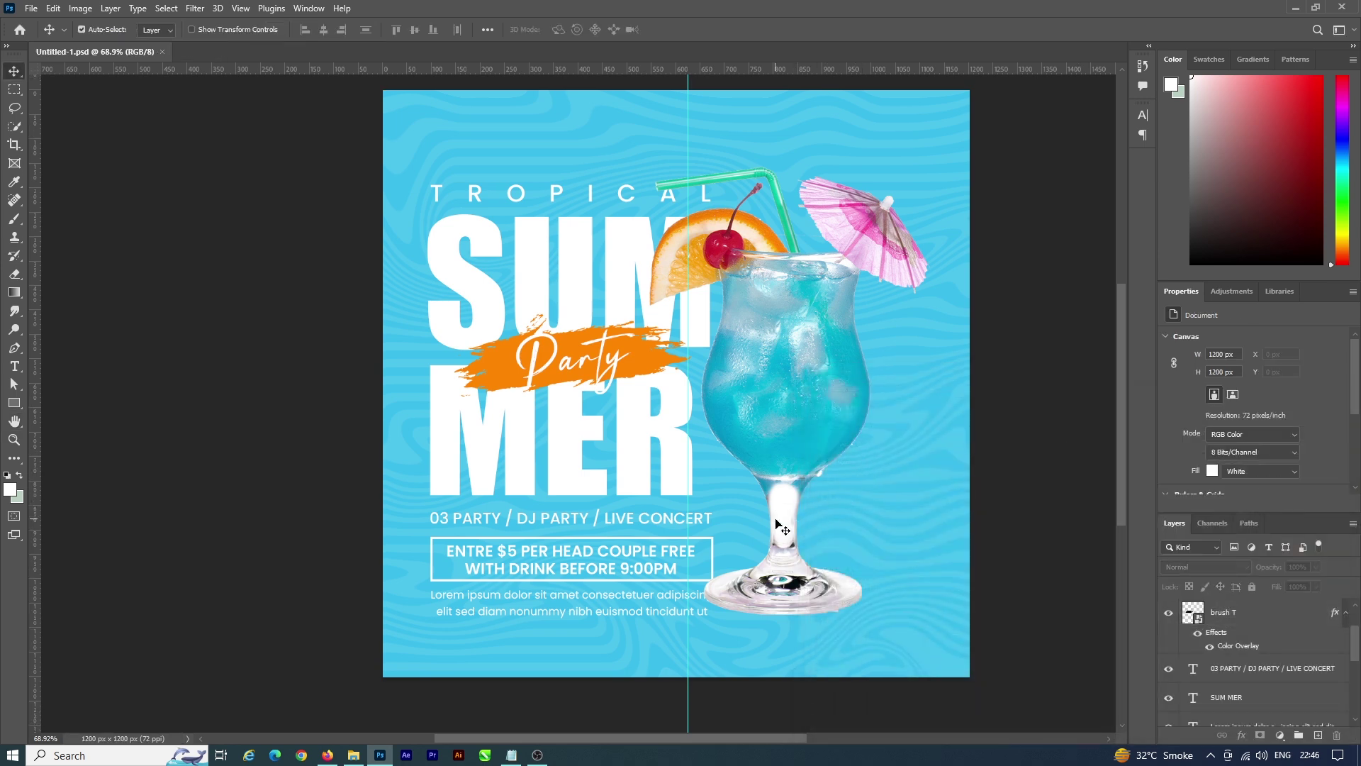
click(799, 464)
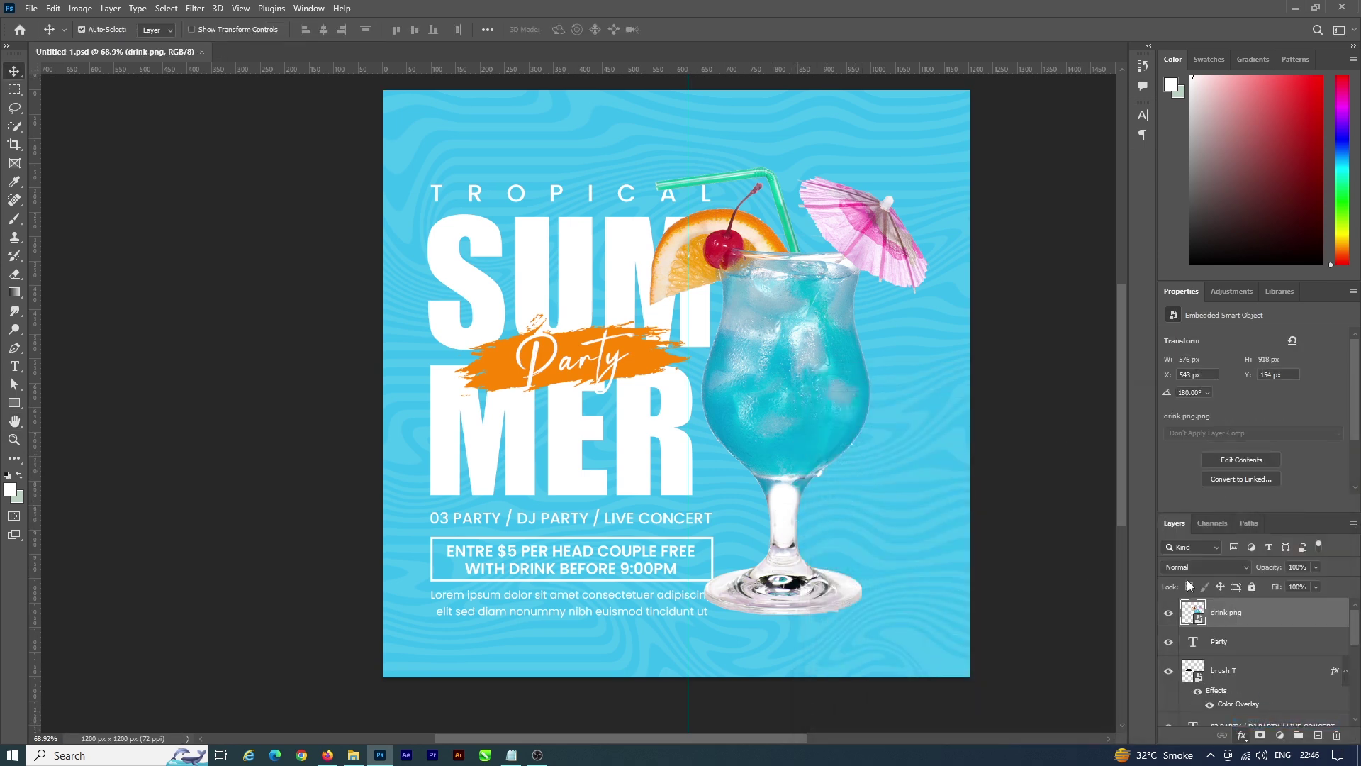
Step: Add a smaller drop shadow to the cocktail and split it into its own layer
double_click(1188, 603)
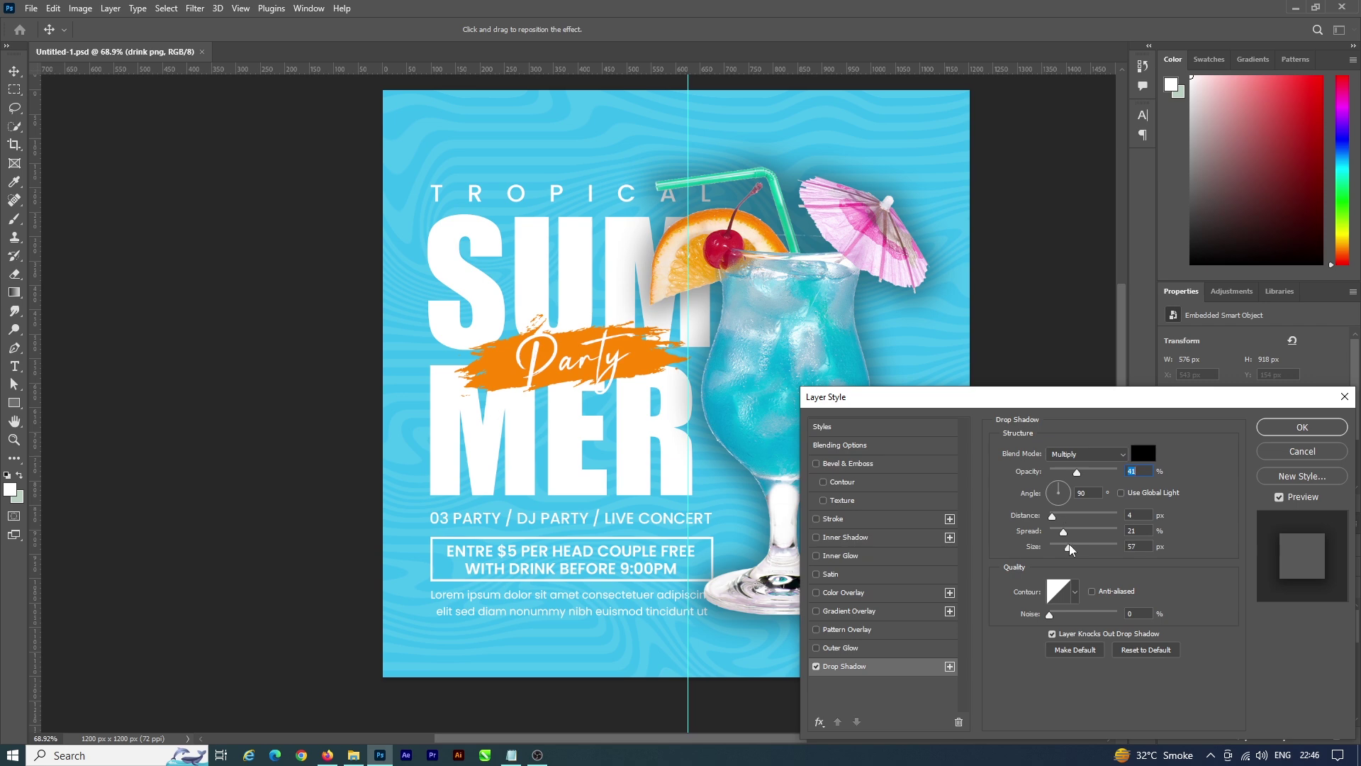
mouse_move(1070, 548)
mouse_down()
mouse_move(1060, 551)
mouse_move(1063, 517)
mouse_move(1068, 552)
mouse_up()
click(1302, 427)
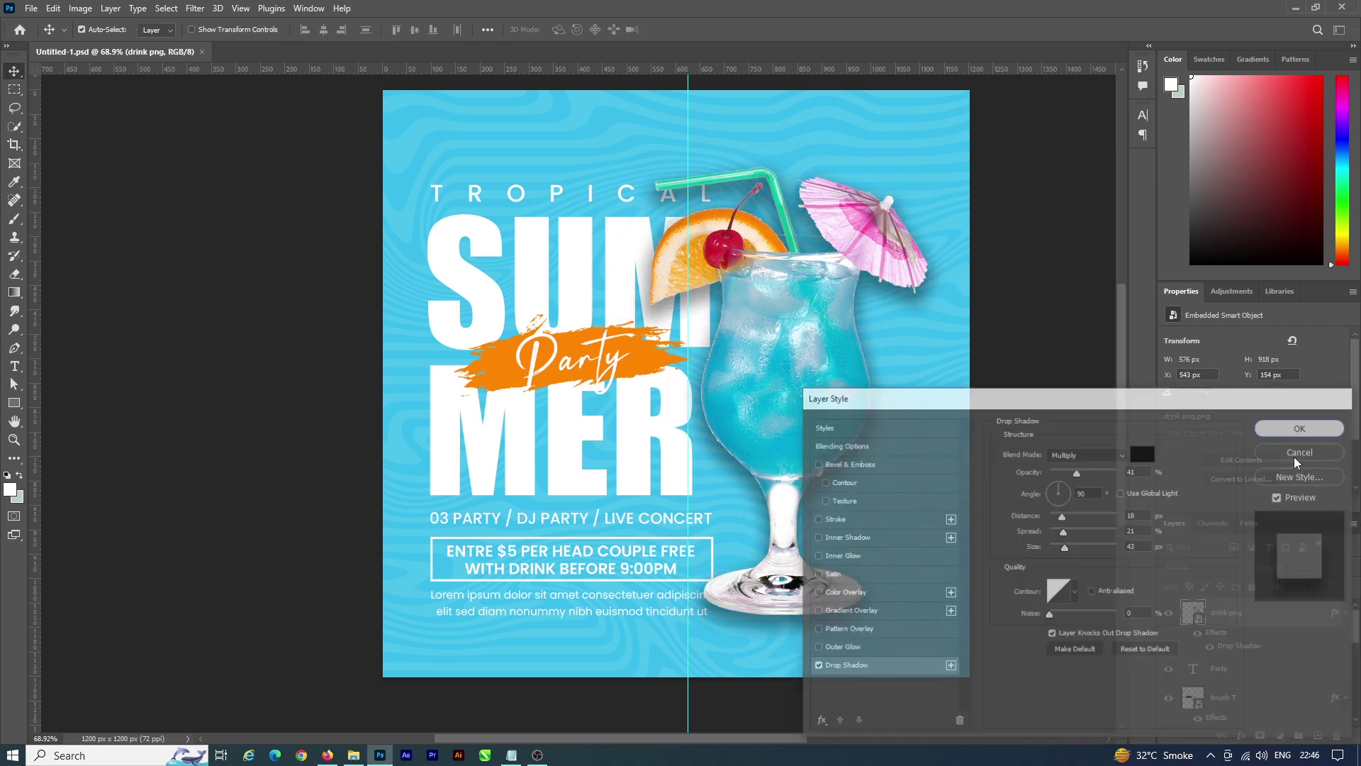
right_click(1234, 646)
click(1272, 615)
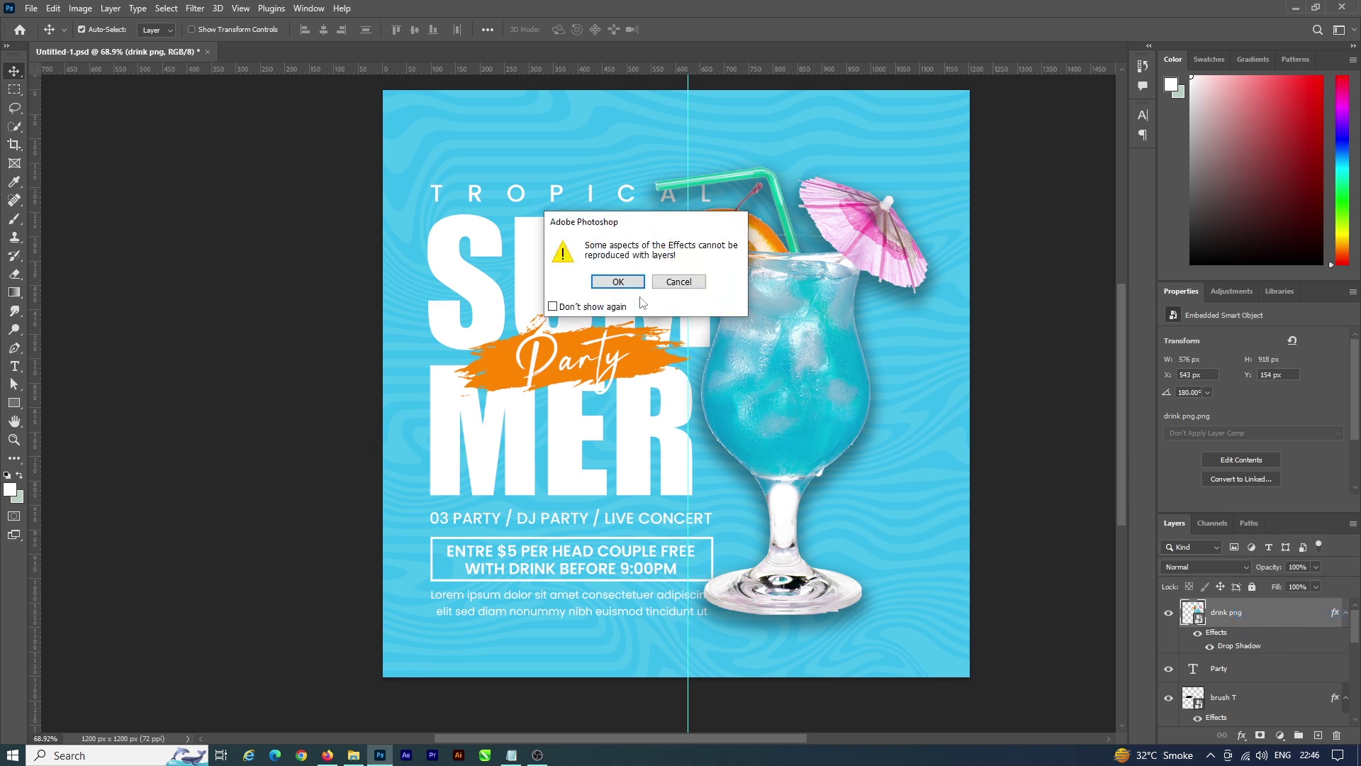
click(618, 282)
Step: Move the shadow layer above SUM MER, clip it to that text and save
click(1263, 638)
scroll(1268, 653, down, 2)
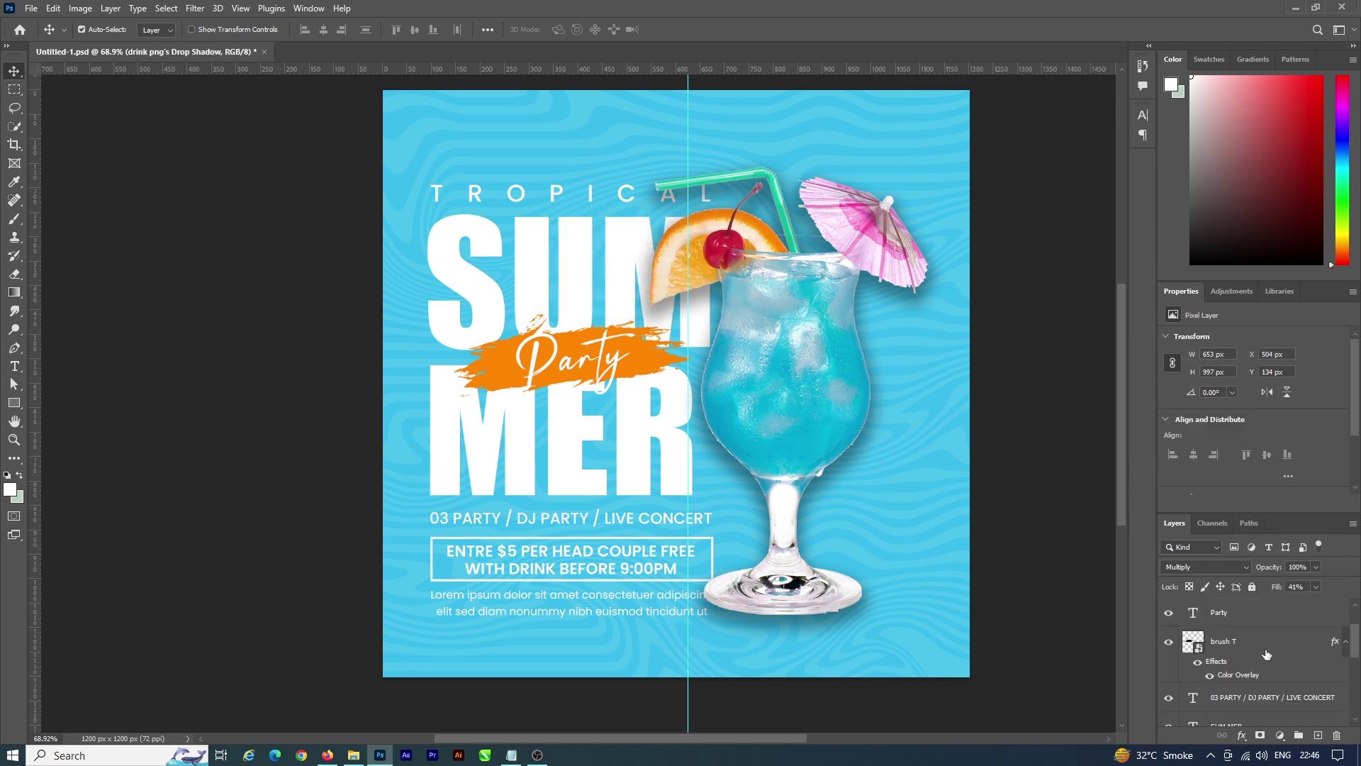
scroll(1276, 663, down, 2)
scroll(1277, 663, down, 1)
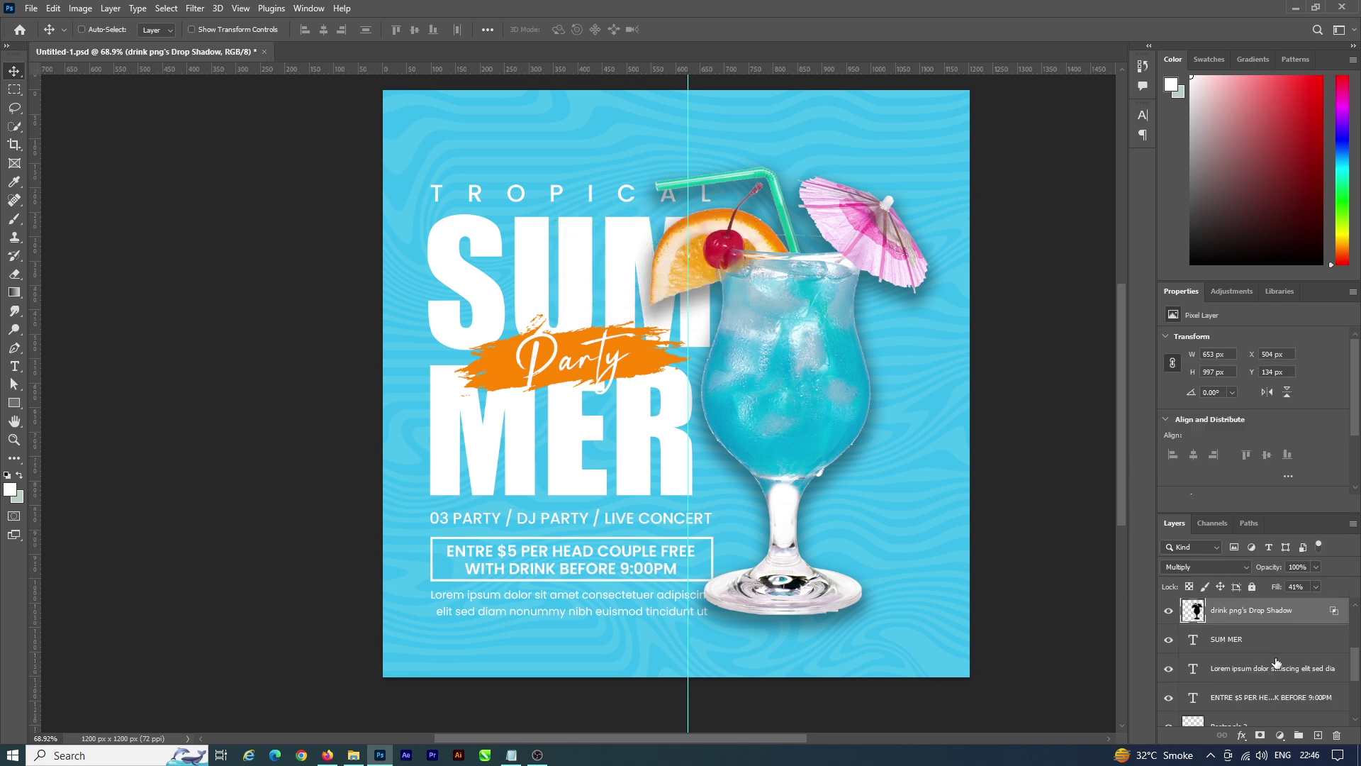
scroll(1276, 663, down, 1)
key(ctrl+bracketright)
key(ctrl+bracketright)
key(ctrl+bracketright)
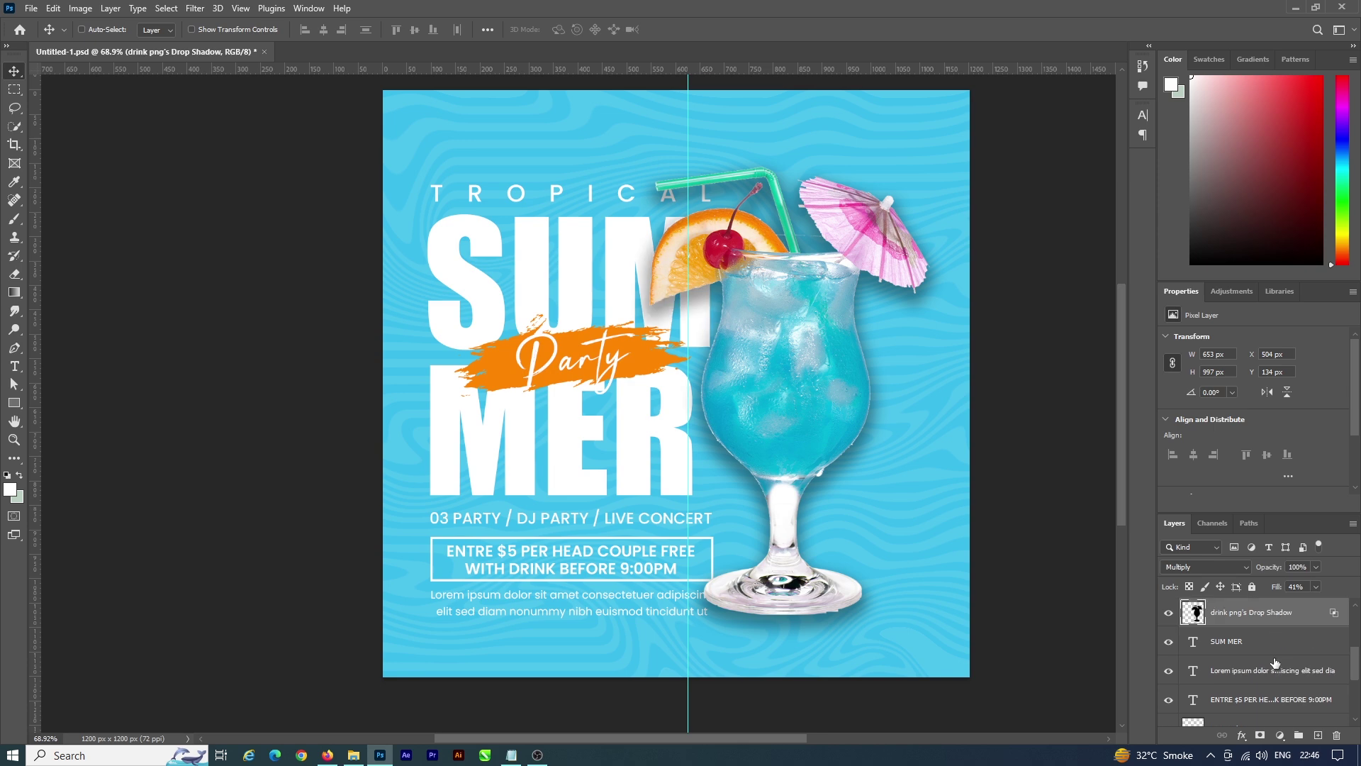
alt+click(1269, 621)
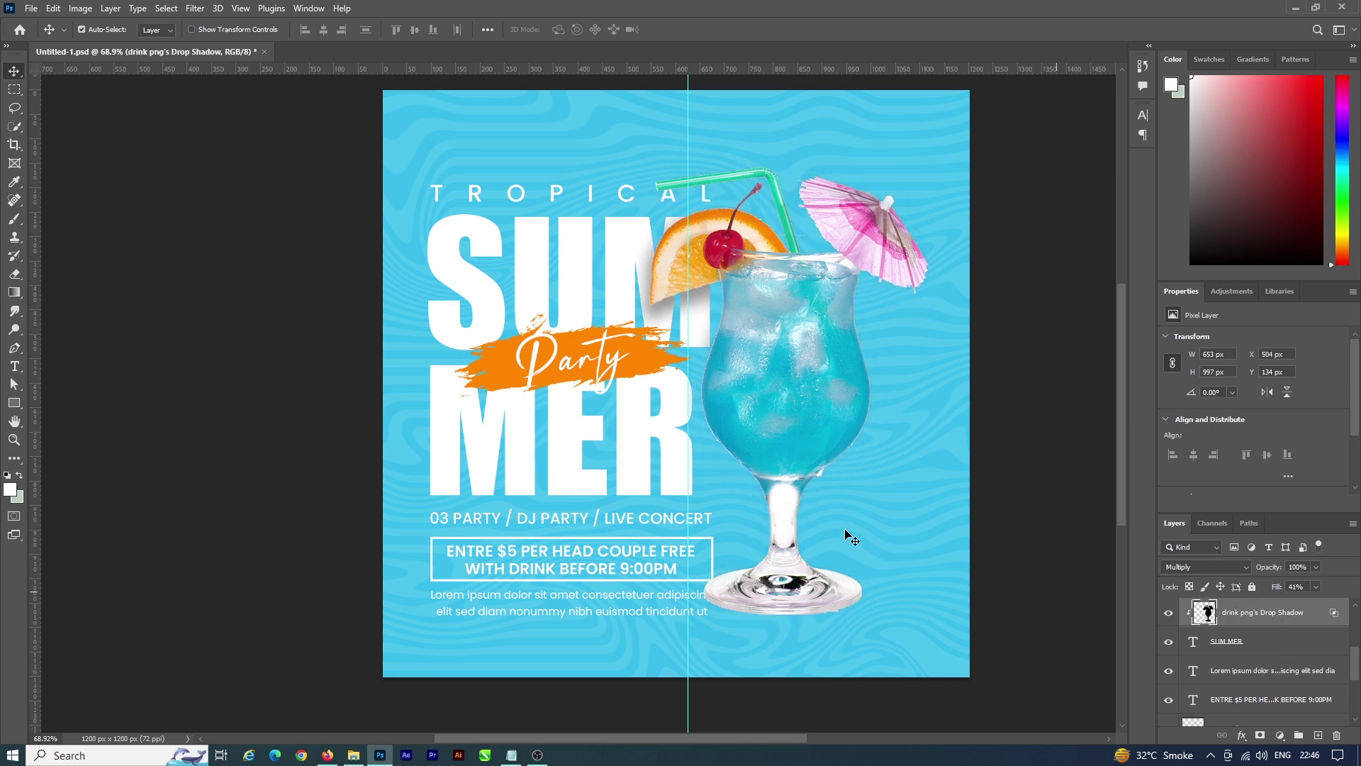
click(1029, 432)
key(ctrl+s)
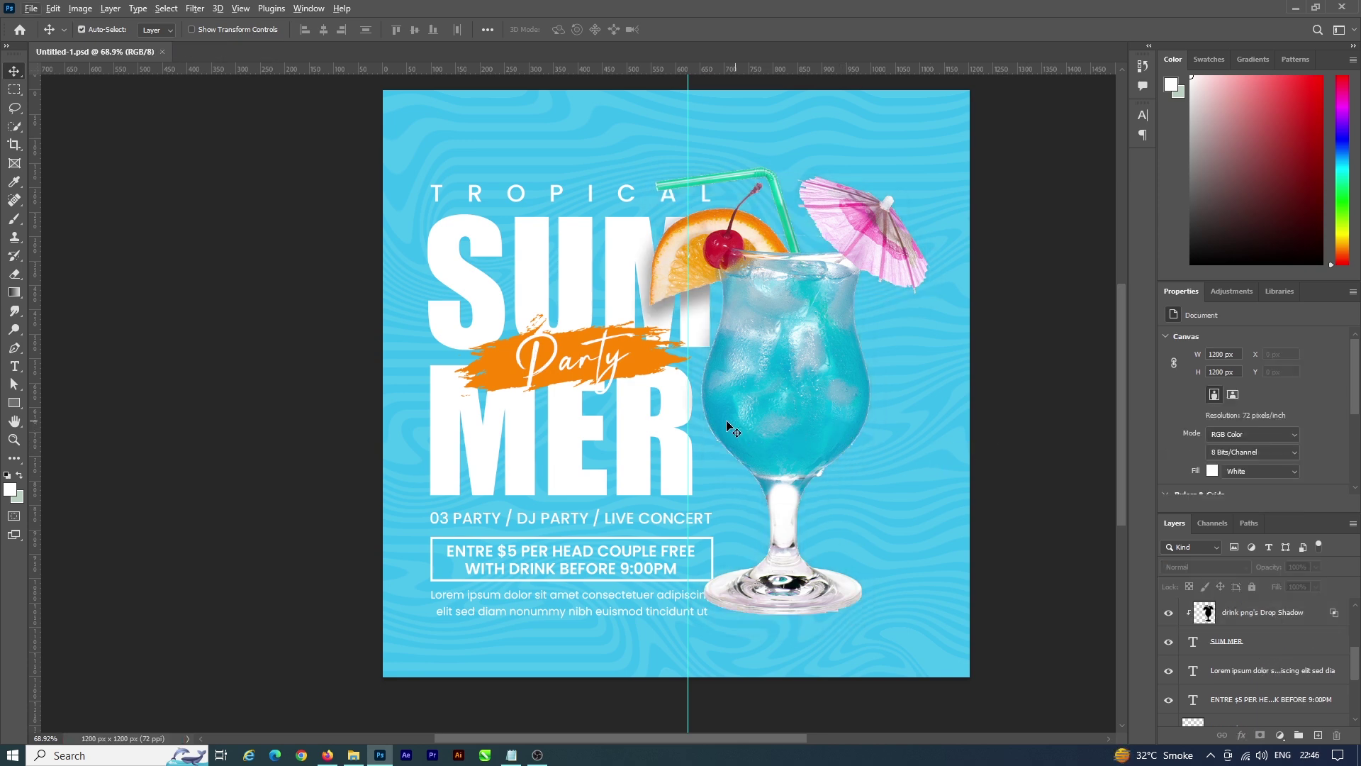
scroll(784, 570, up, 1)
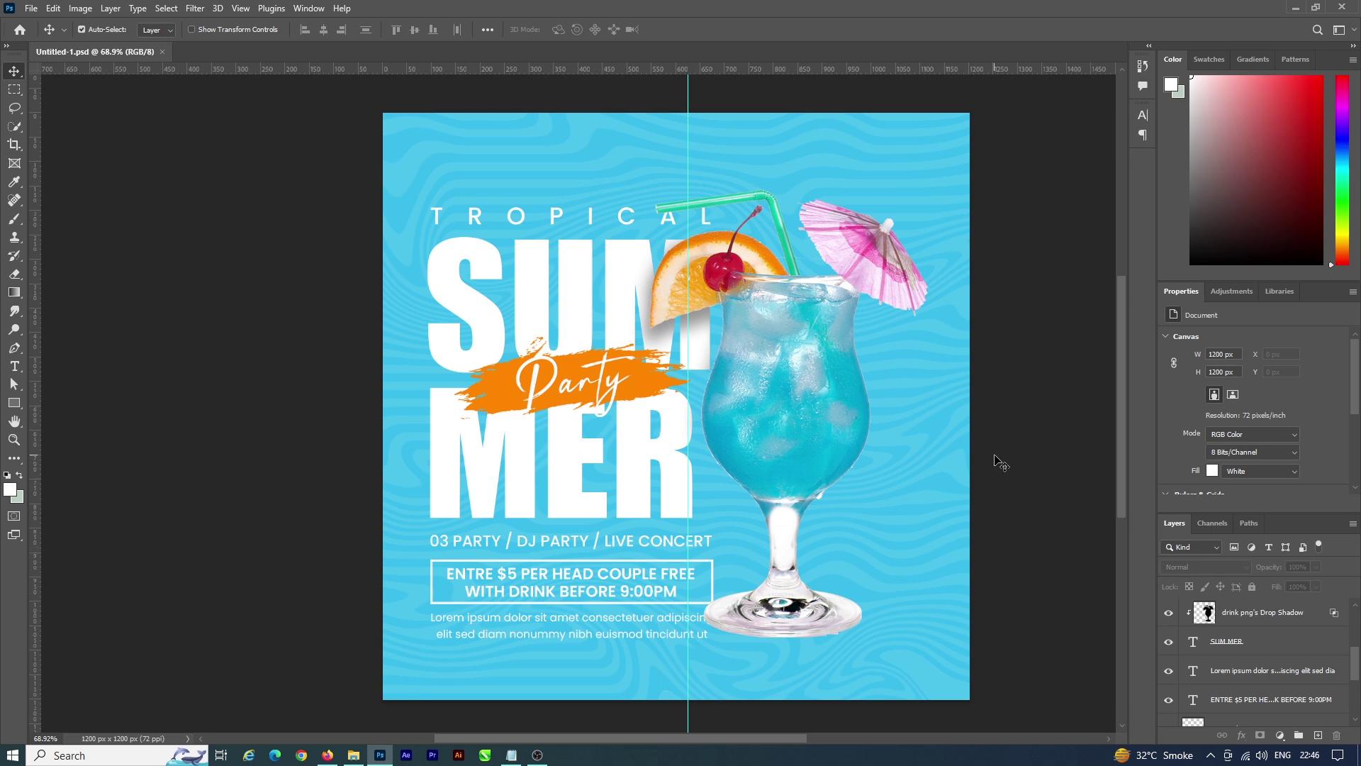
Step: Bring the leaf from the summer objects file into the top-left corner at about half size
click(32, 8)
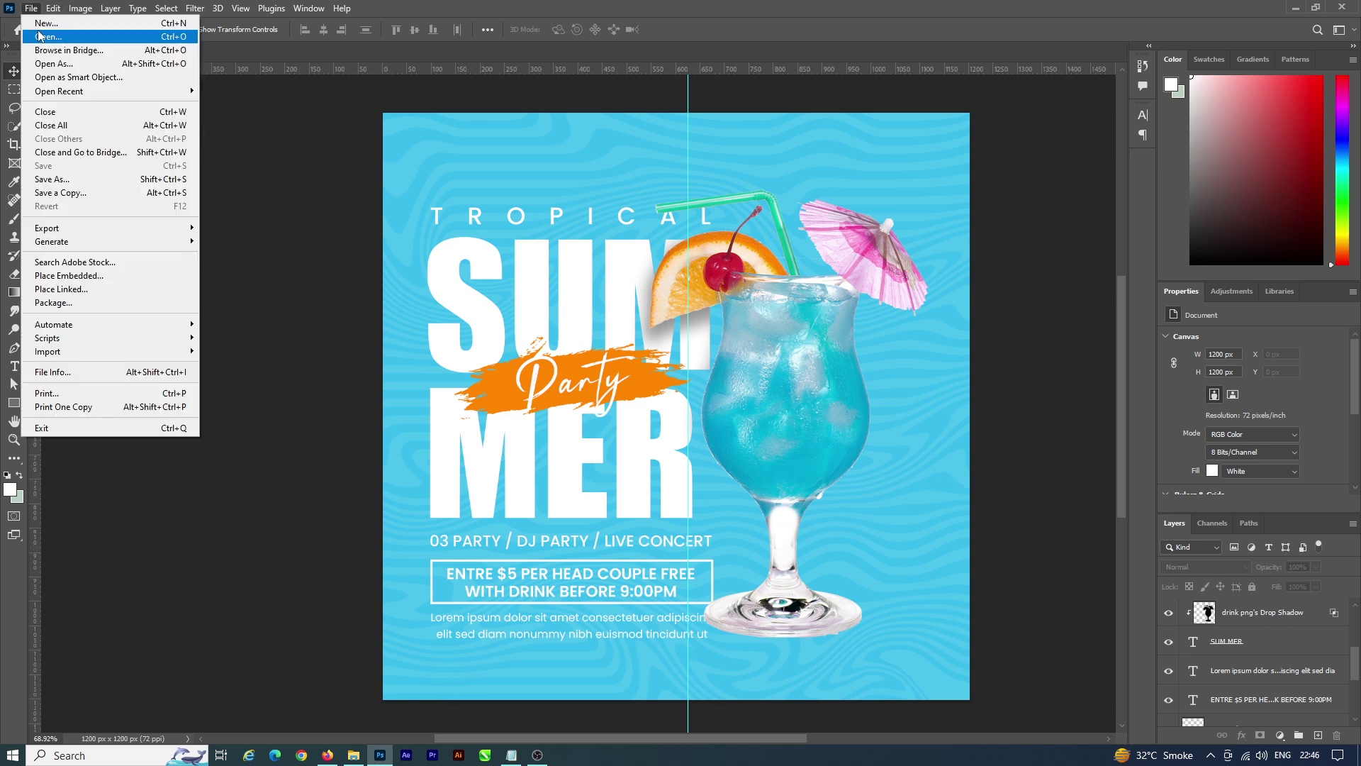
double_click(258, 87)
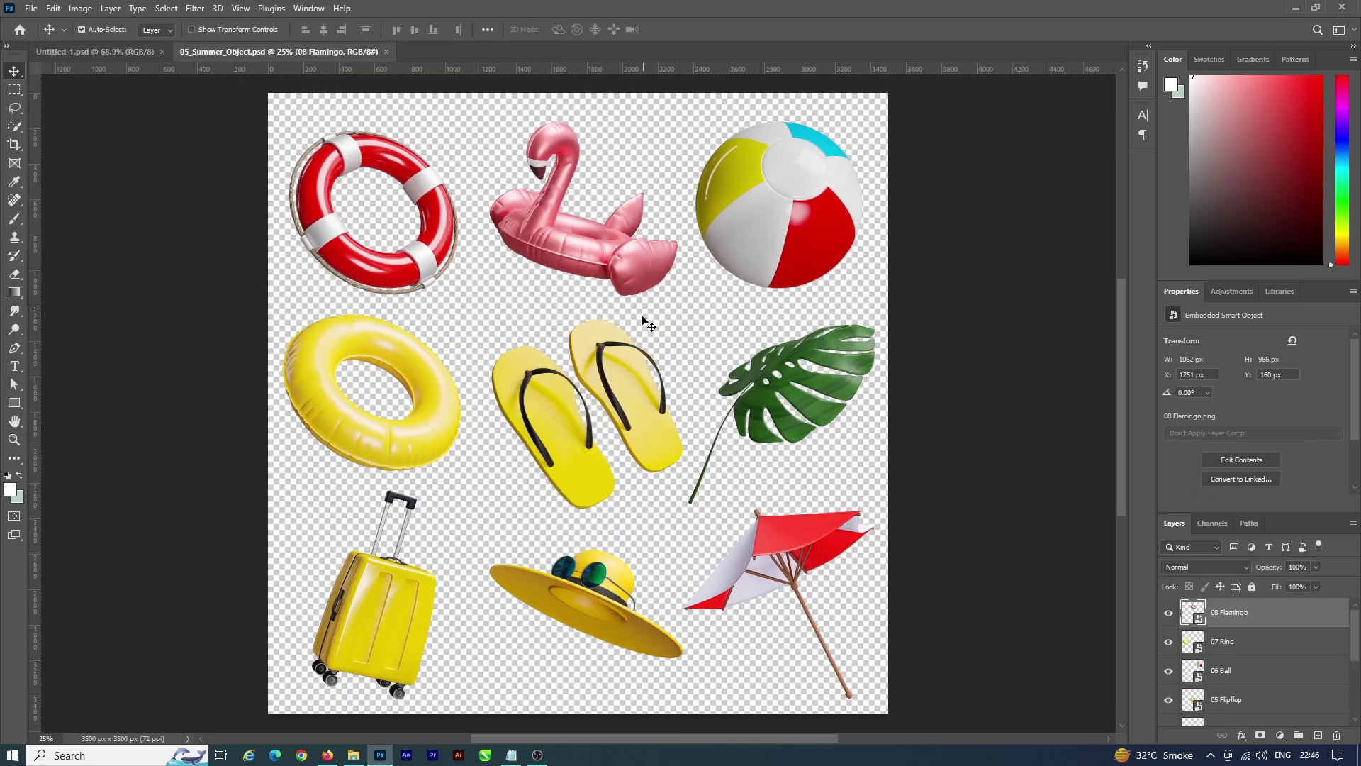
mouse_move(797, 333)
mouse_down()
mouse_move(457, 181)
mouse_move(449, 118)
mouse_up()
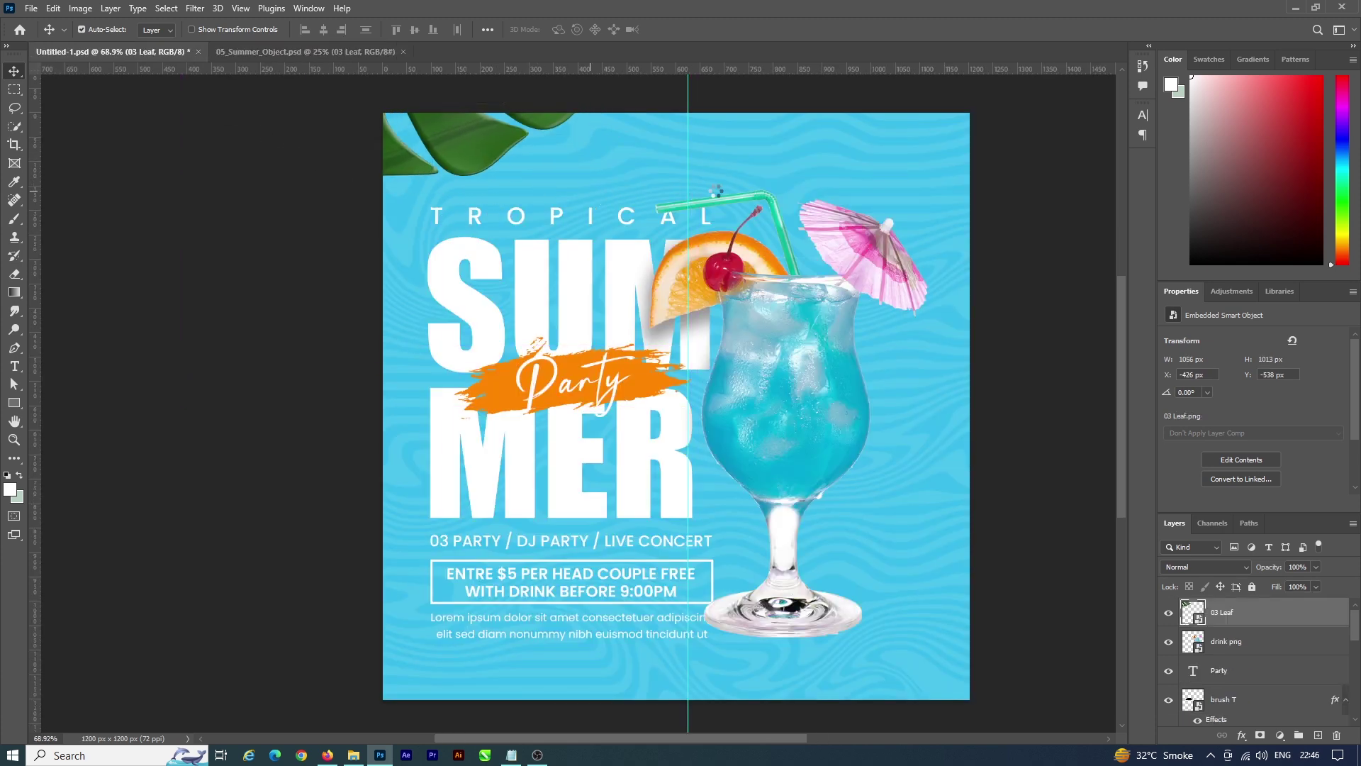
key(ctrl+t)
mouse_move(732, 115)
mouse_down()
mouse_move(552, 124)
mouse_move(496, 180)
mouse_up()
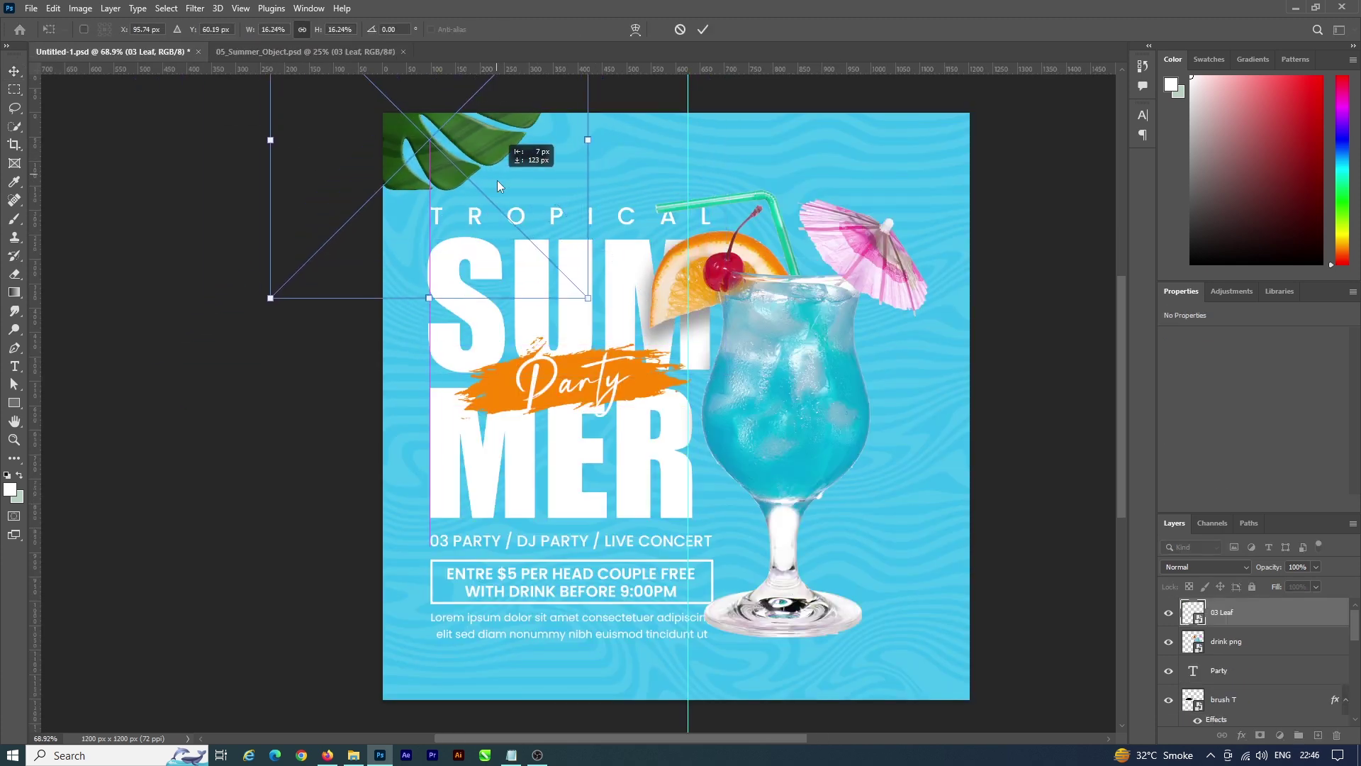
click(702, 29)
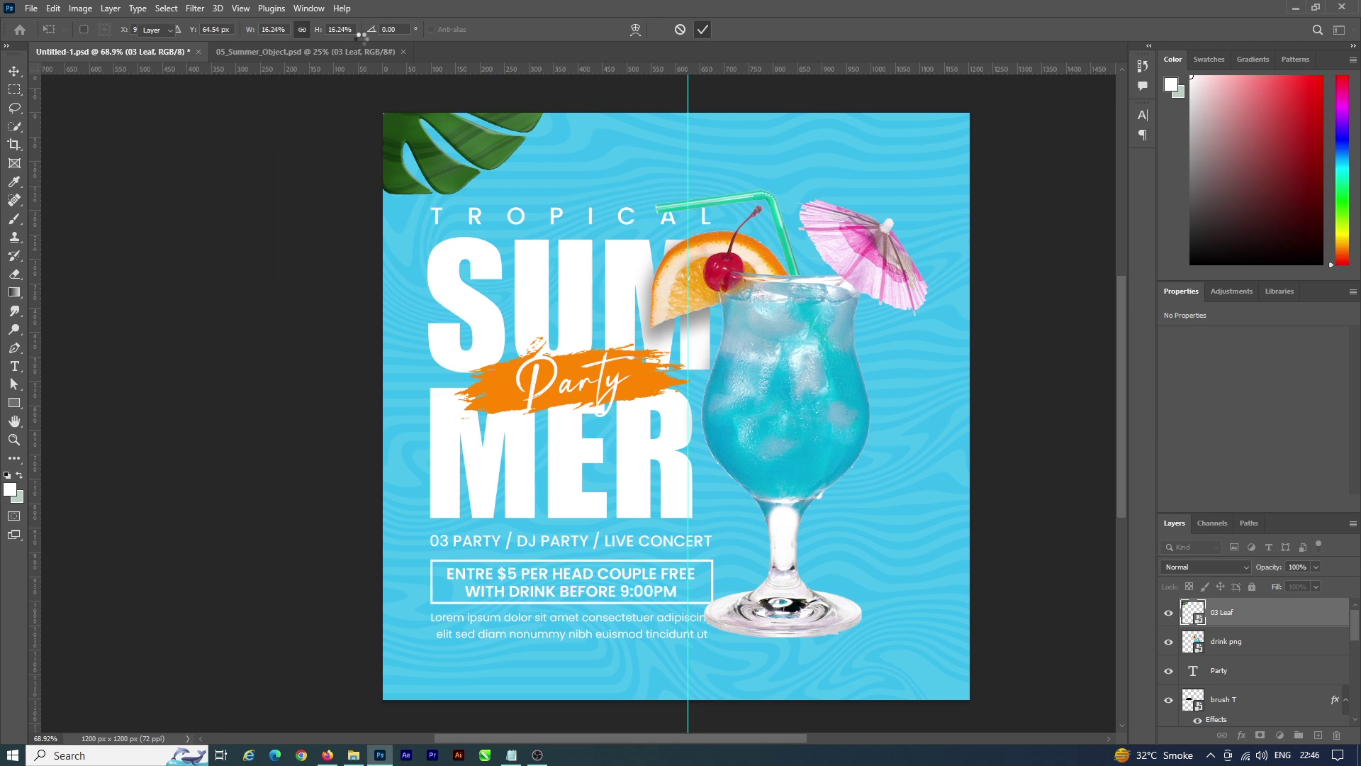
Step: Add a small, tilted beach ball peeking in from the poster's right edge
click(292, 52)
drag(771, 210, 949, 570)
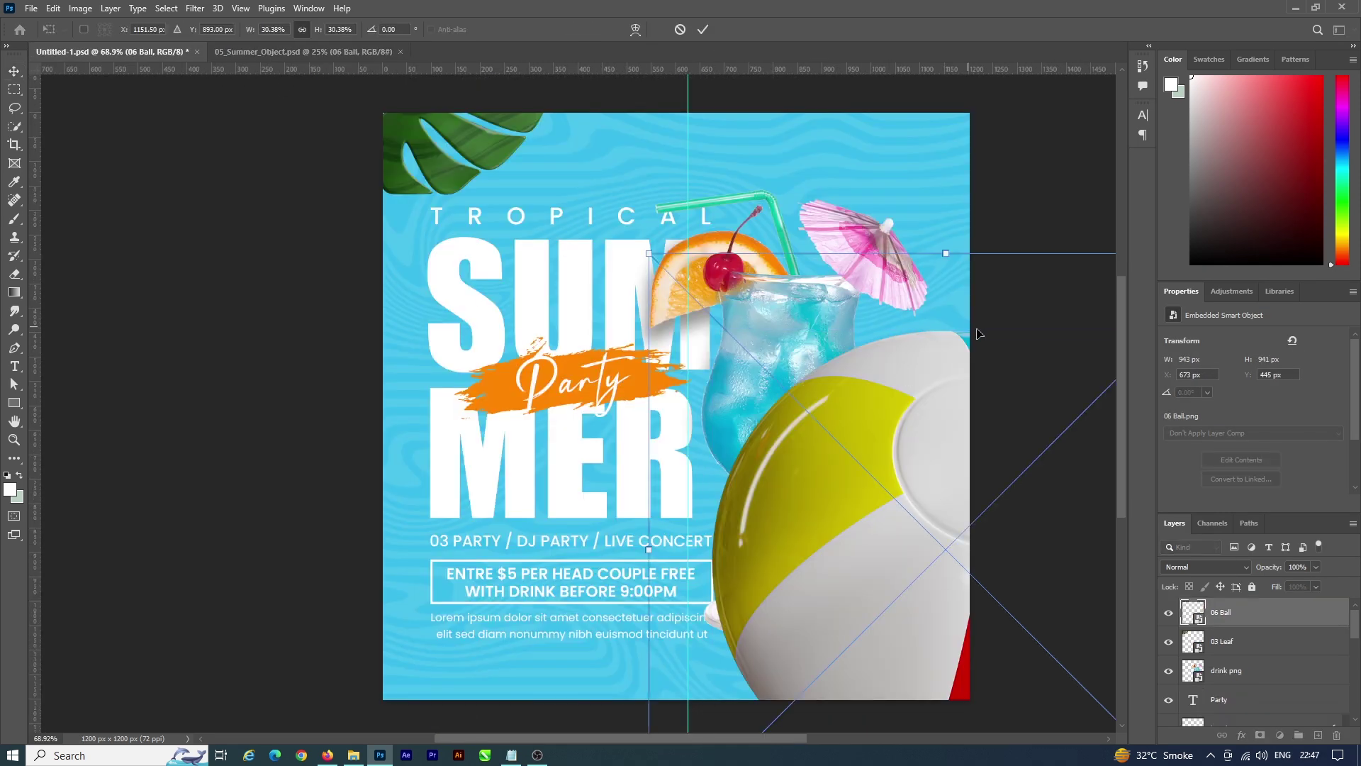
key(ctrl+t)
drag(941, 330, 964, 419)
mouse_move(1039, 518)
mouse_down()
mouse_move(1029, 363)
mouse_move(1021, 397)
mouse_up()
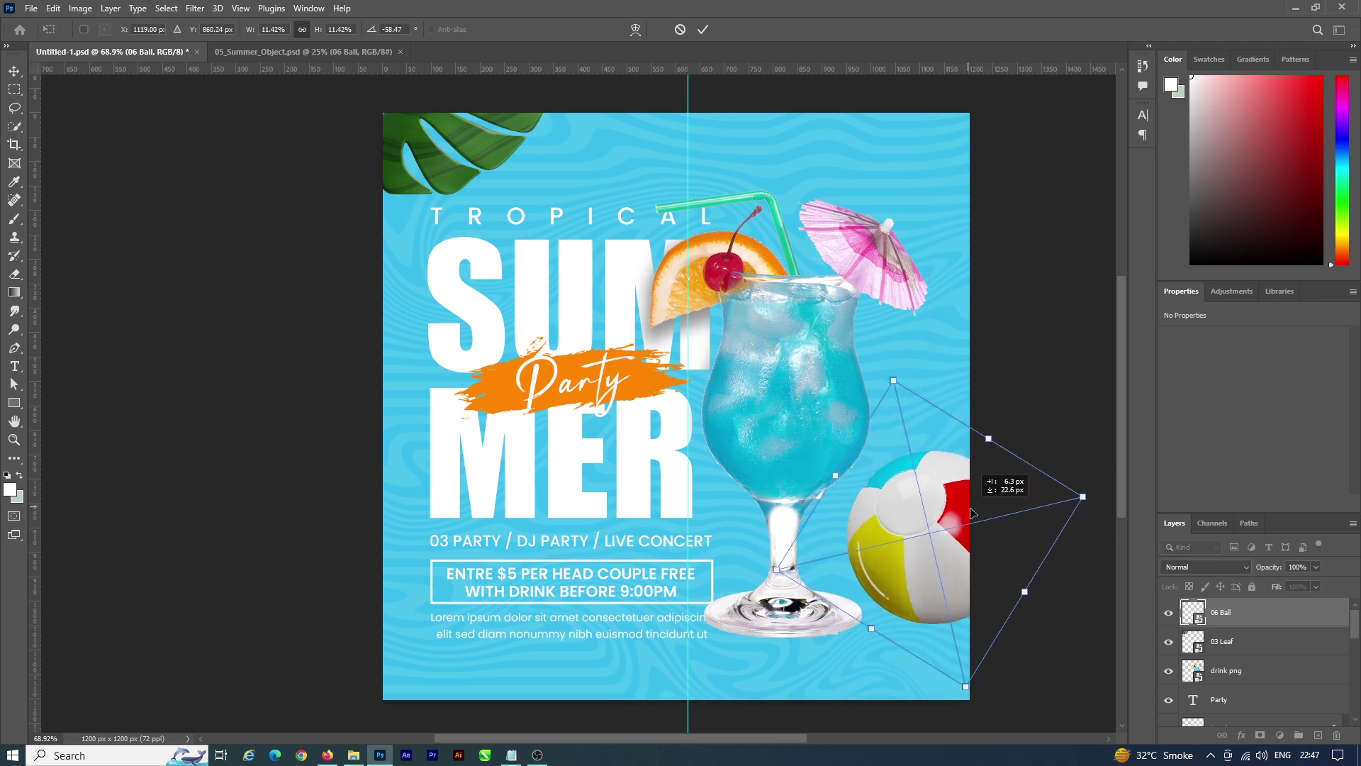
mouse_move(1021, 597)
mouse_down()
mouse_move(1038, 607)
mouse_move(1013, 570)
mouse_up()
click(703, 29)
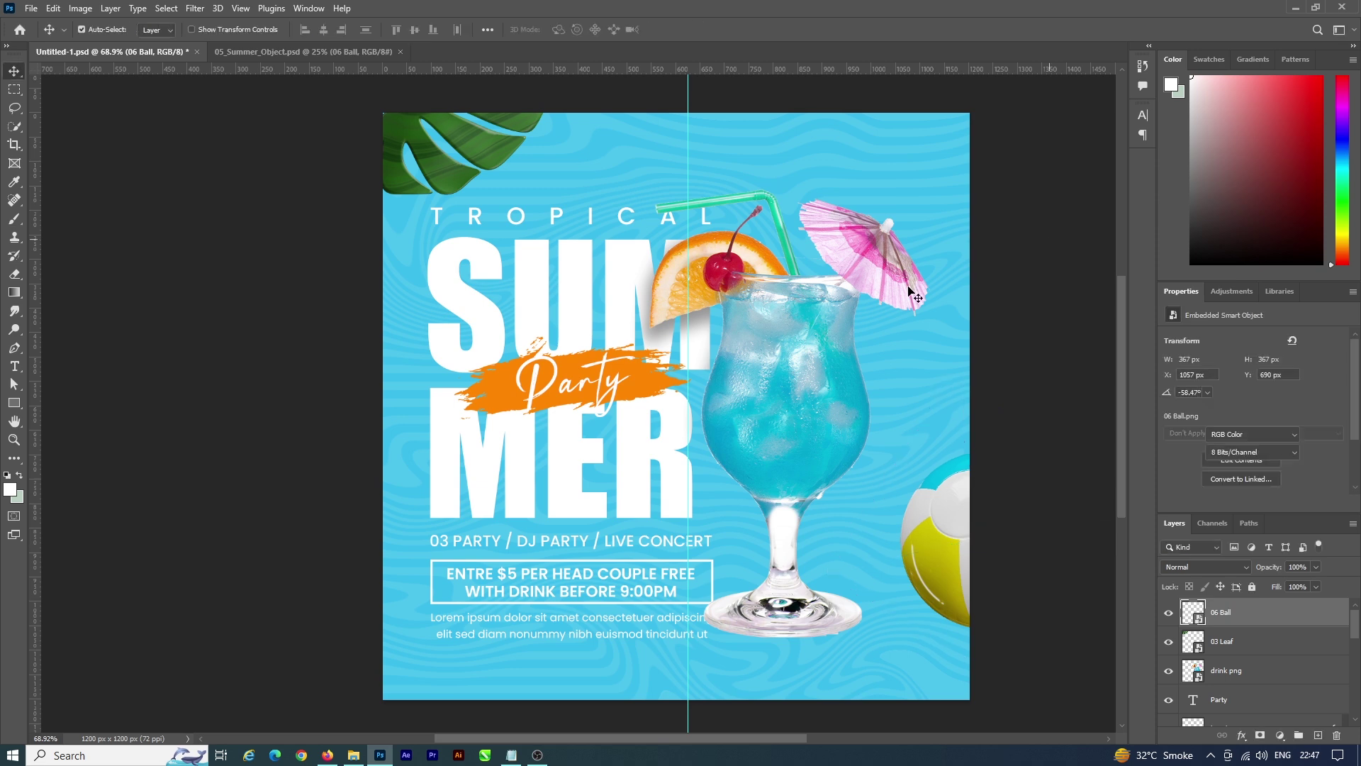
click(305, 52)
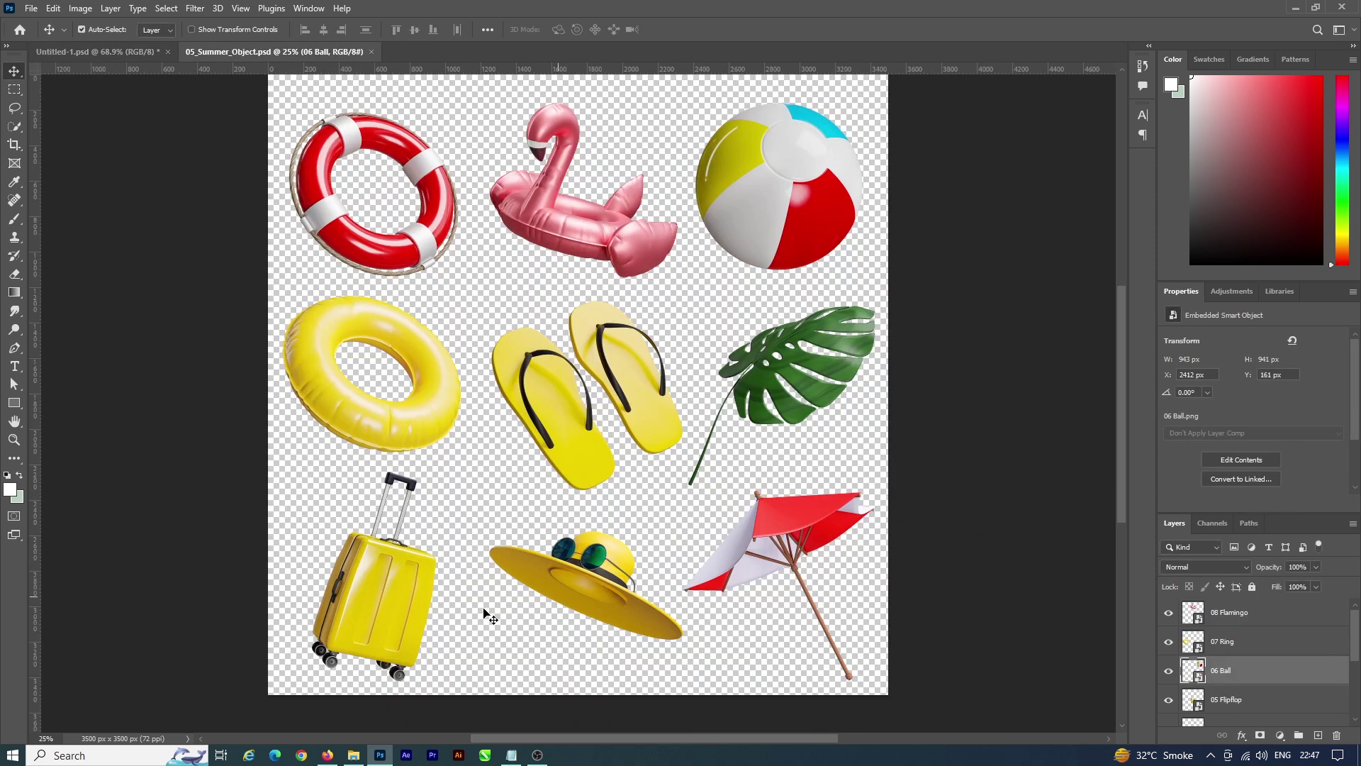
Step: Add the yellow swim ring, scaled down into the bottom-left corner, and save
drag(417, 448, 417, 581)
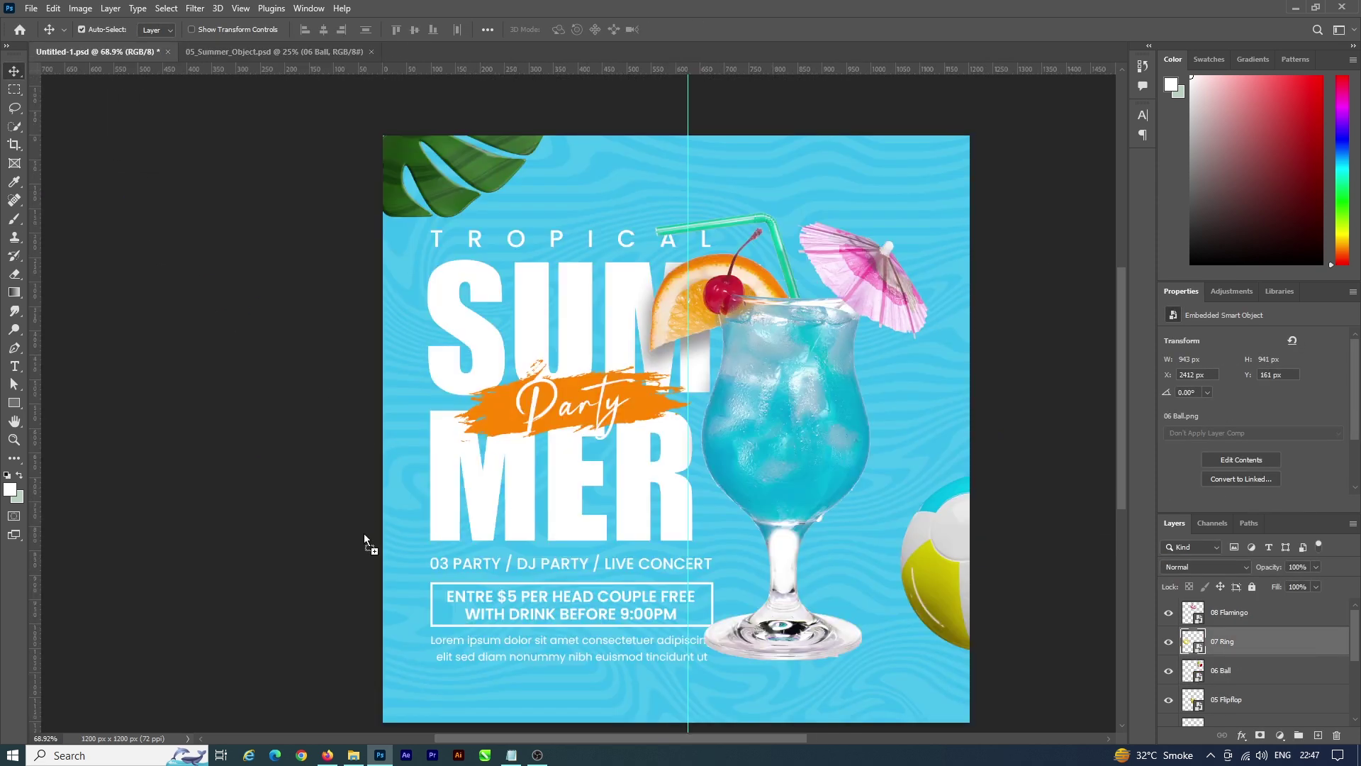
scroll(417, 581, down, 1)
key(ctrl+t)
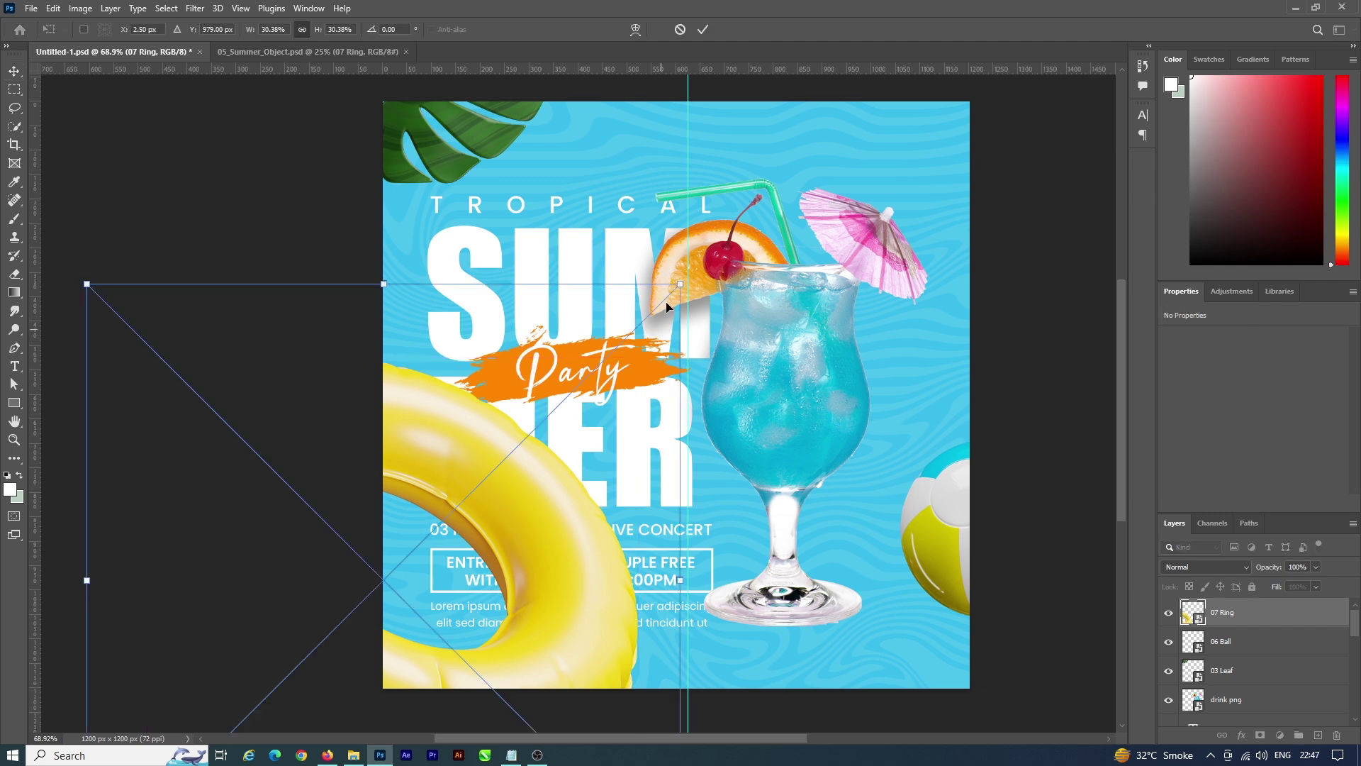
drag(86, 282, 279, 471)
mouse_move(335, 589)
mouse_down()
mouse_move(372, 659)
mouse_move(410, 690)
mouse_up()
click(707, 30)
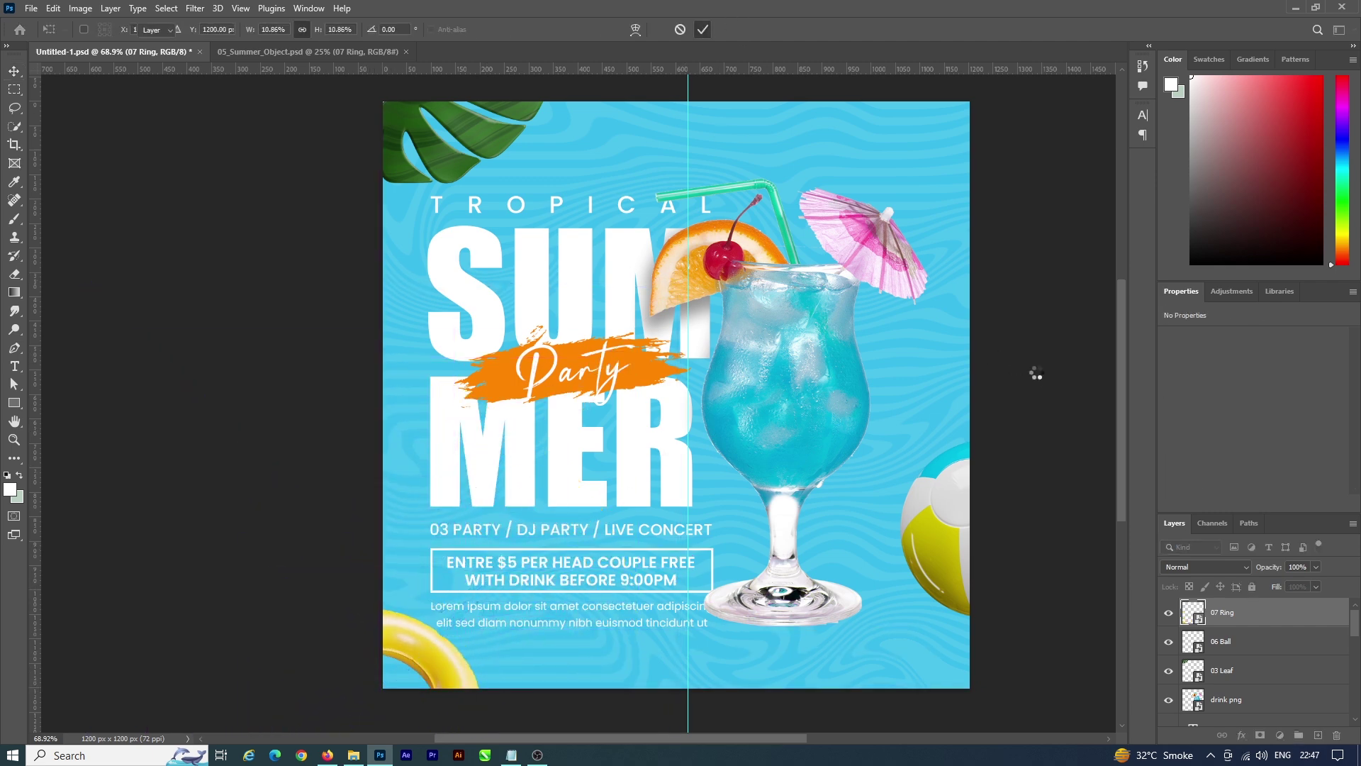
click(1033, 370)
scroll(922, 411, up, 1)
key(ctrl+s)
Step: Add the red-and-white life ring, scaled down into the top-right corner
click(317, 57)
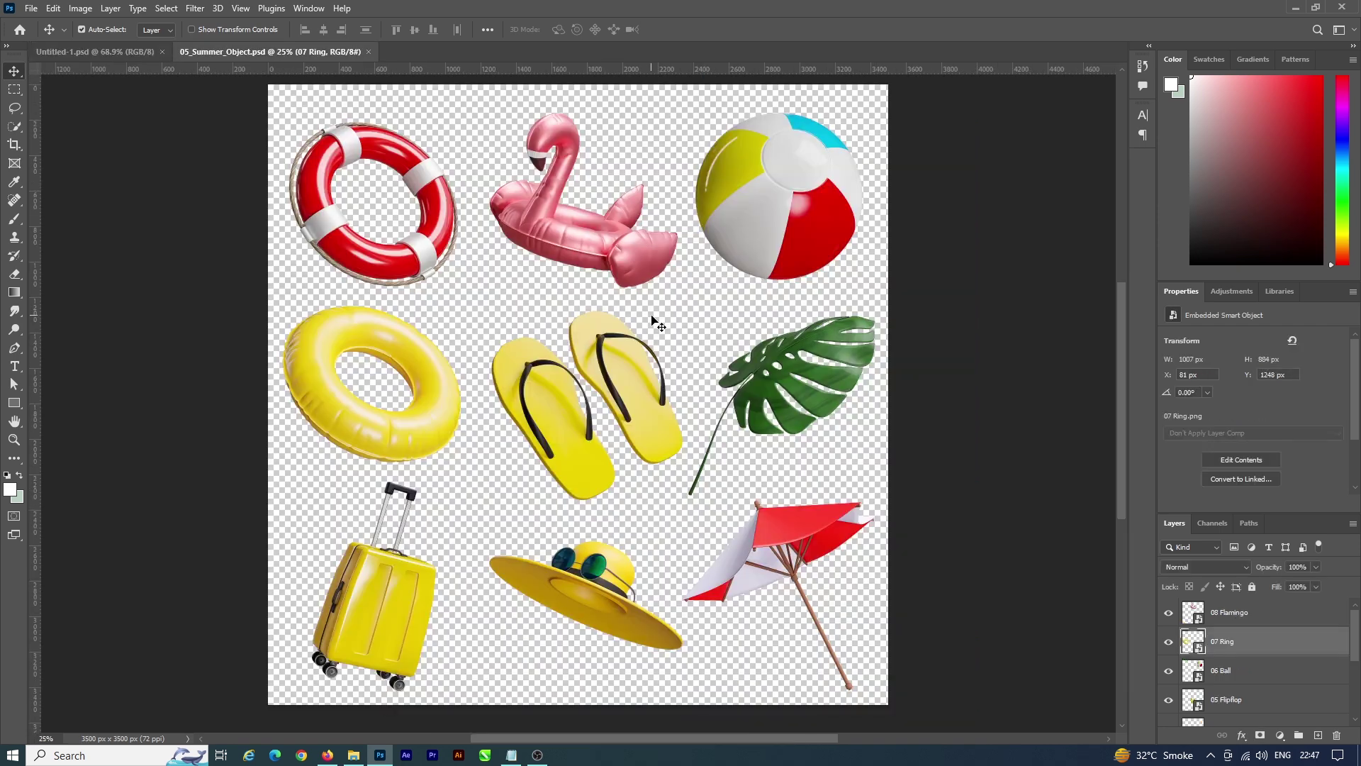
mouse_move(358, 197)
mouse_down()
mouse_move(135, 55)
mouse_move(952, 170)
mouse_up()
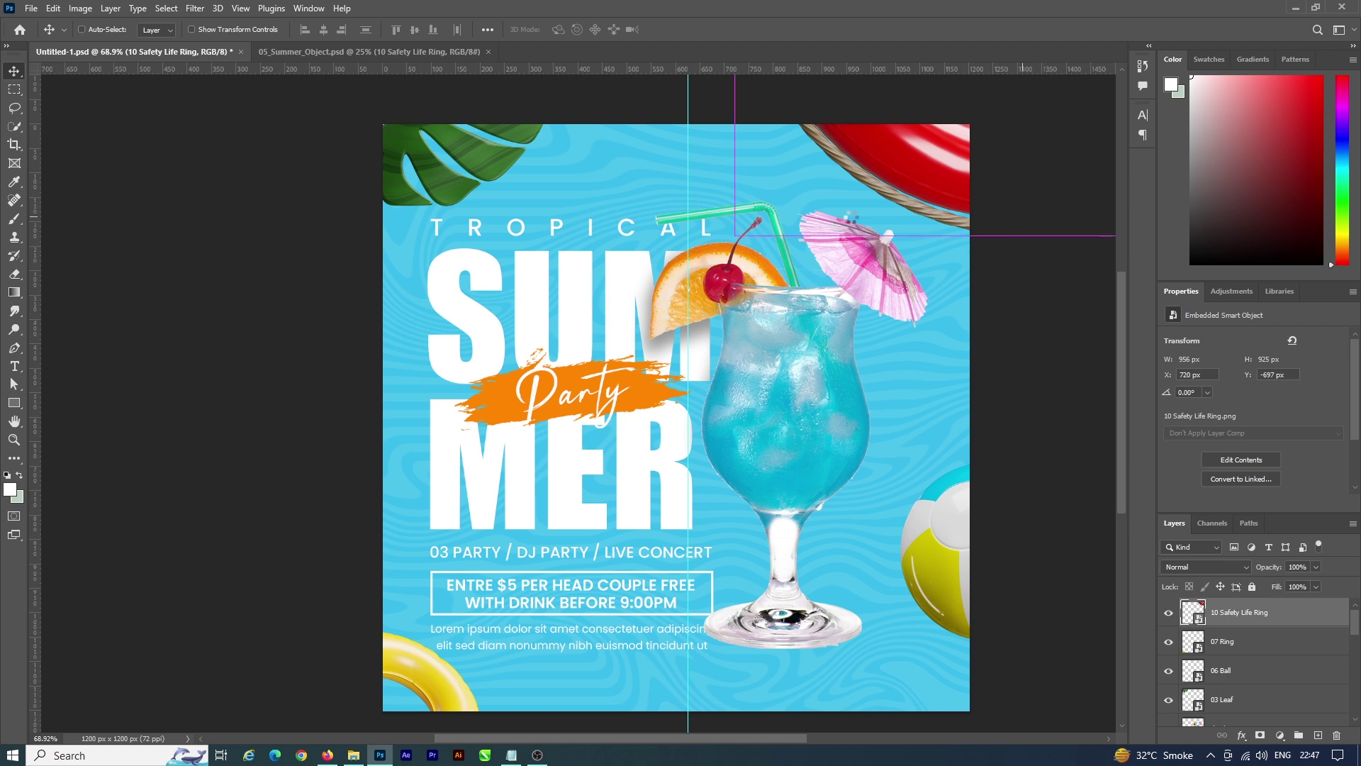
key(ctrl+t)
mouse_move(654, 146)
mouse_down()
mouse_move(790, 146)
mouse_move(881, 200)
mouse_up()
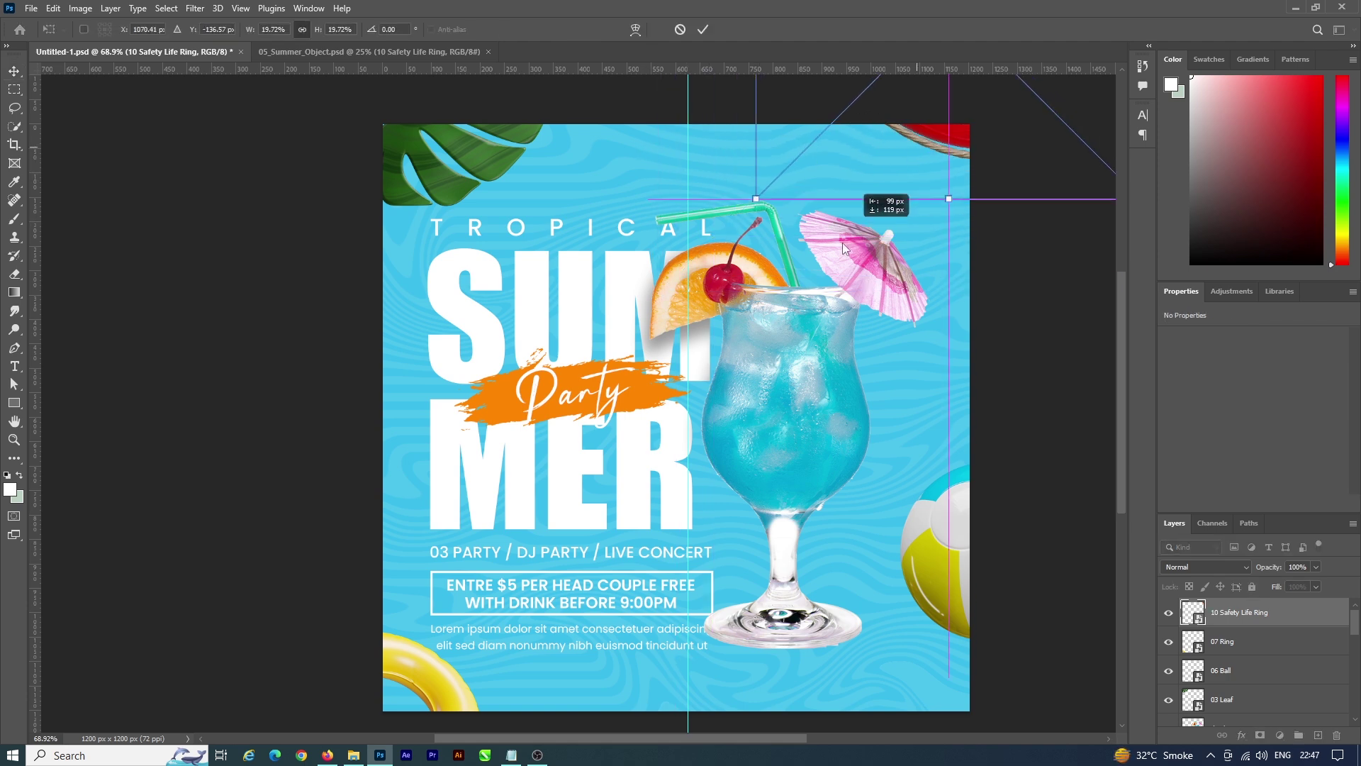
drag(712, 110, 783, 85)
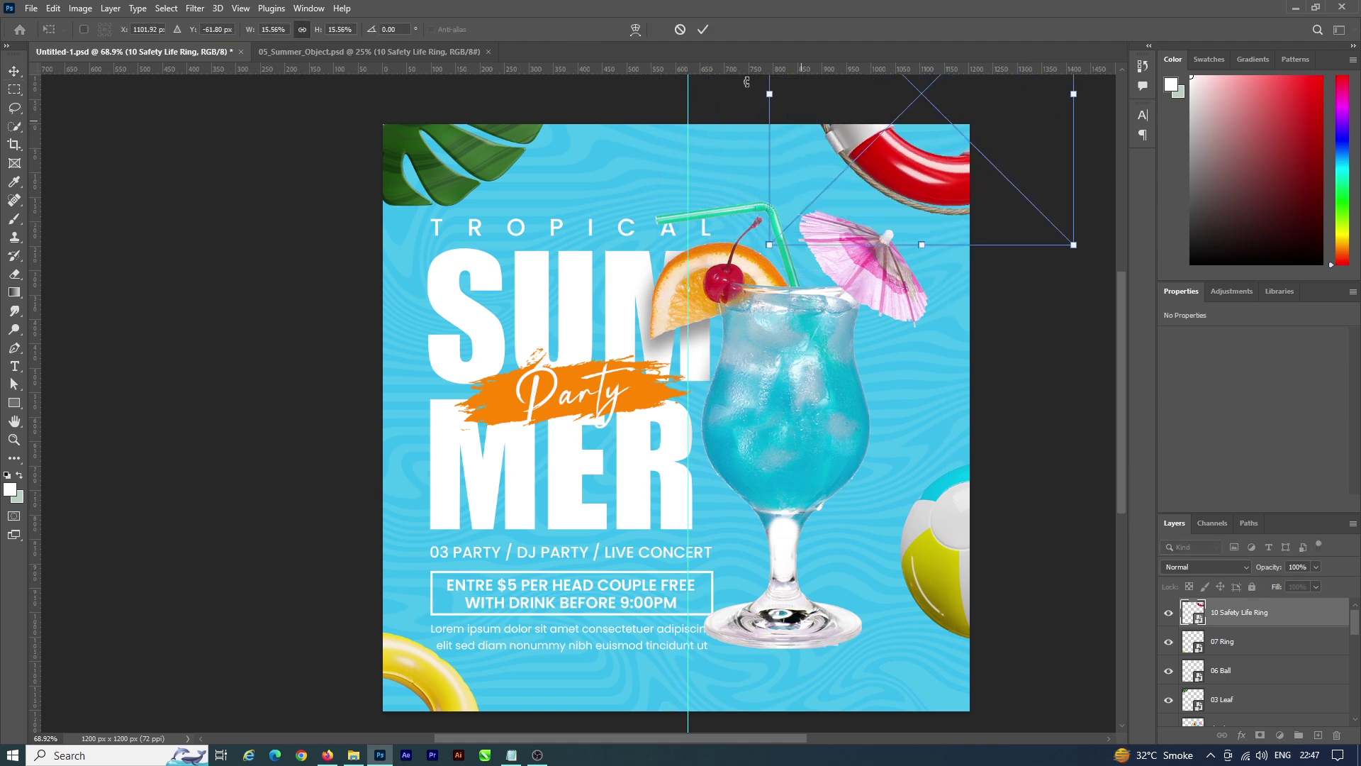
key(Return)
click(1014, 344)
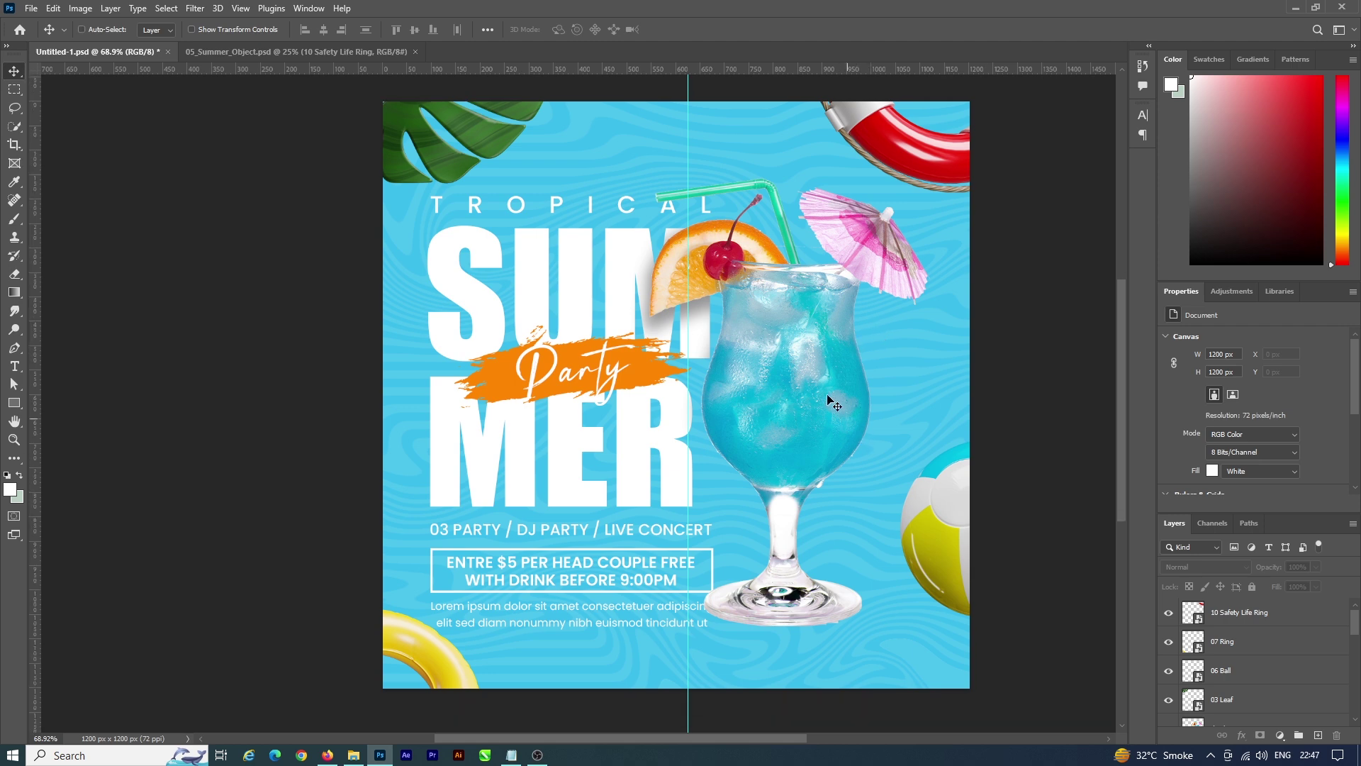
scroll(686, 411, down, 1)
scroll(687, 411, up, 2)
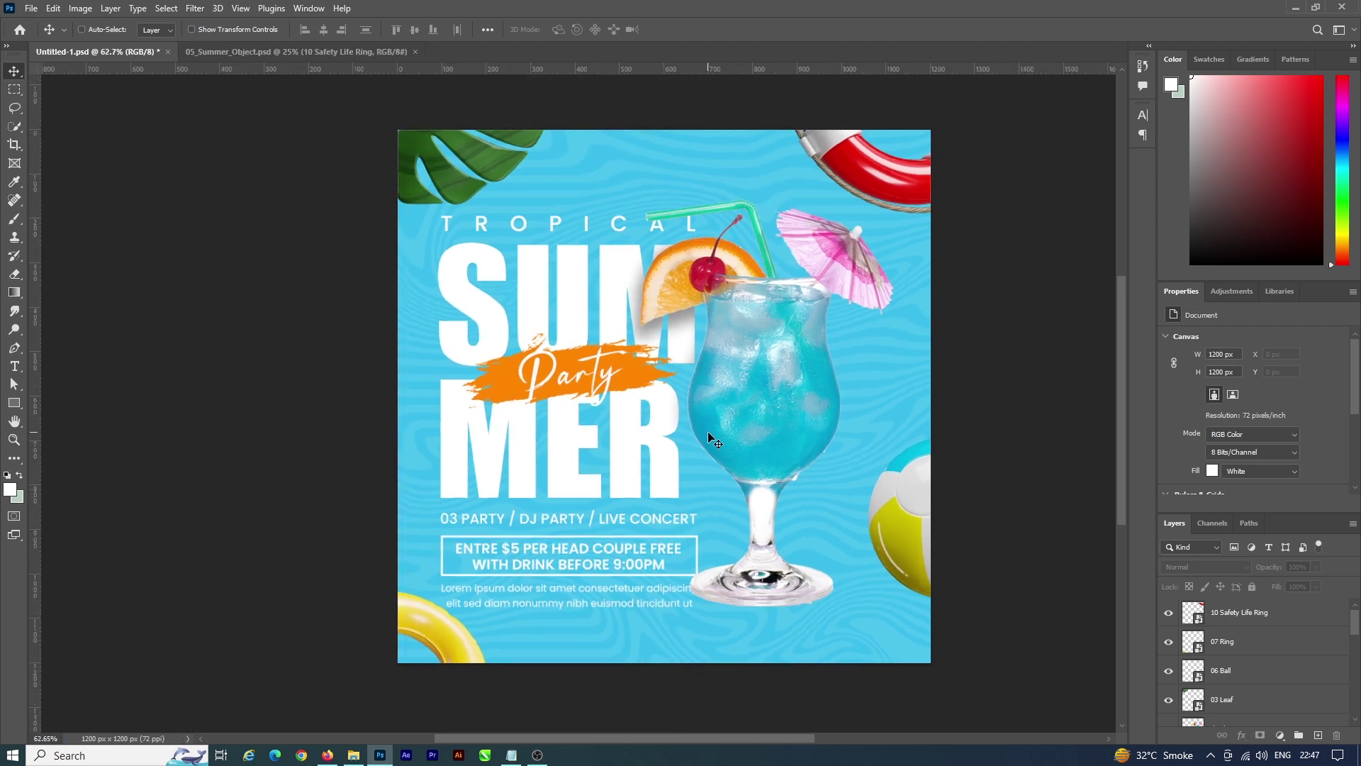
Step: Create a new glow layer and set a large soft brush to light cyan
click(1262, 619)
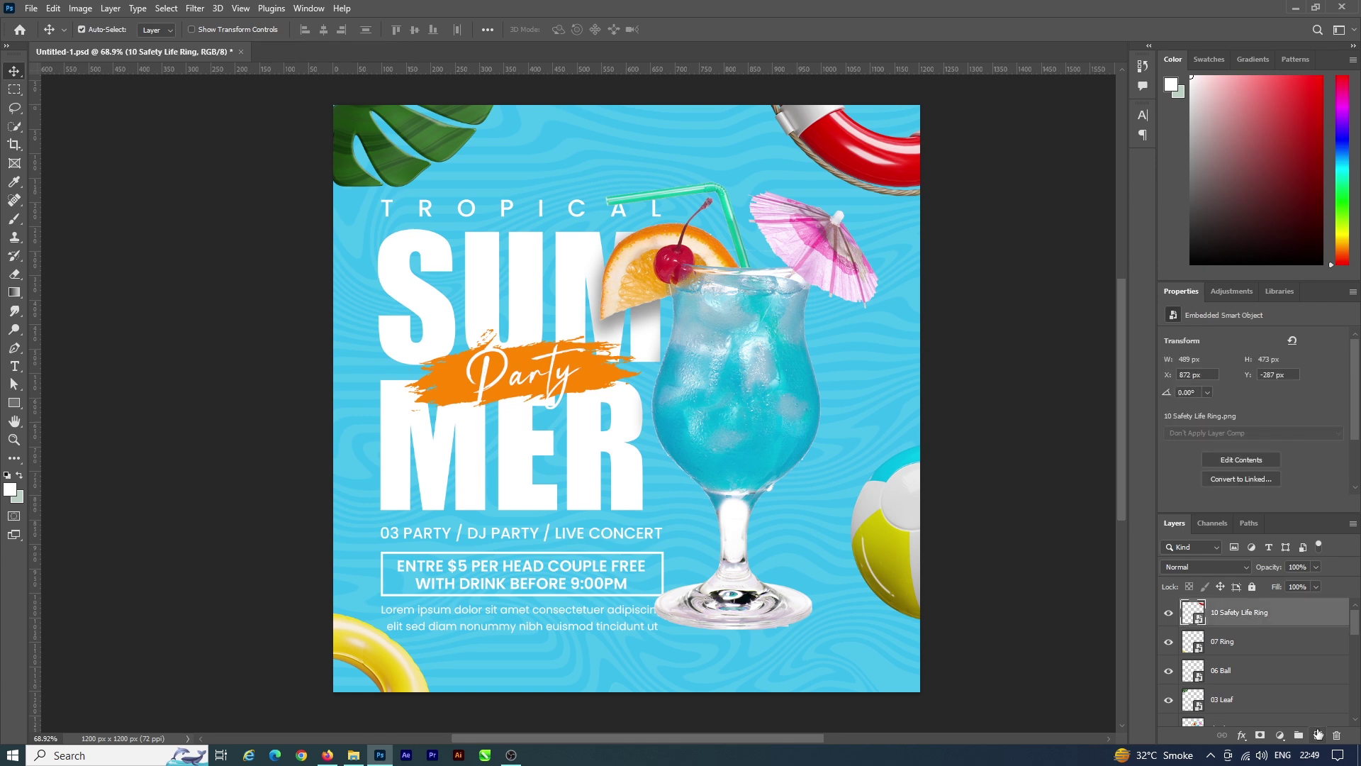
click(1318, 735)
click(15, 219)
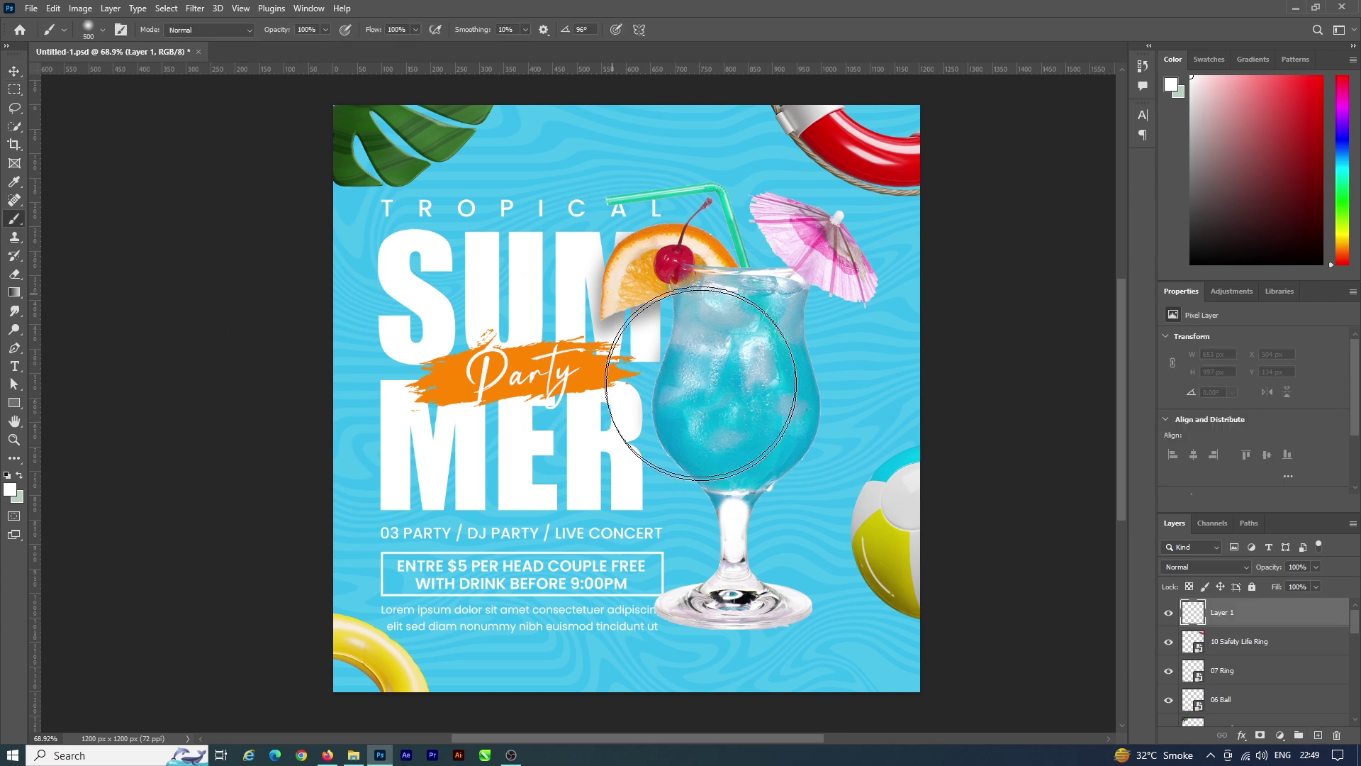
alt+click(784, 380)
key(bracketright)
key(ctrl+z)
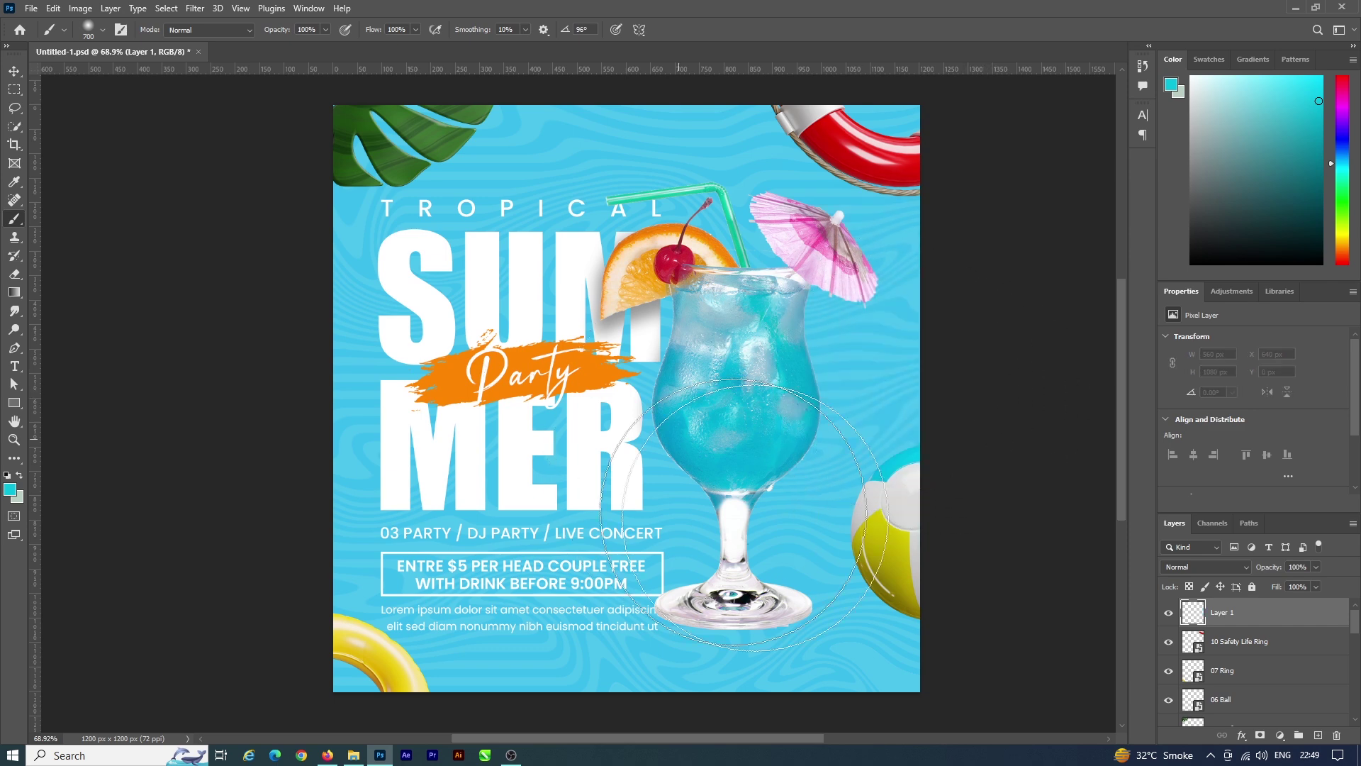
click(7, 489)
click(808, 437)
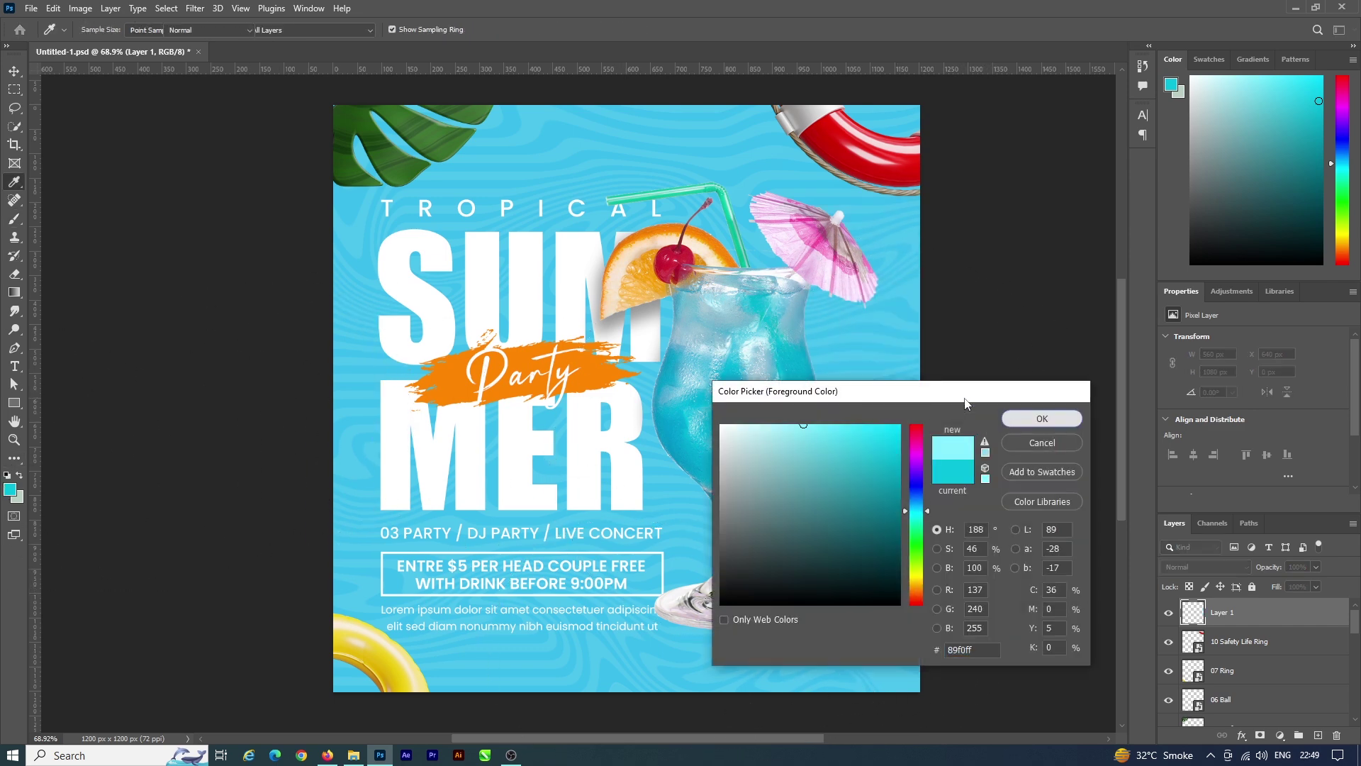
click(1042, 419)
Step: Set the glow layer to Linear Dodge (Add) and paint soft glows along the left, top and bottom
click(1190, 569)
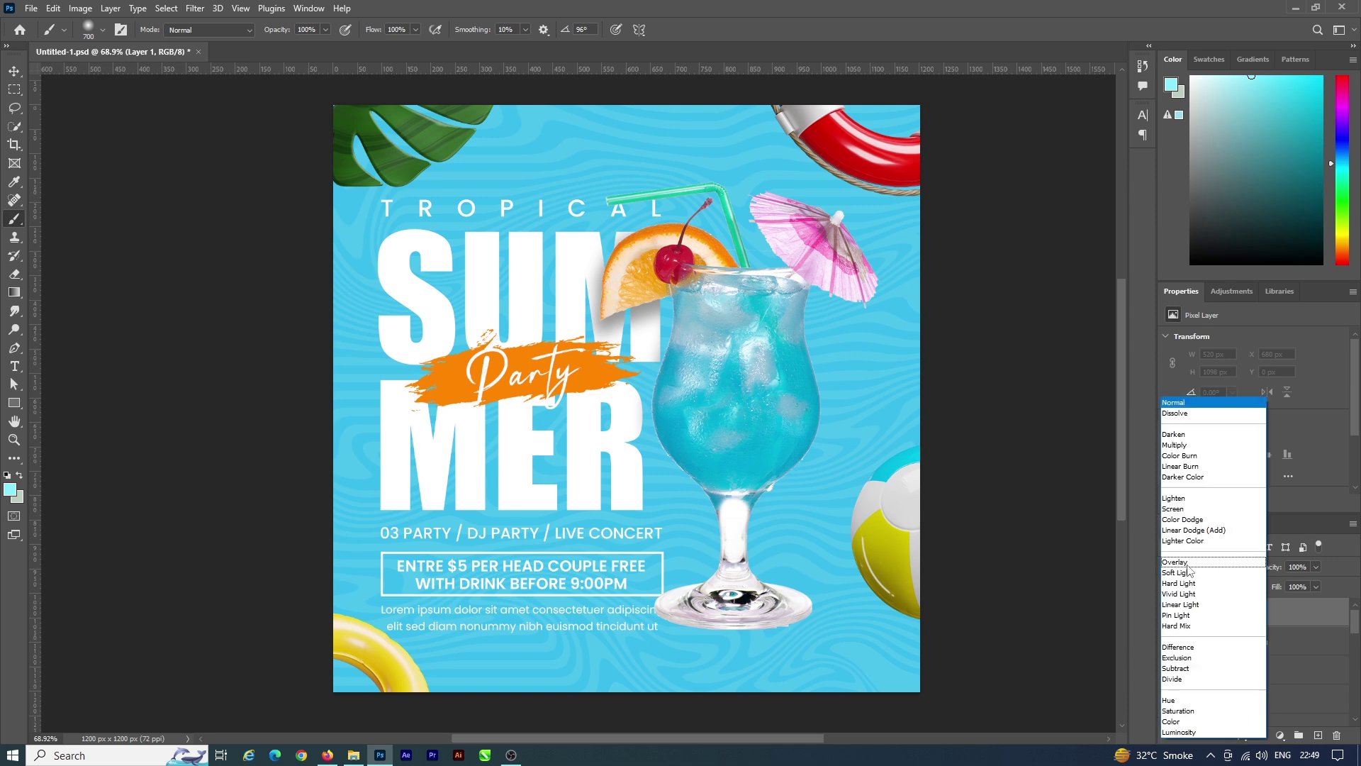
click(1191, 524)
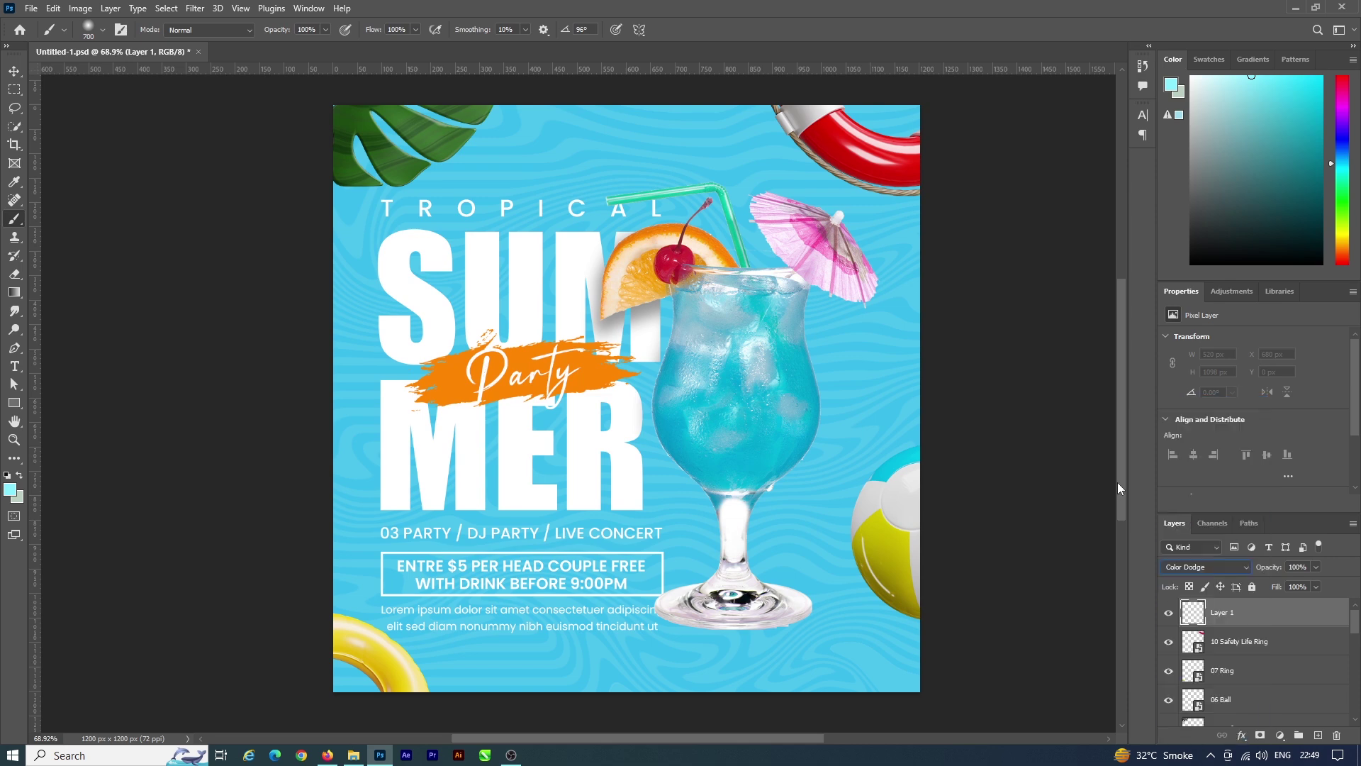
click(1205, 567)
click(1199, 536)
click(923, 337)
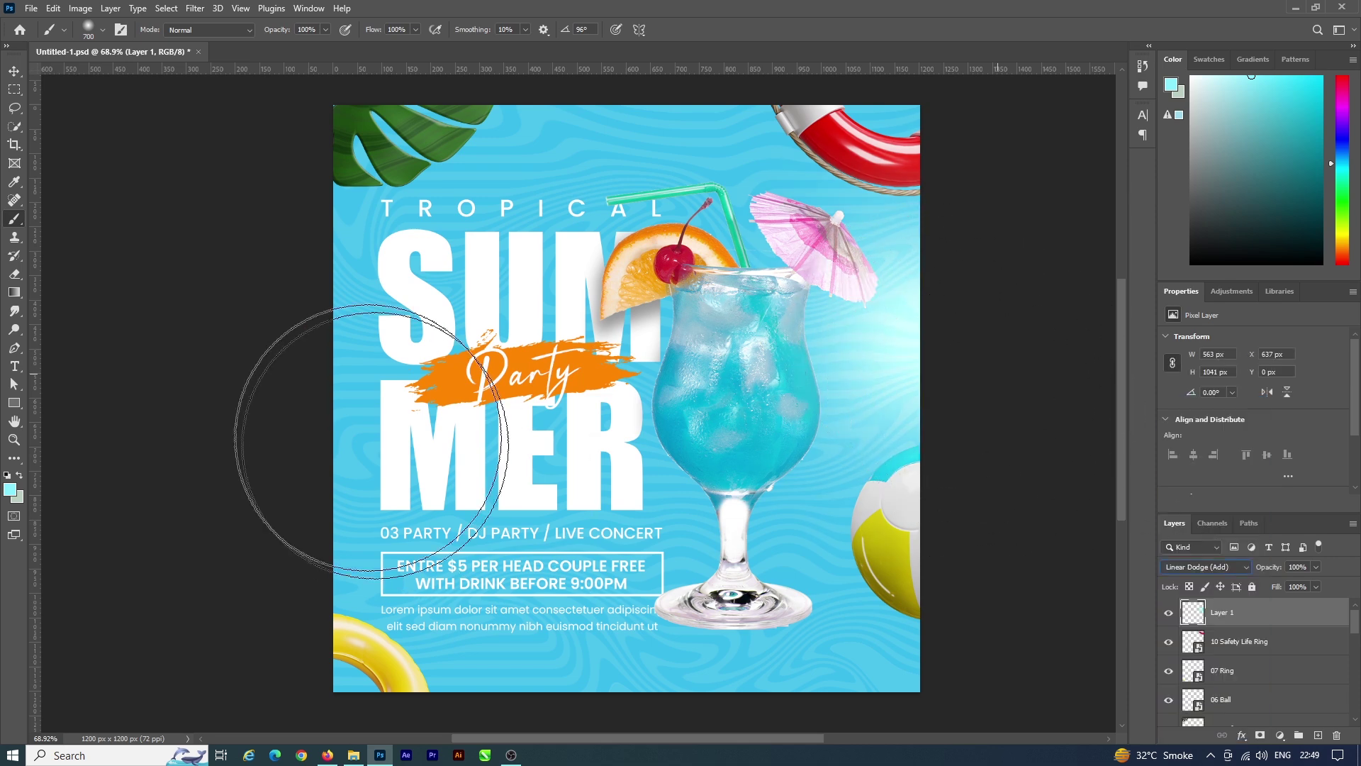
click(206, 366)
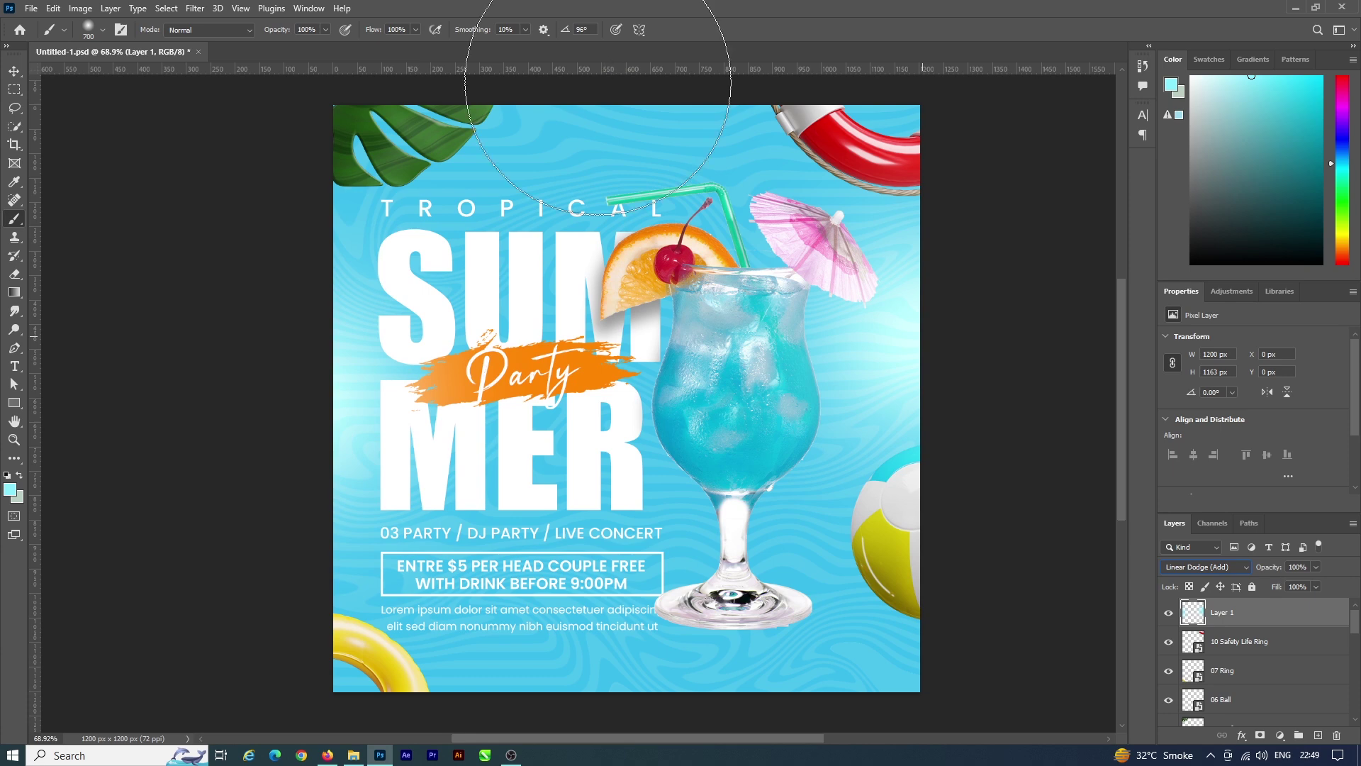
click(598, 82)
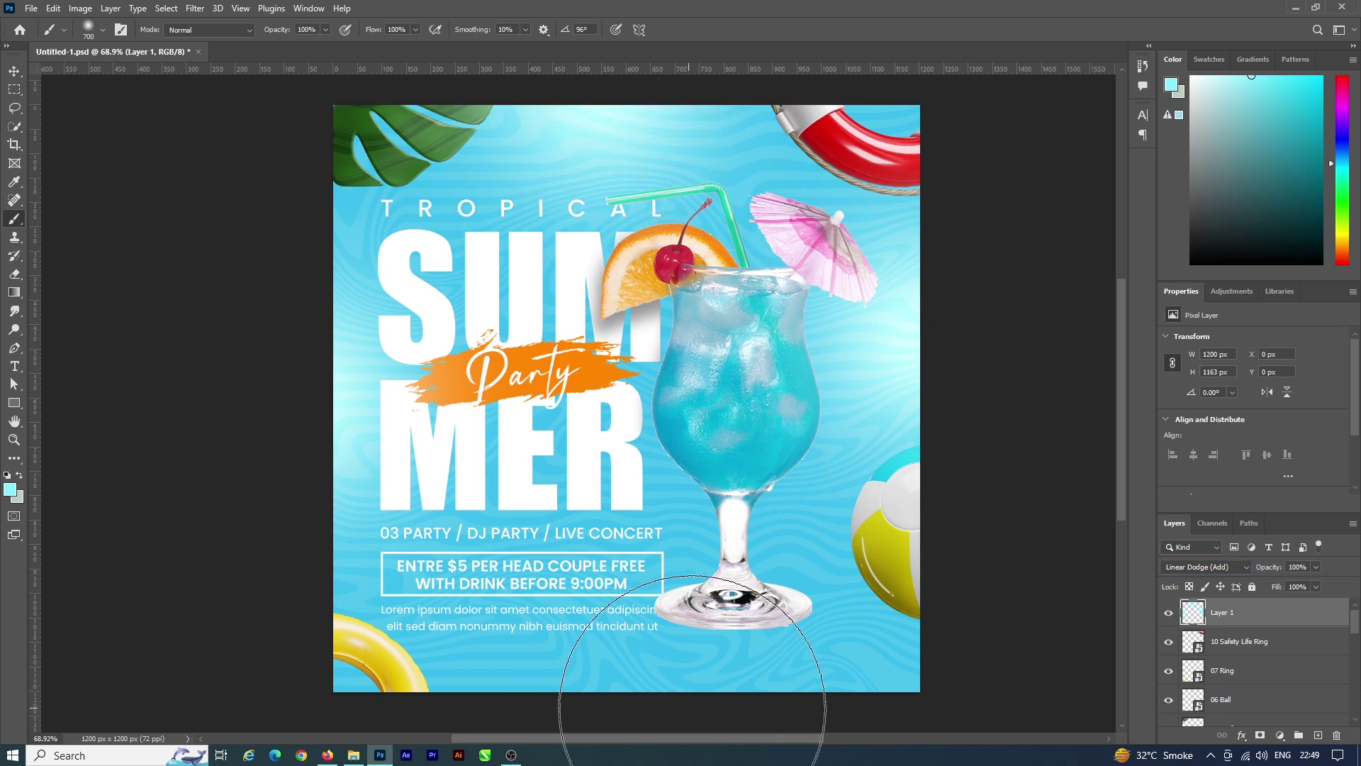
click(702, 684)
click(15, 71)
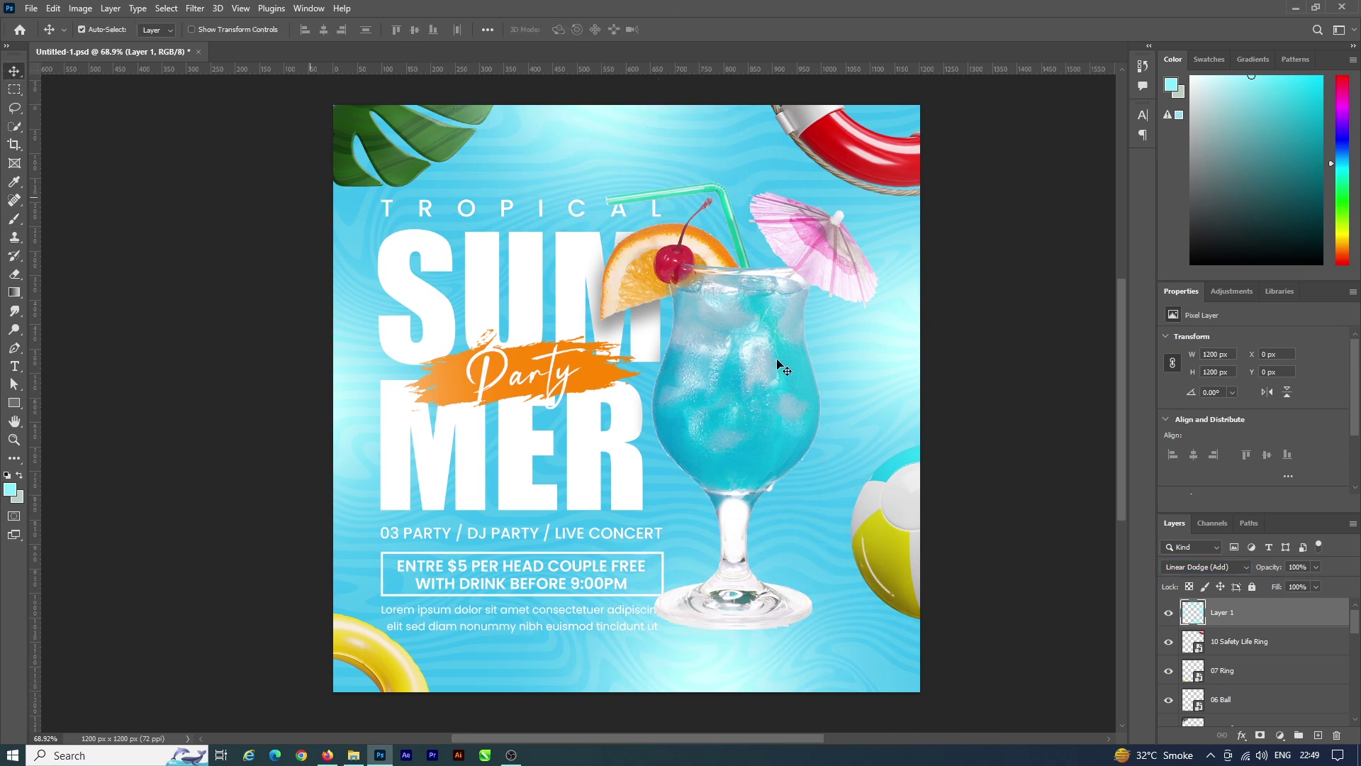